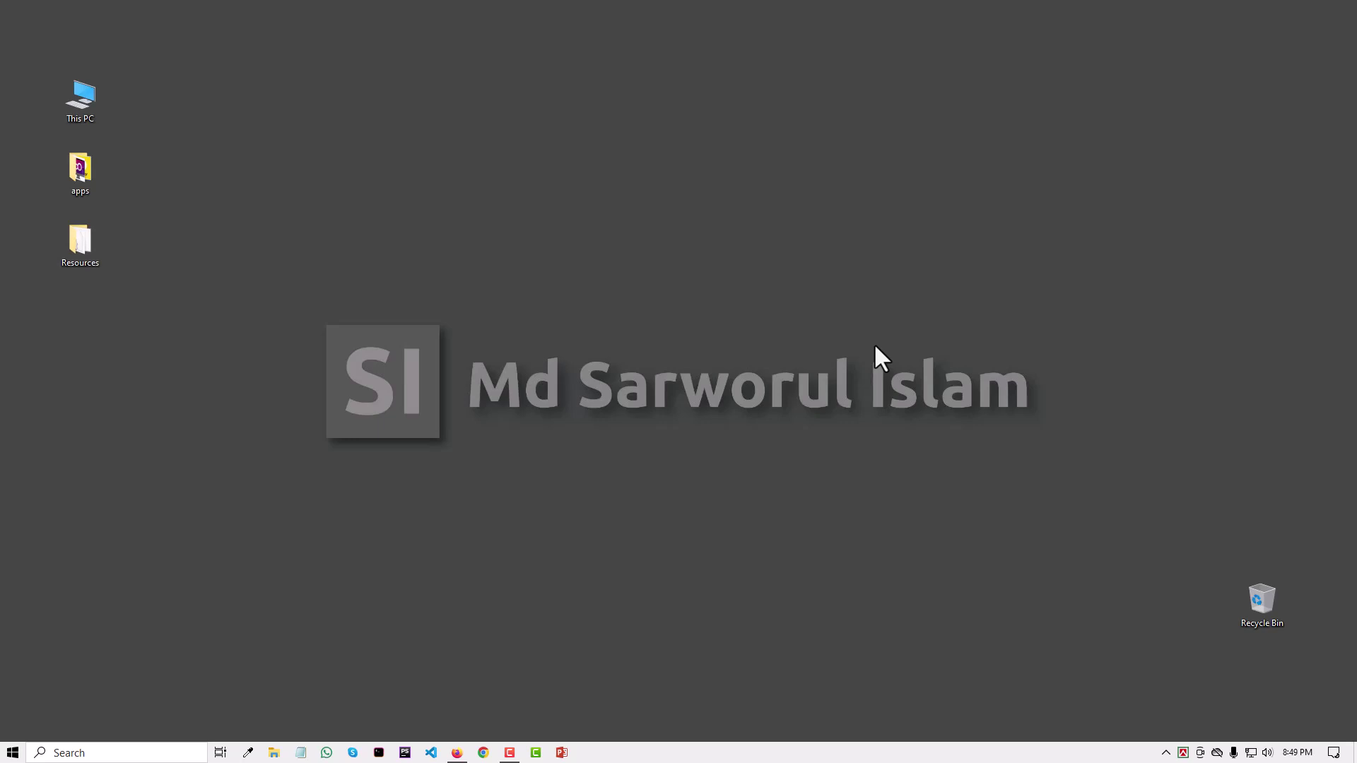
Review the Module 1 and Module 2 topics in the course outline PDF in Firefox, especially Installing Software, and minimize the window.
click(456, 753)
scroll(465, 520, up, 3)
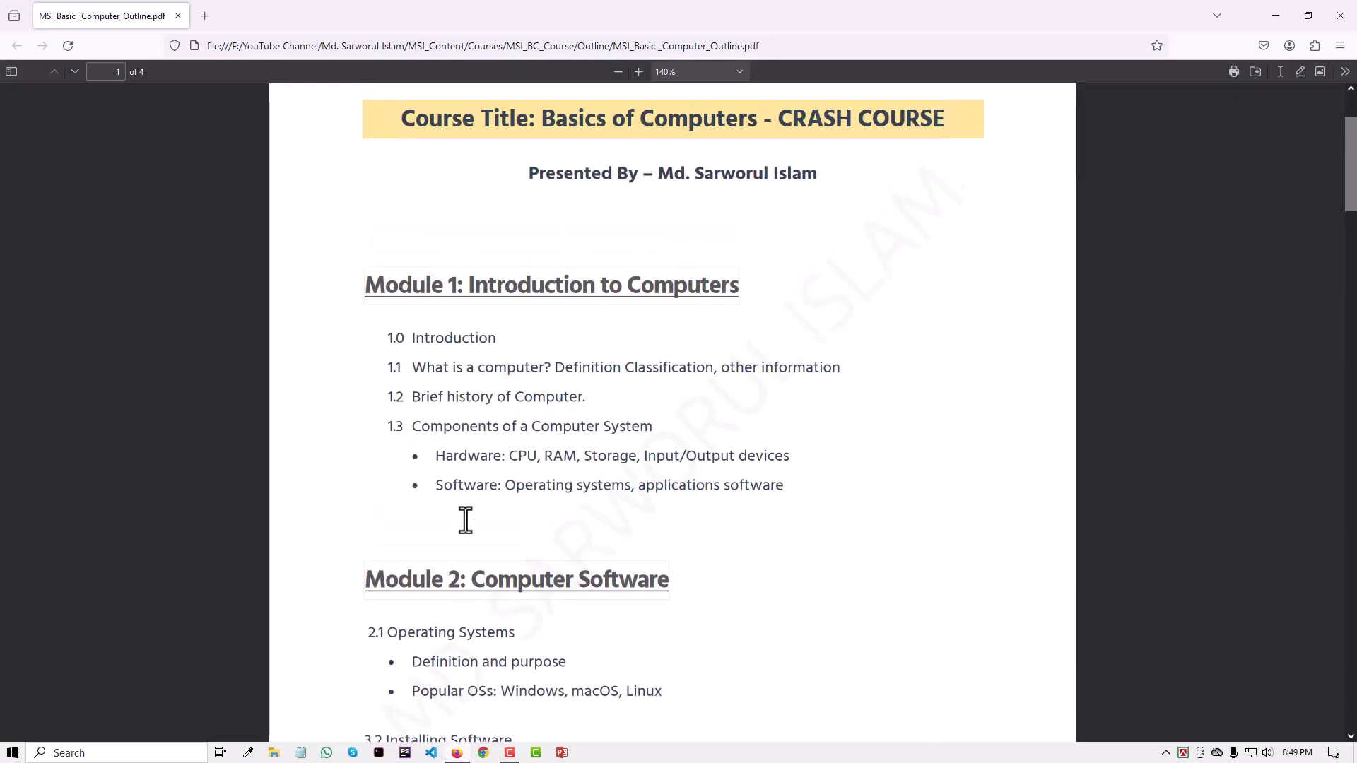
drag(403, 291, 741, 286)
scroll(674, 287, down, 6)
drag(374, 154, 635, 147)
click(635, 147)
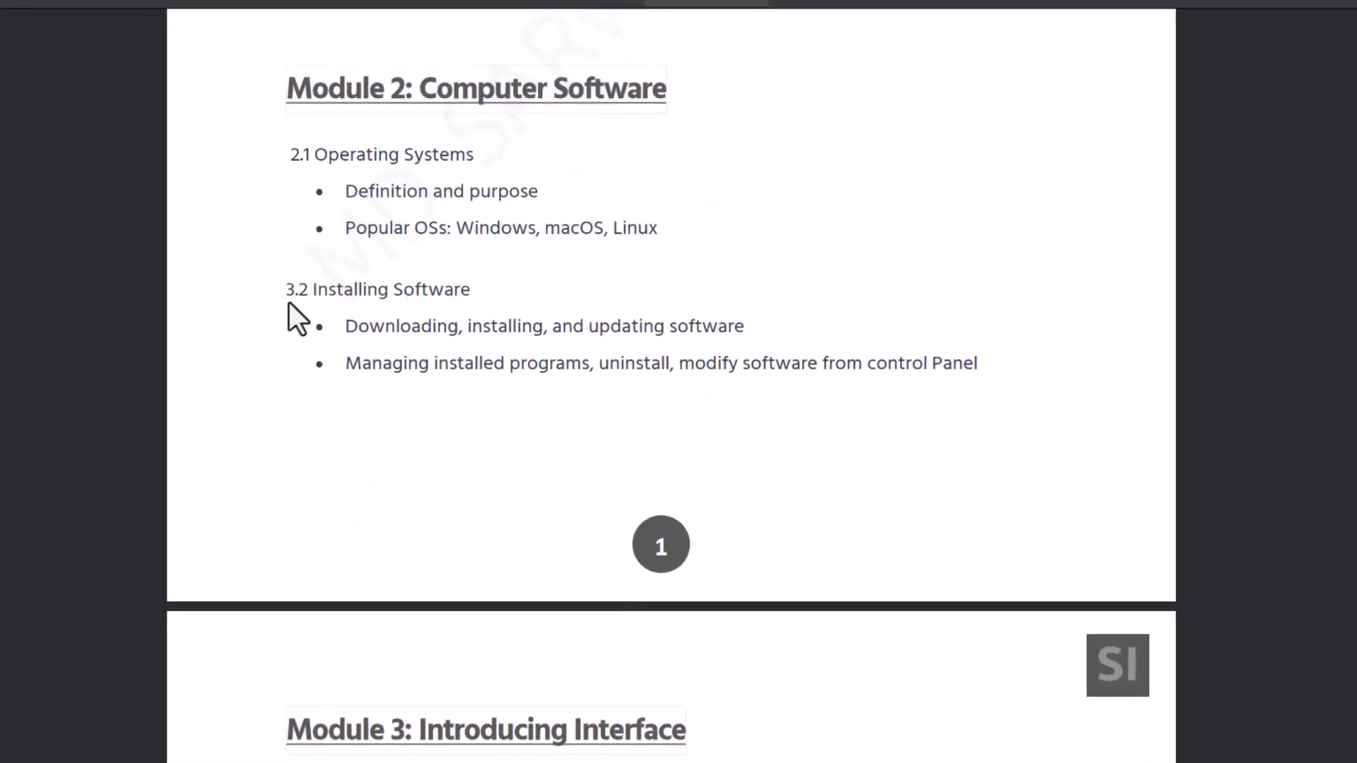
drag(469, 290, 311, 290)
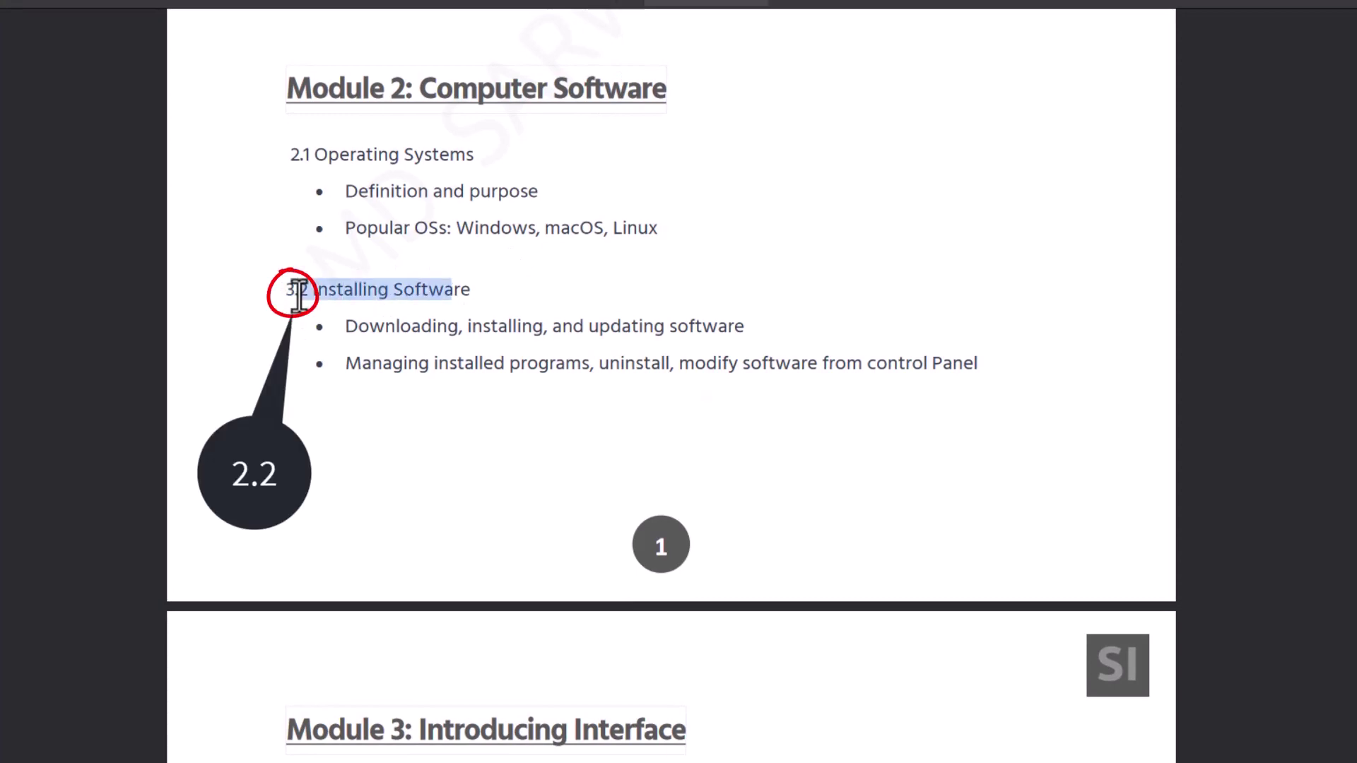
double_click(367, 327)
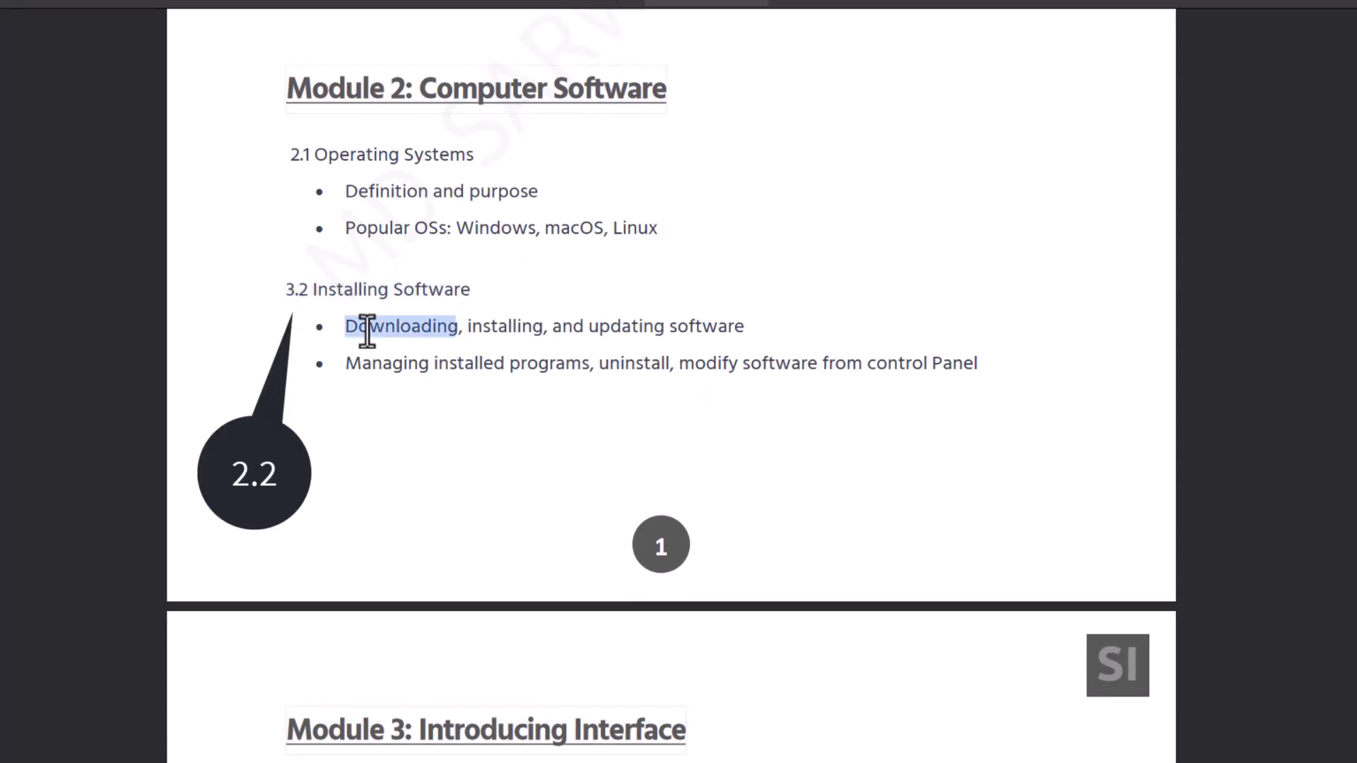
double_click(479, 328)
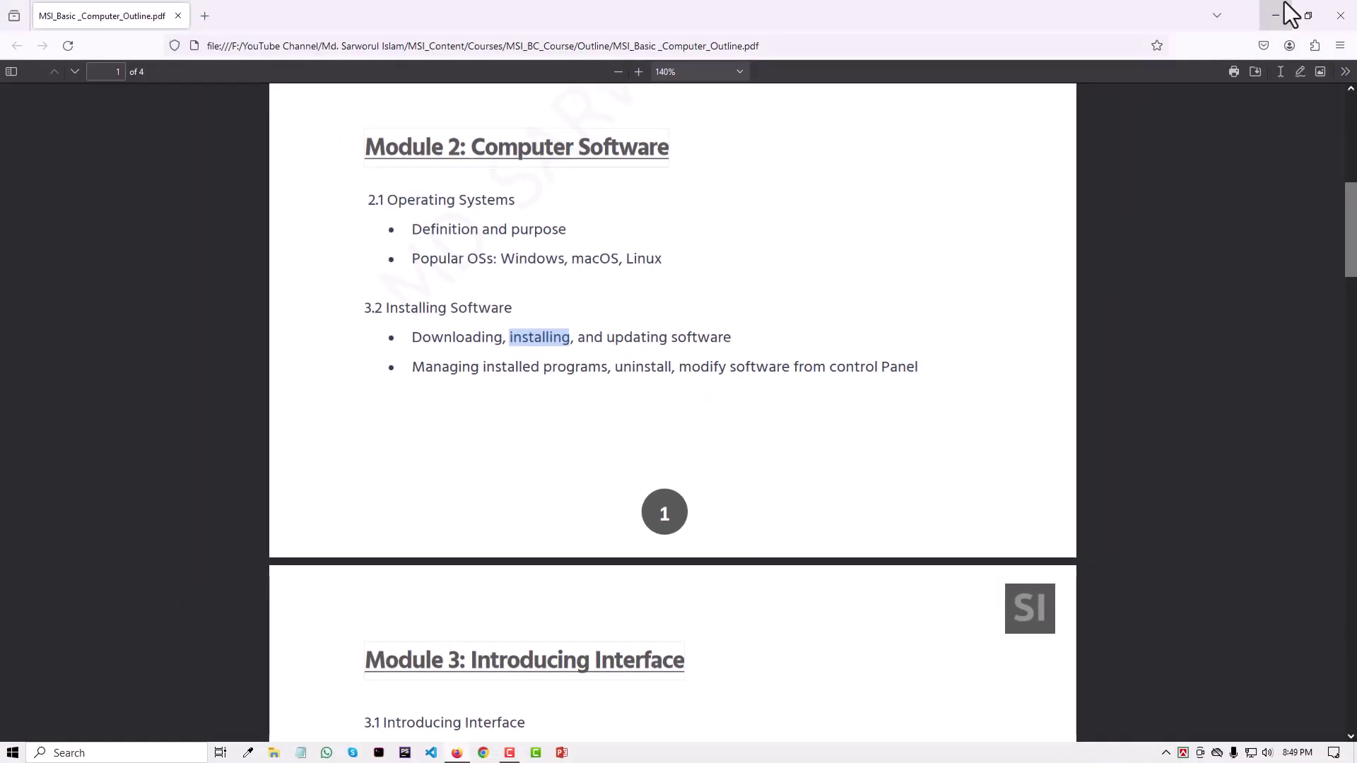
click(1285, 6)
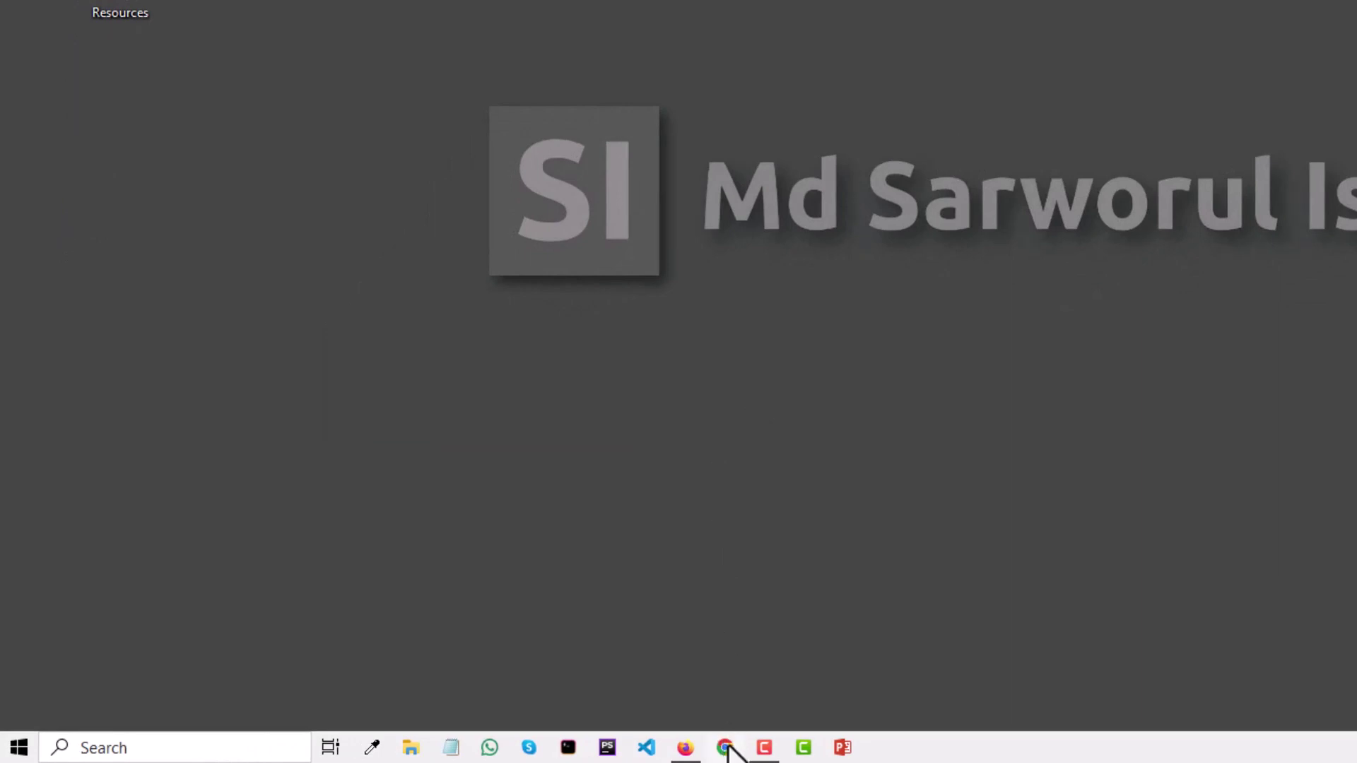
Switch to Chrome and go to google.com.
click(725, 748)
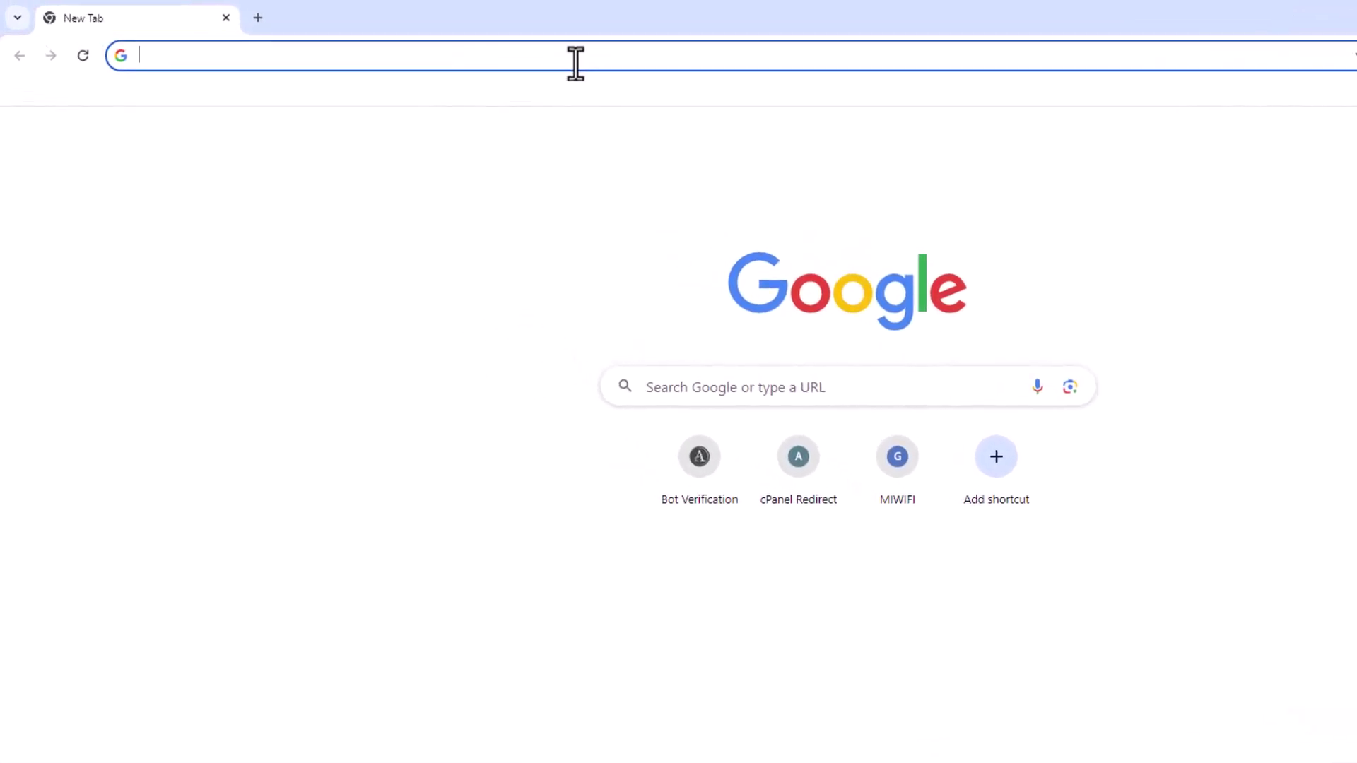
click(576, 62)
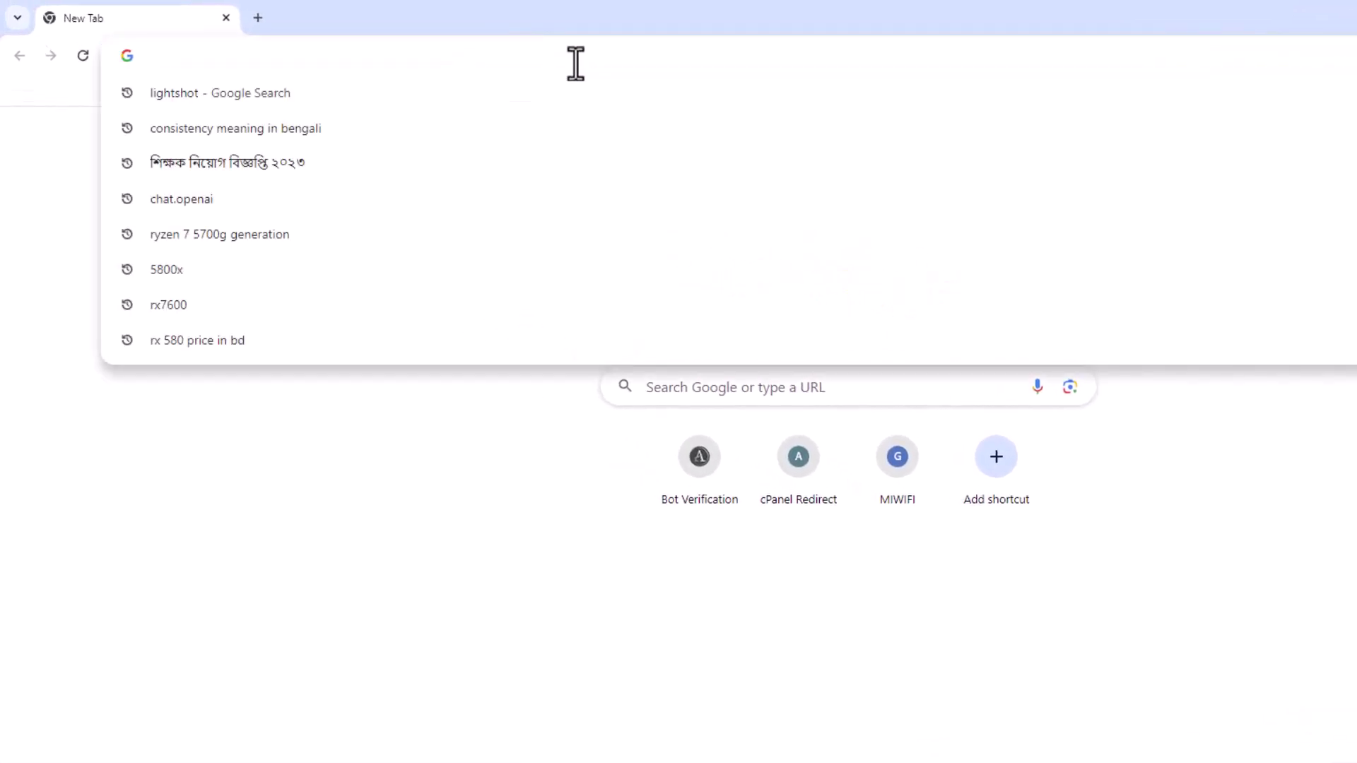
text(google.com)
key(Return)
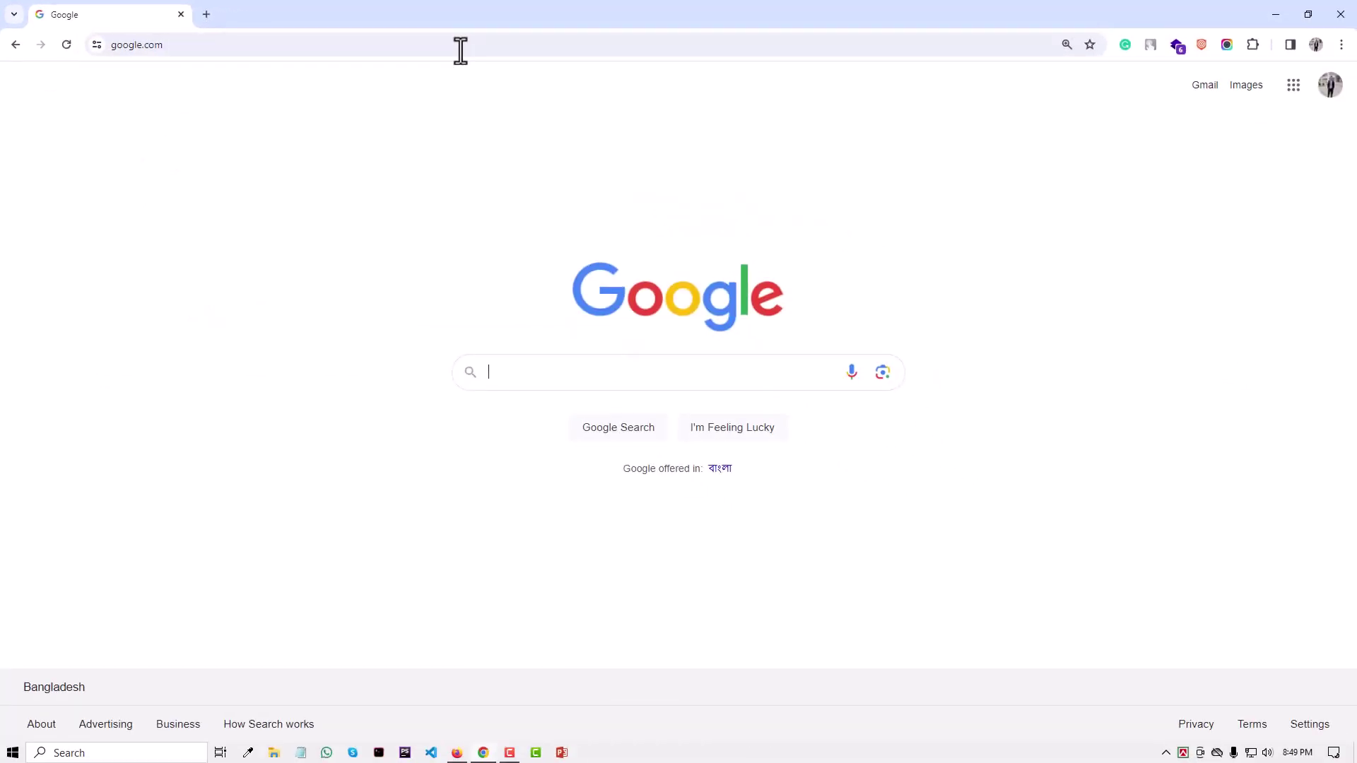
Search Google for "lightshot" and open the official Lightshot screenshot tool website at app.prntscr.com.
click(619, 378)
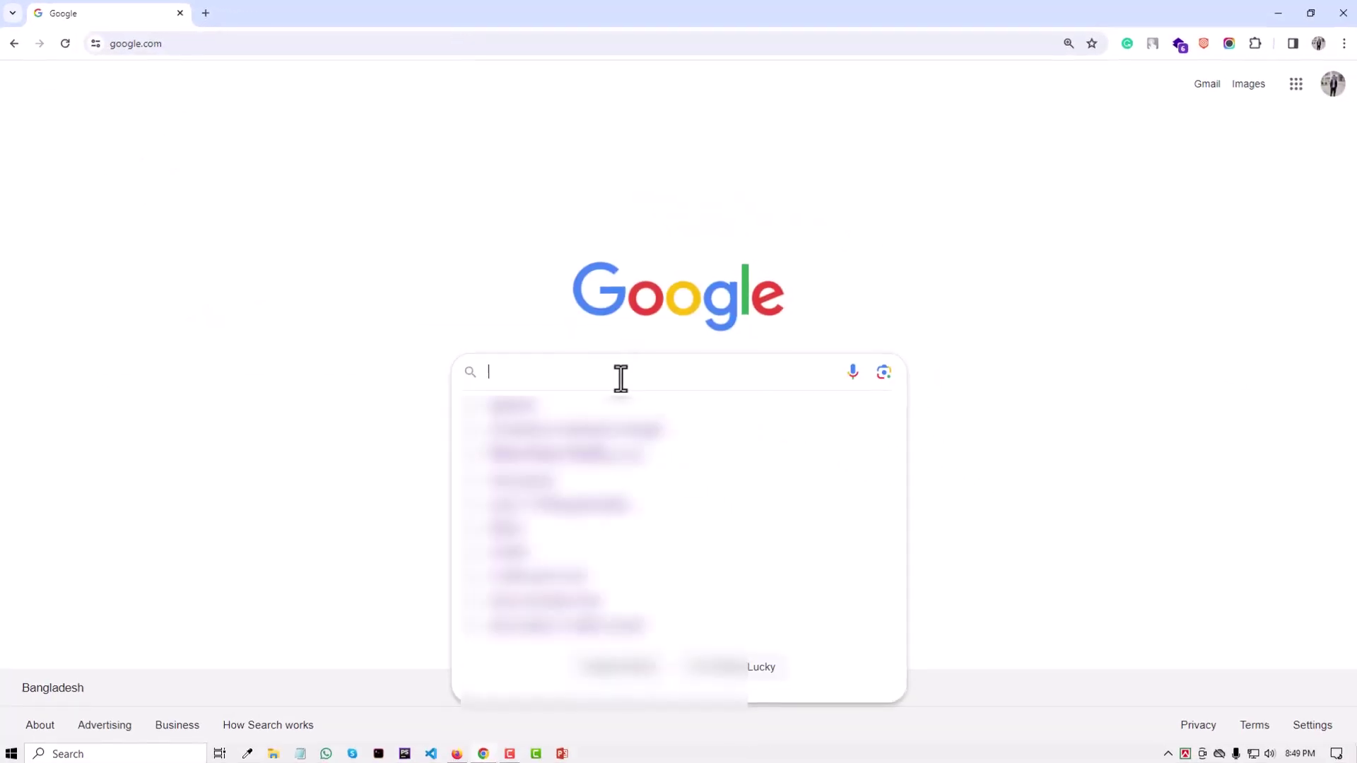
text(lightshot)
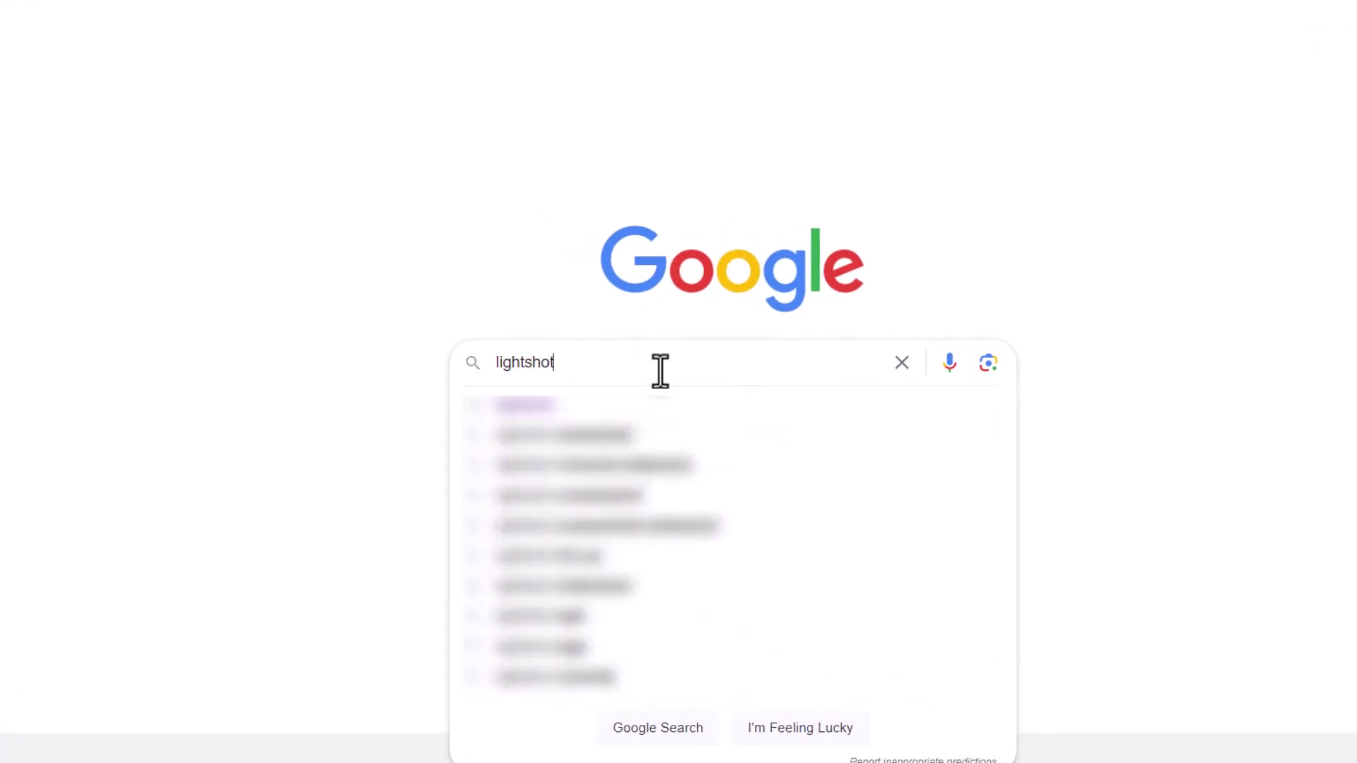
key(Return)
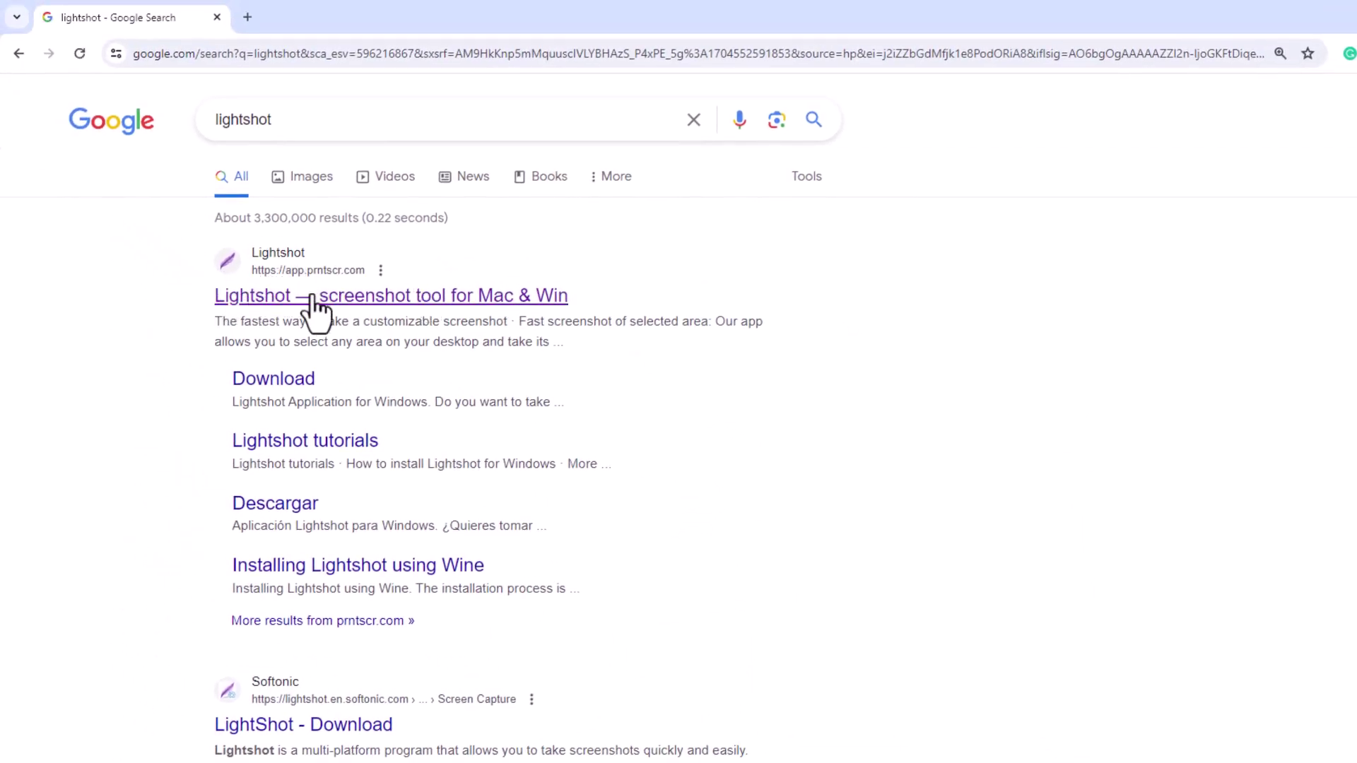
click(403, 301)
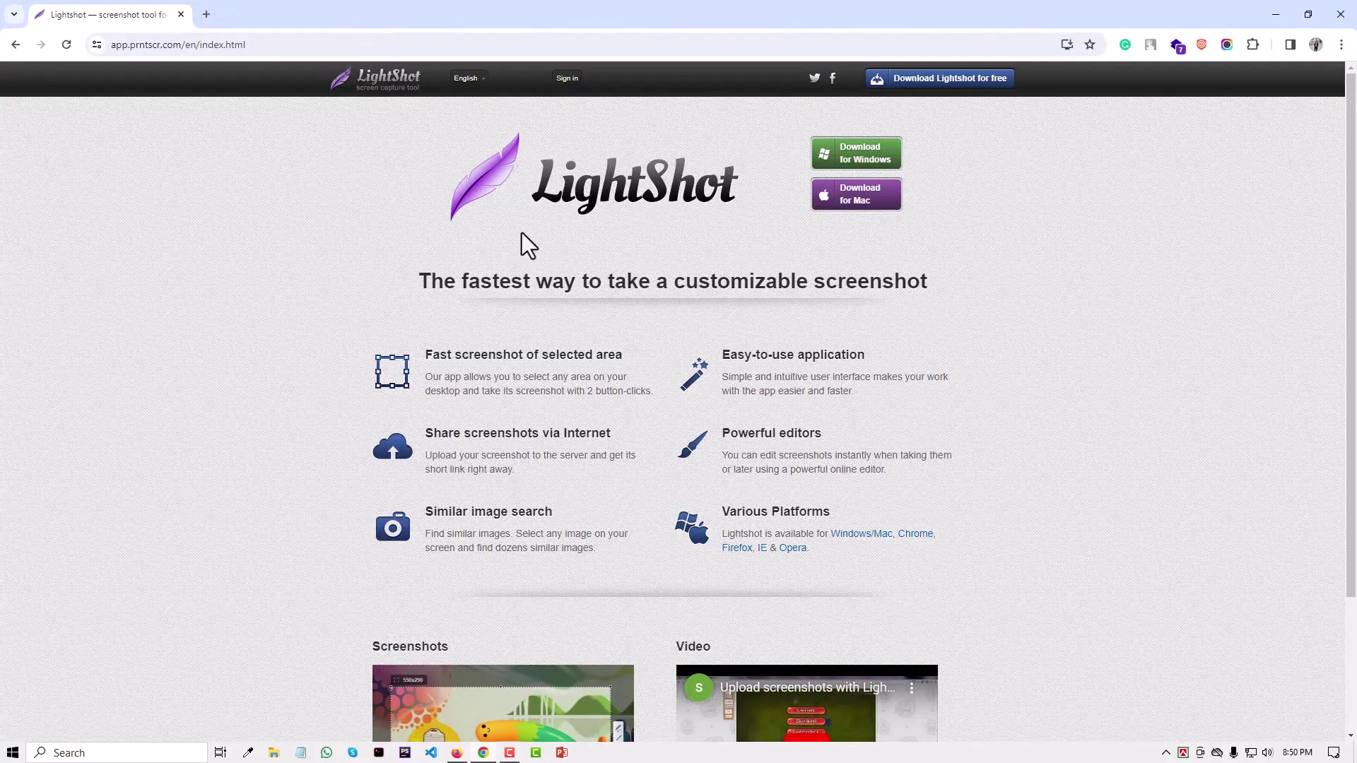
Download Lightshot for Windows and save the installer to the Desktop as setup-lightshot.exe.
scroll(547, 233, down, 1)
scroll(547, 230, up, 3)
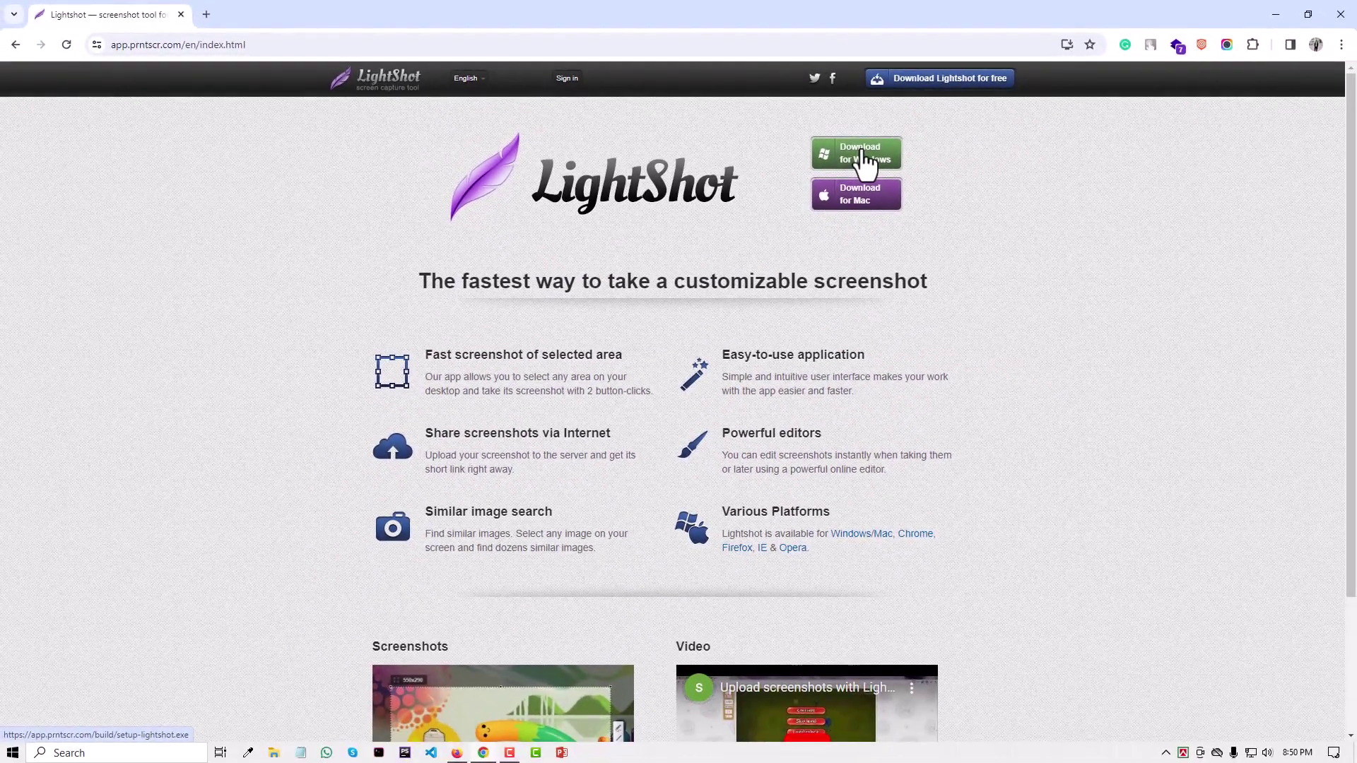
click(865, 164)
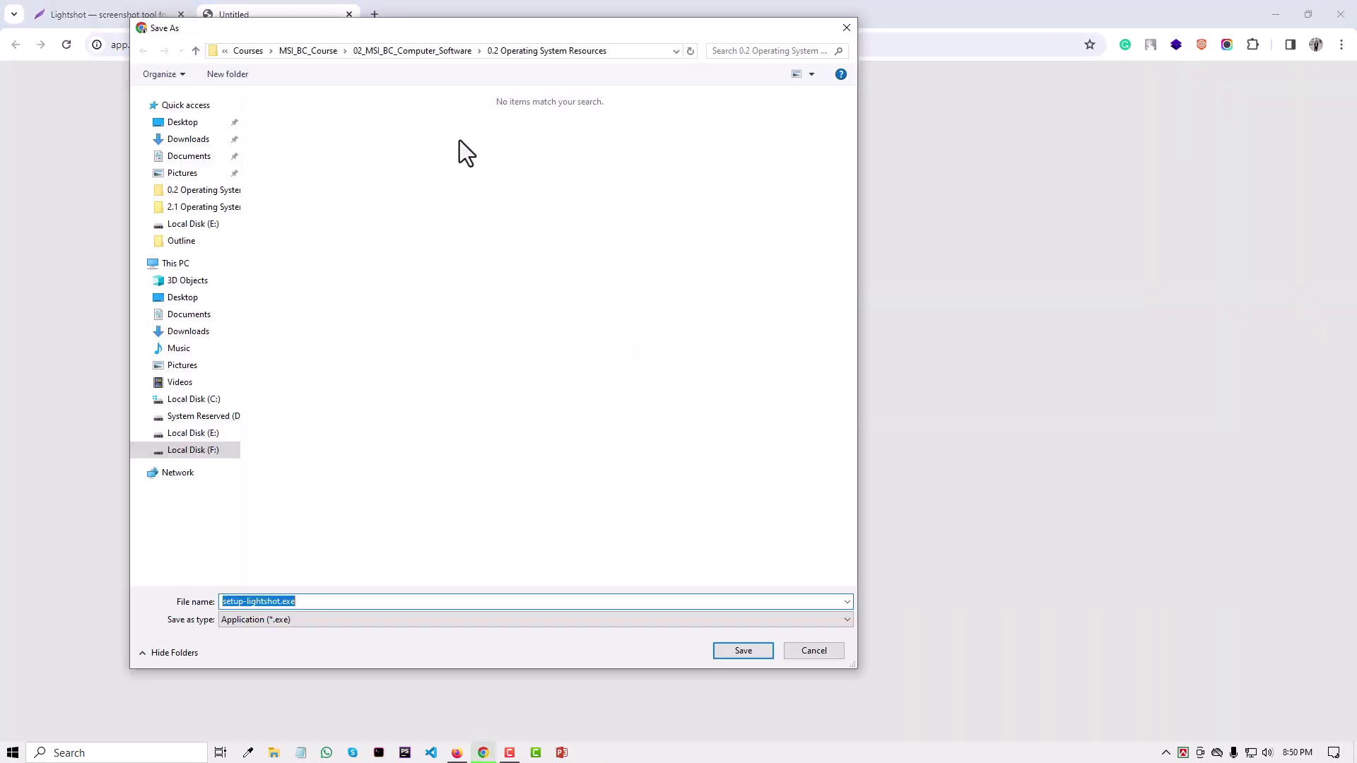
click(185, 123)
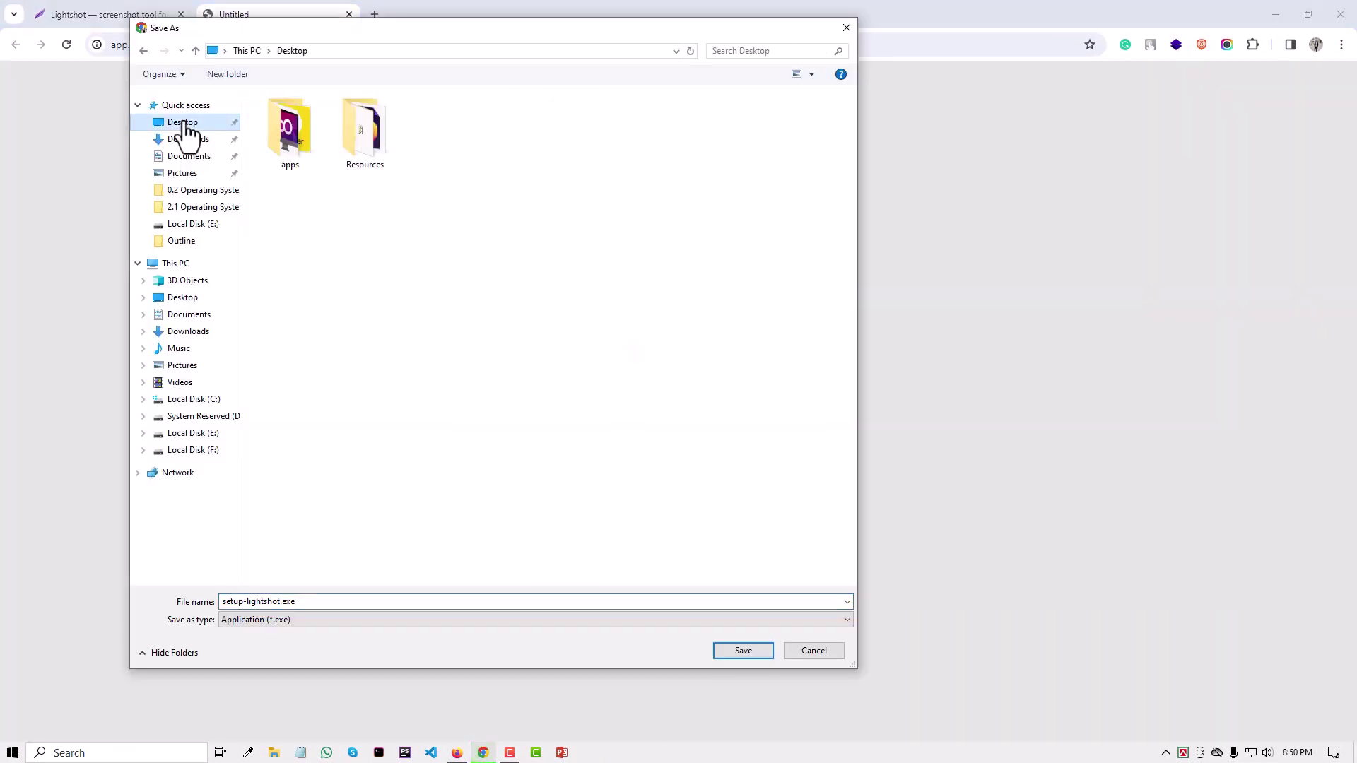
double_click(296, 602)
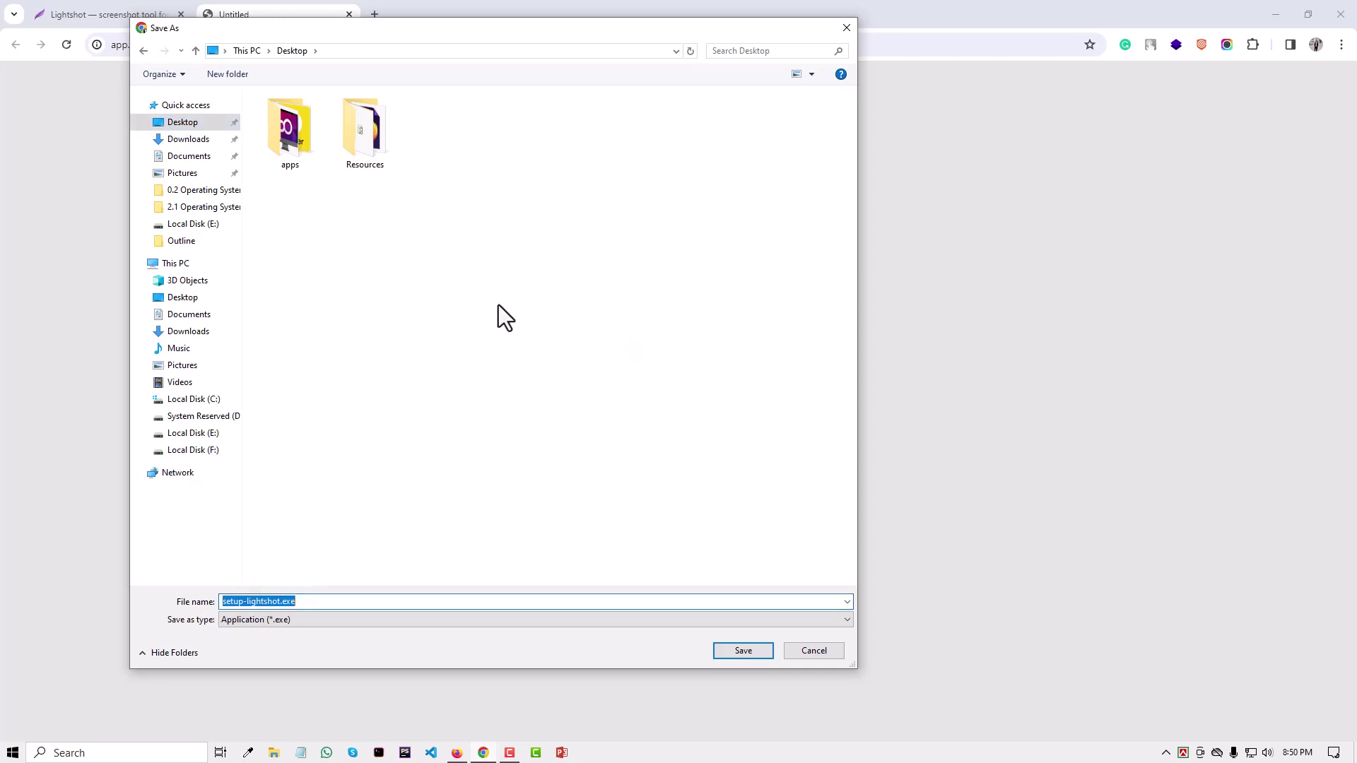
click(739, 650)
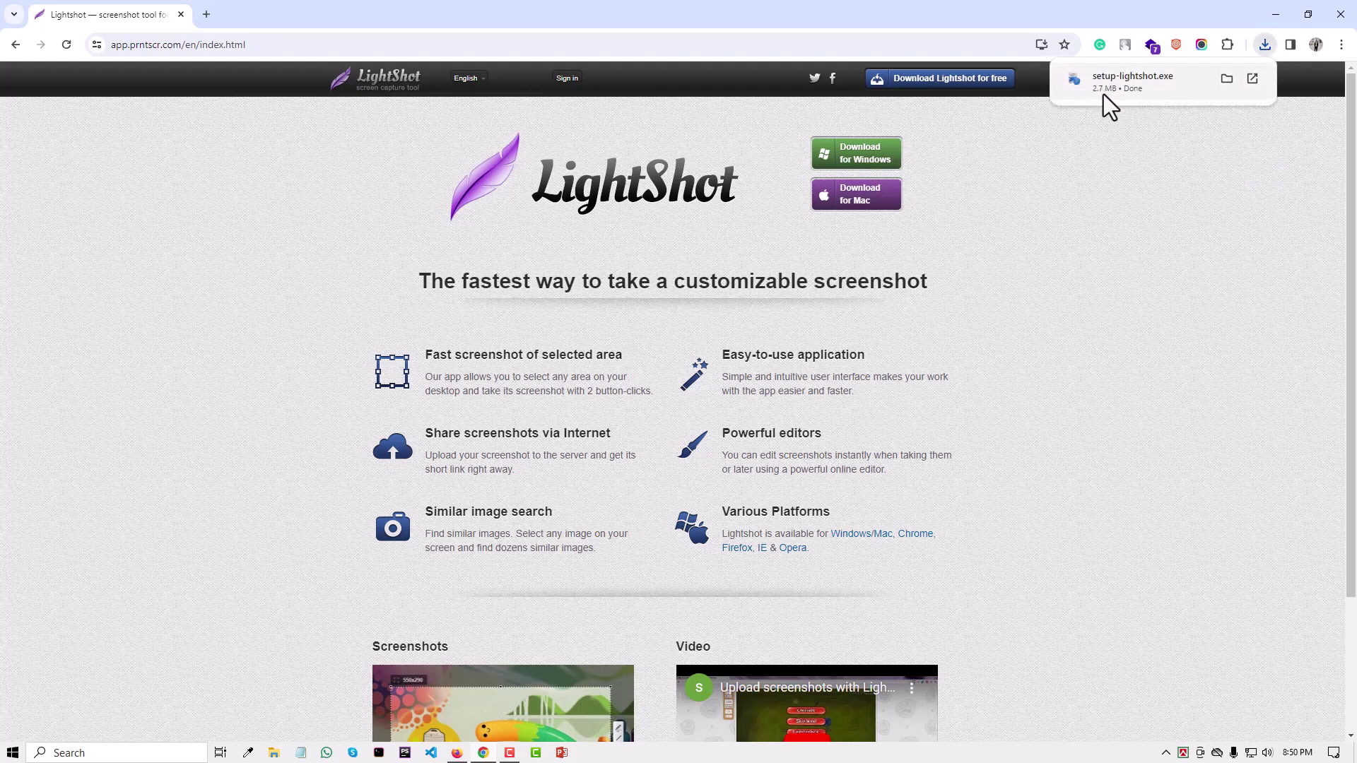
Minimize Chrome, run setup-lightshot.exe from the desktop and choose English as the setup language.
click(1275, 14)
drag(26, 25, 108, 304)
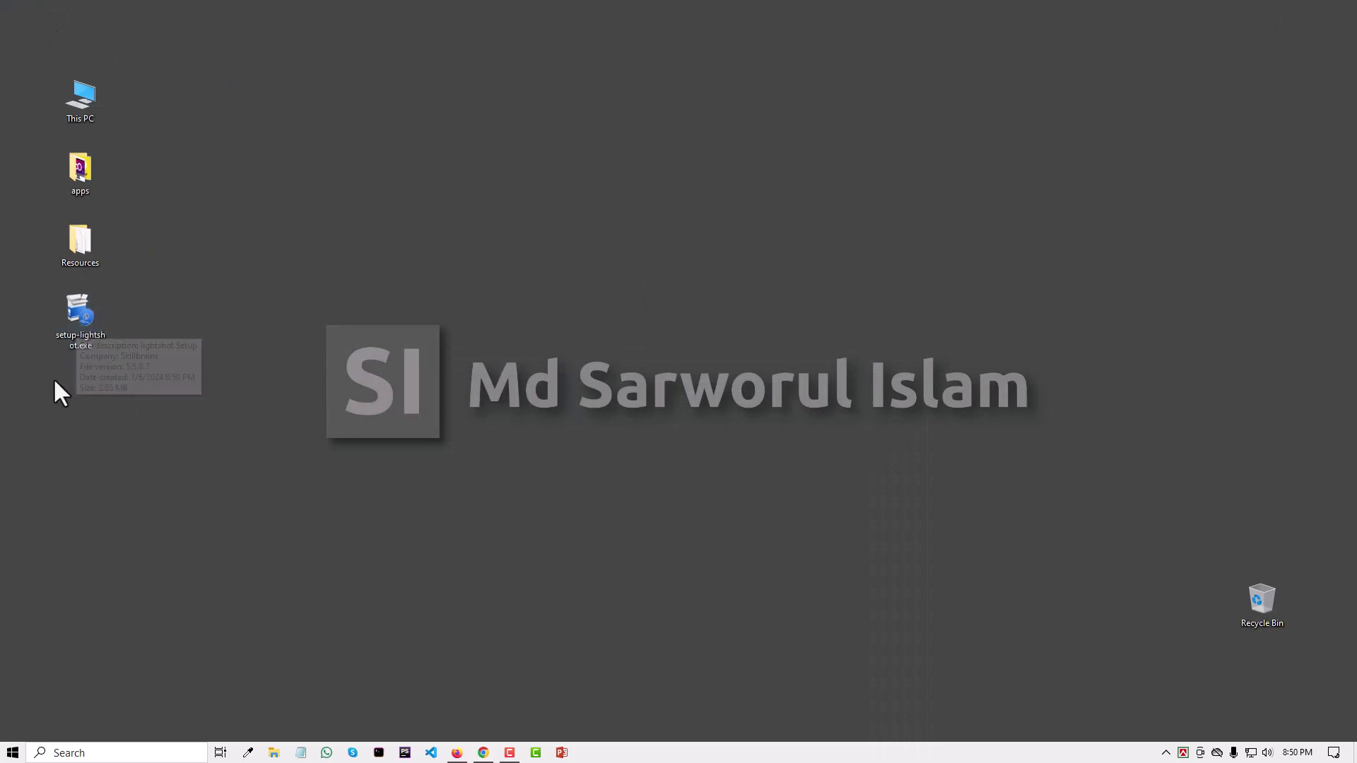
double_click(75, 325)
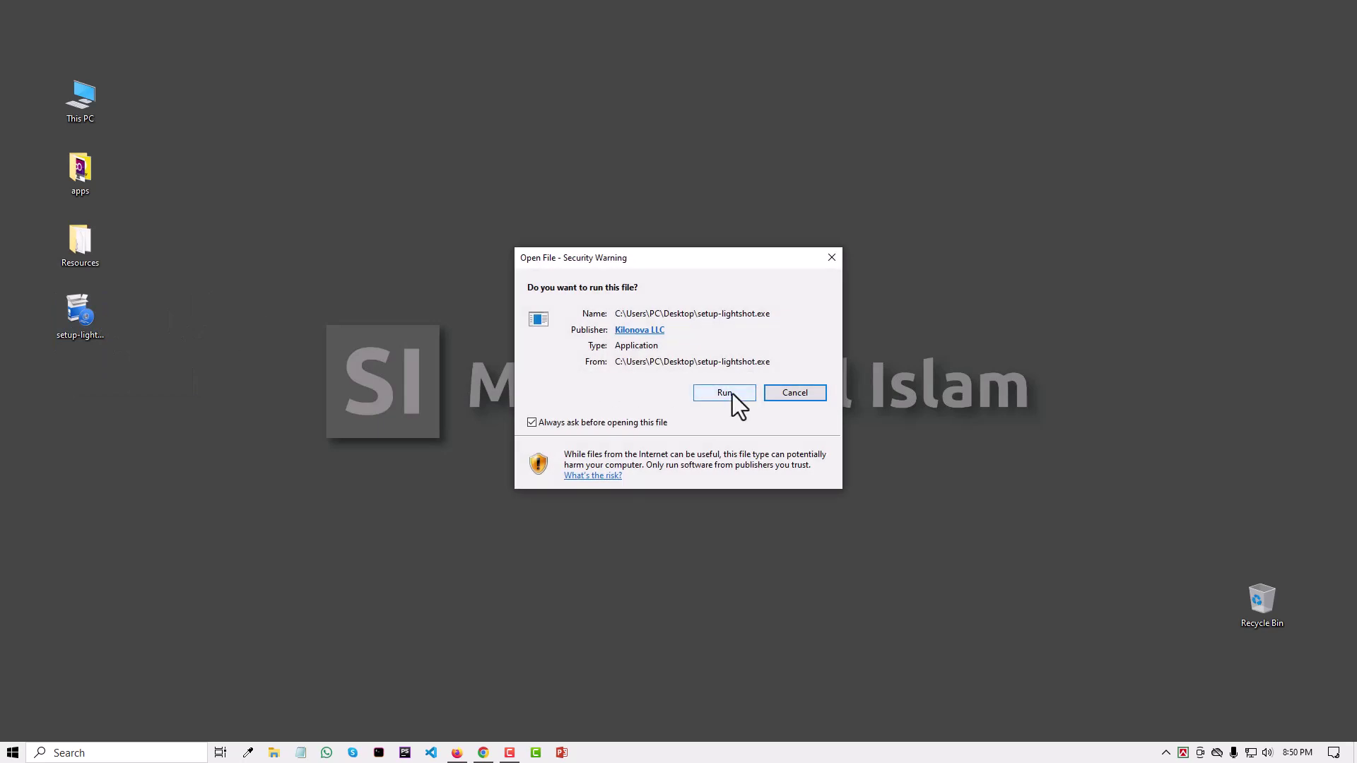
click(732, 396)
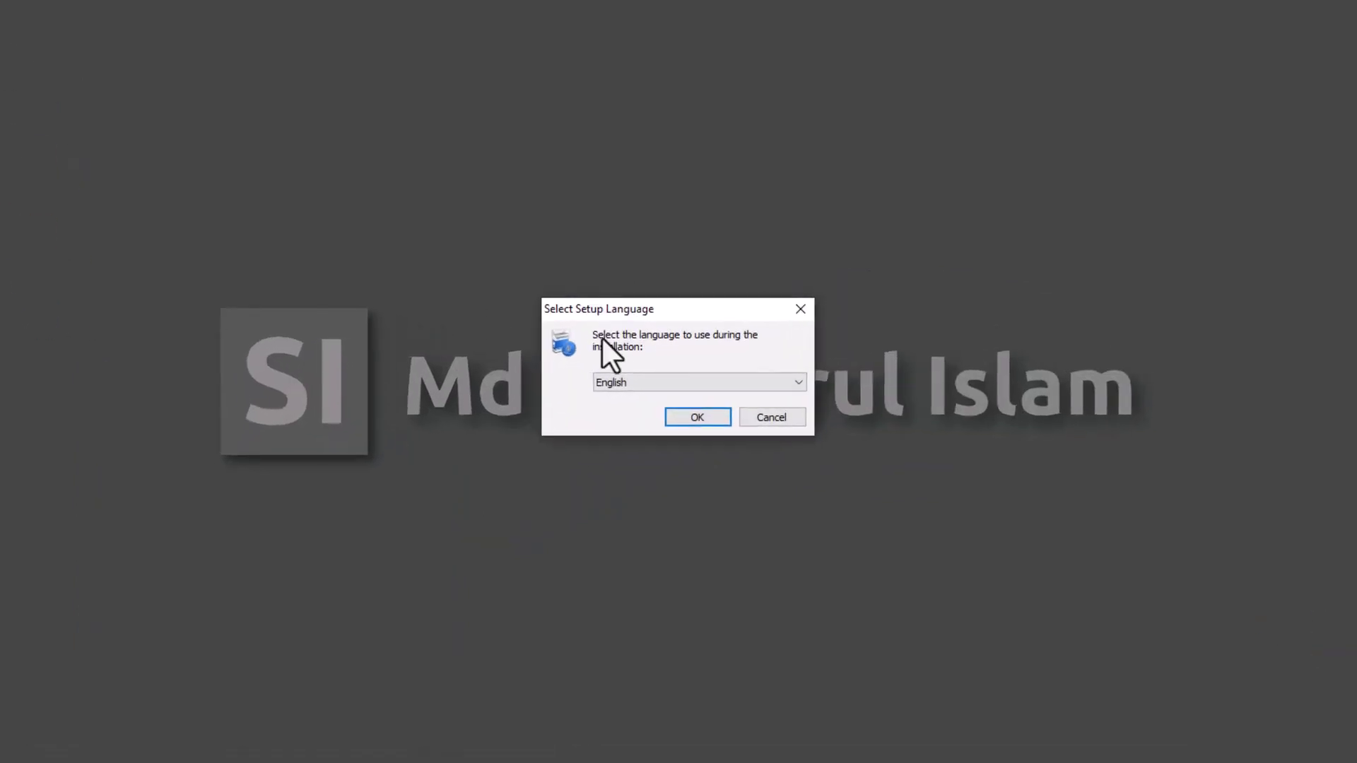
click(694, 417)
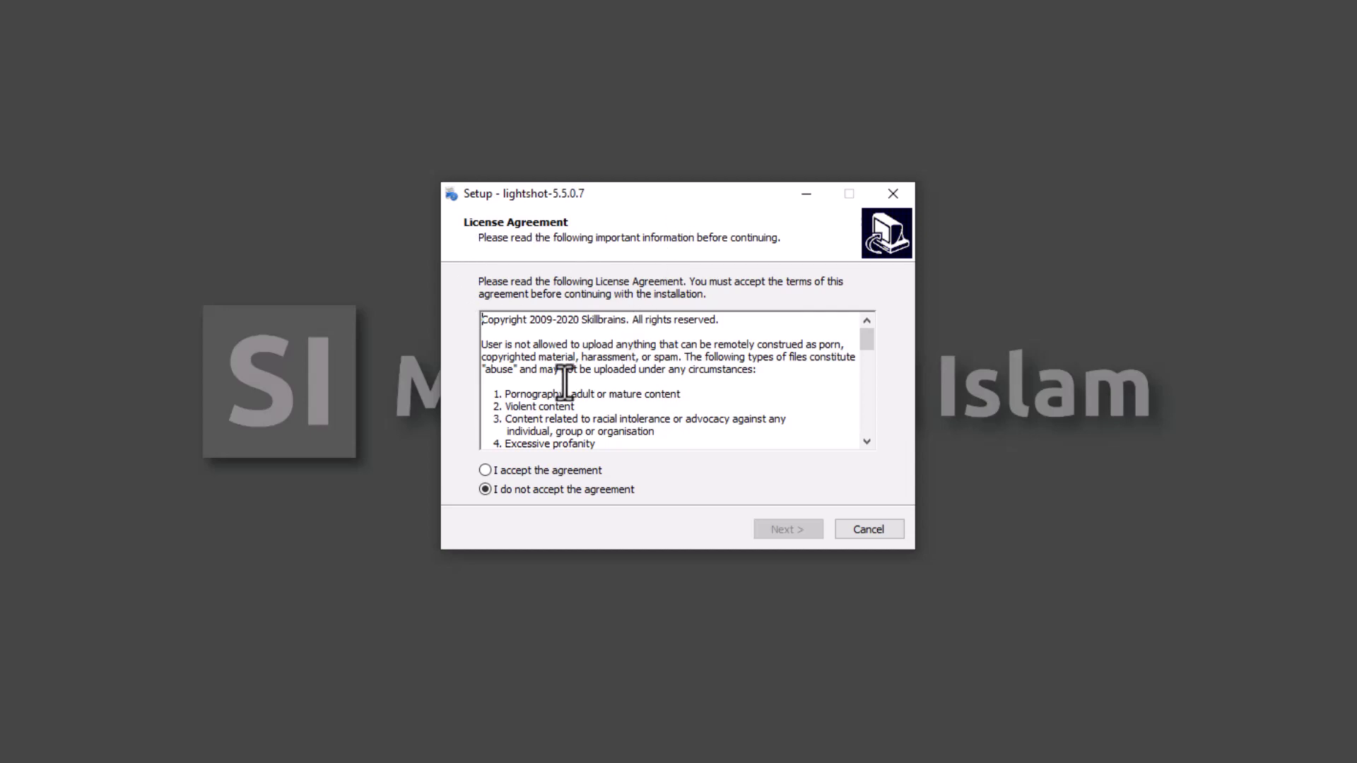
Read through the Lightshot license agreement, accept it and proceed with the installation.
scroll(571, 381, down, 6)
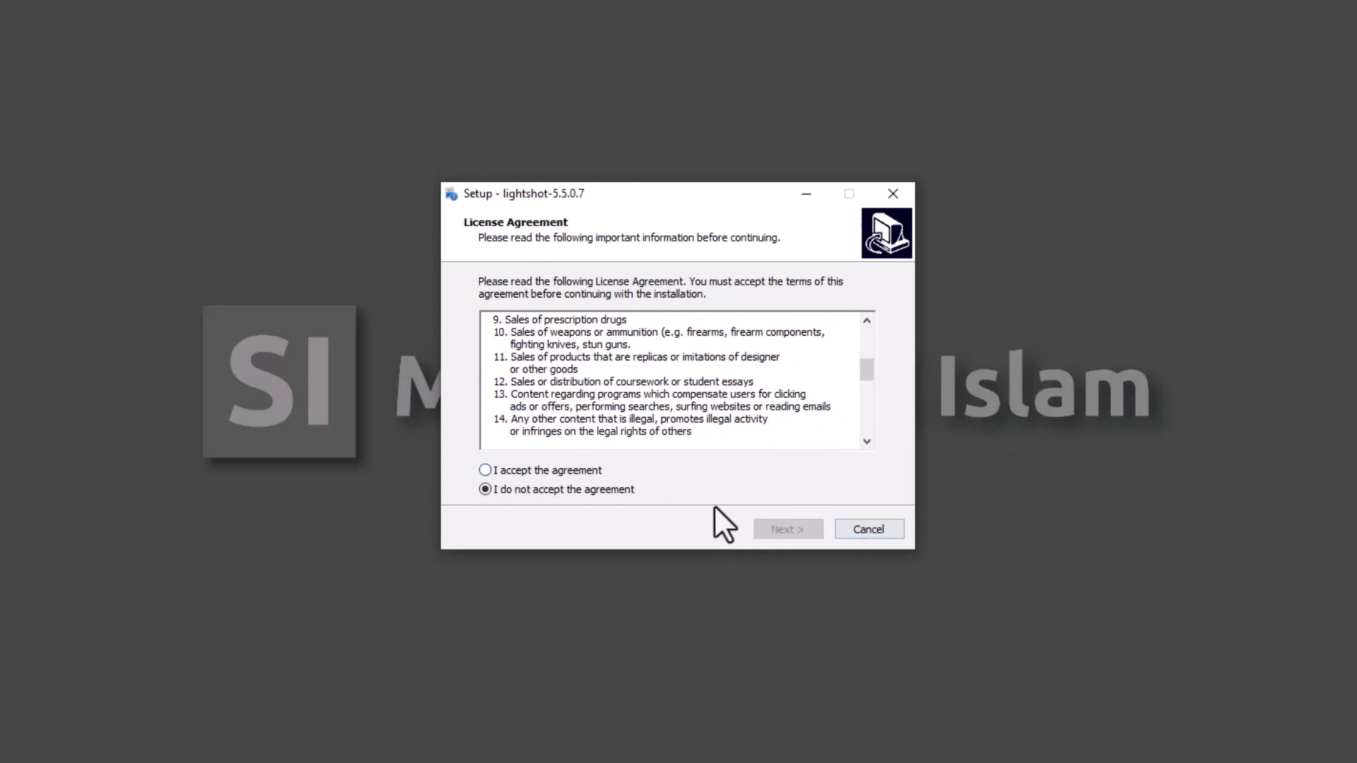
click(484, 471)
scroll(869, 382, down, 10)
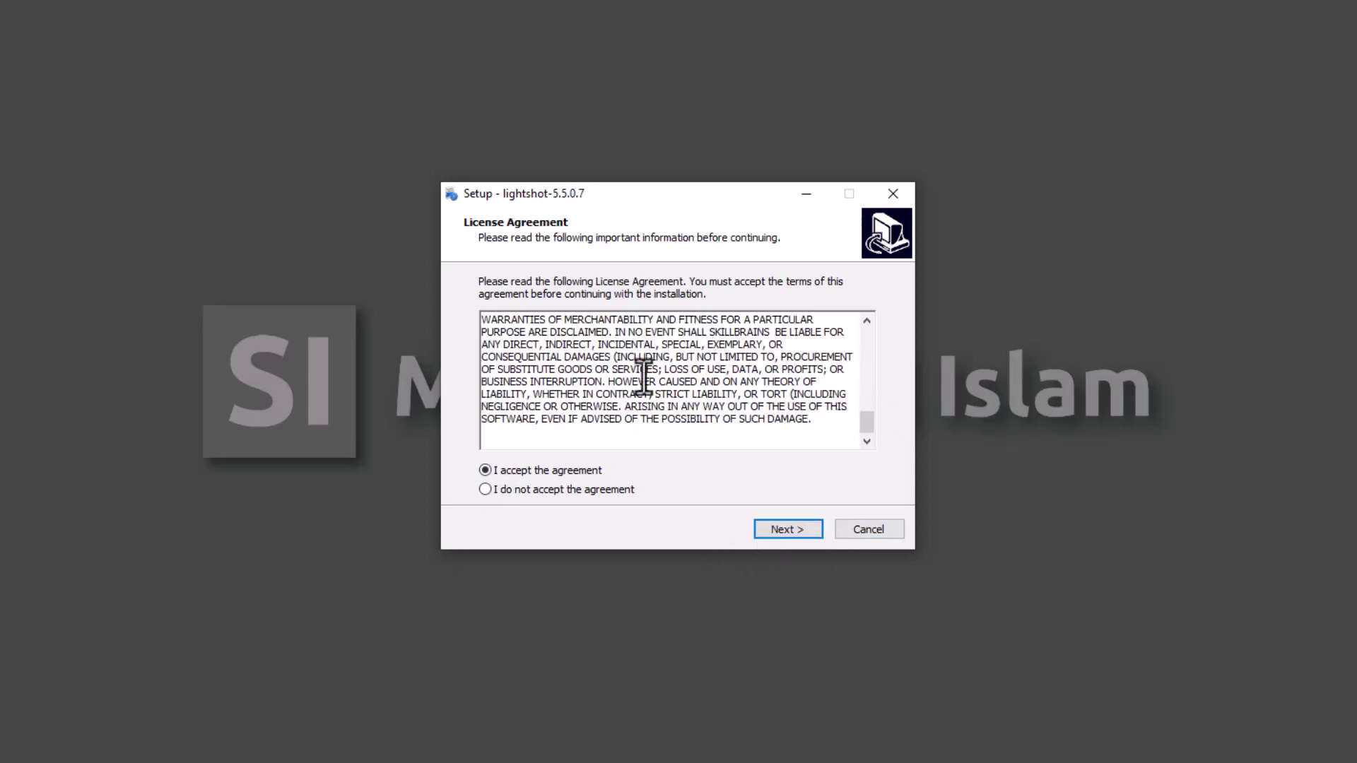
click(803, 532)
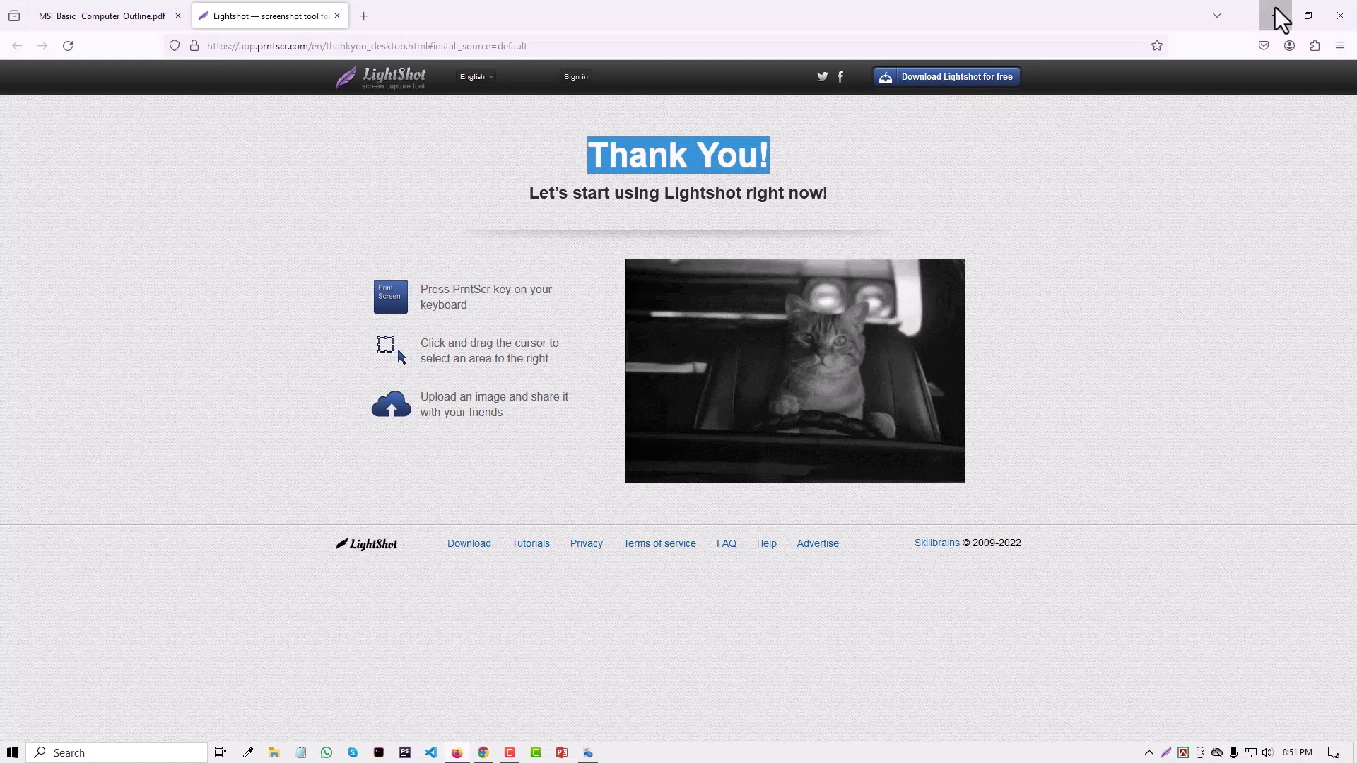
Minimize the Lightshot thank-you page and finish the setup wizard.
click(1276, 8)
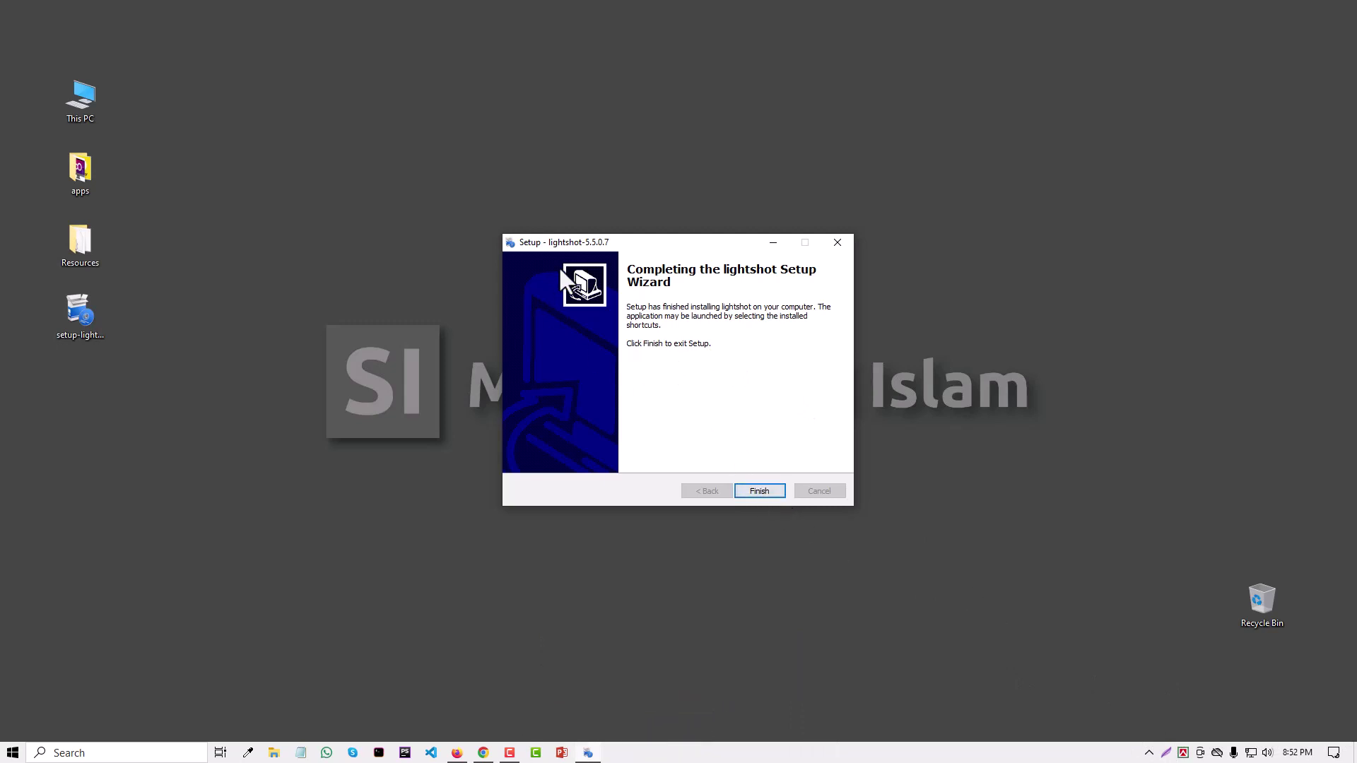
drag(619, 243, 621, 211)
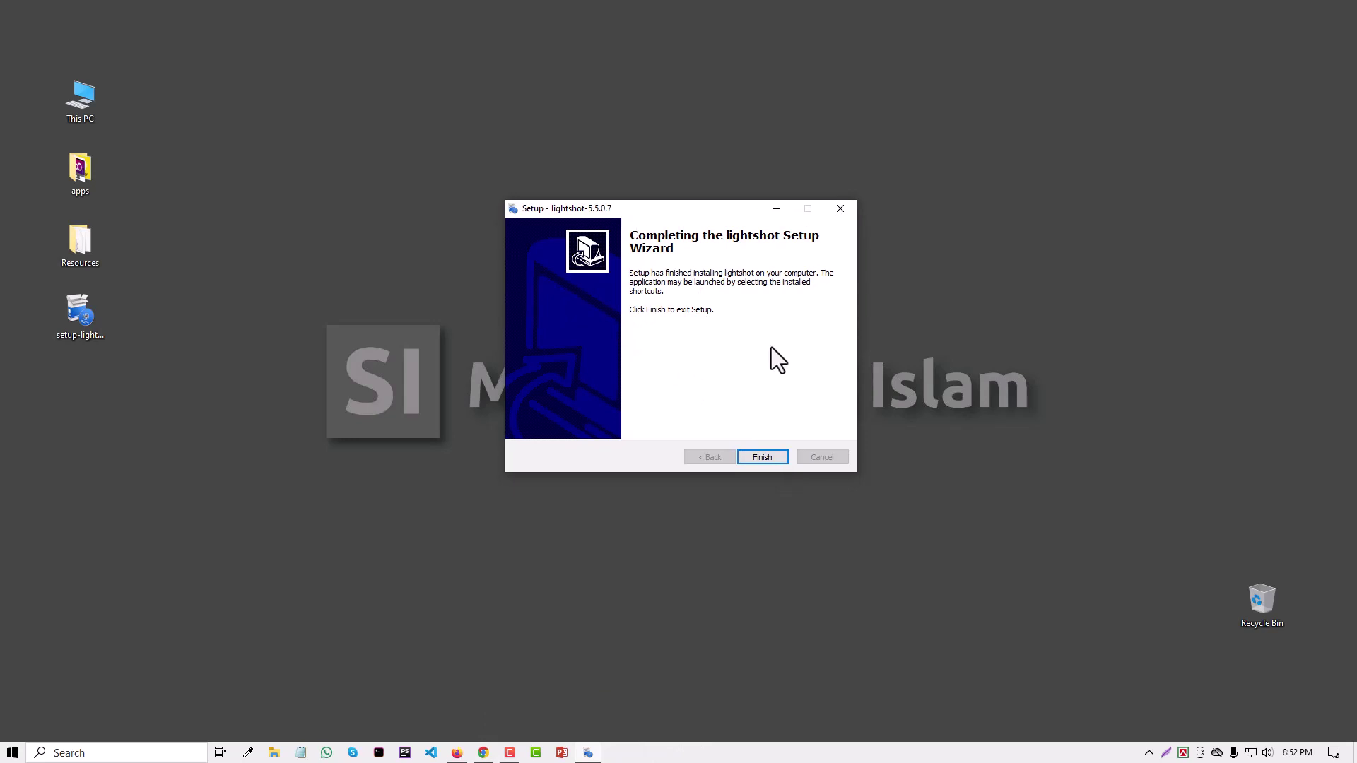
drag(672, 210, 674, 188)
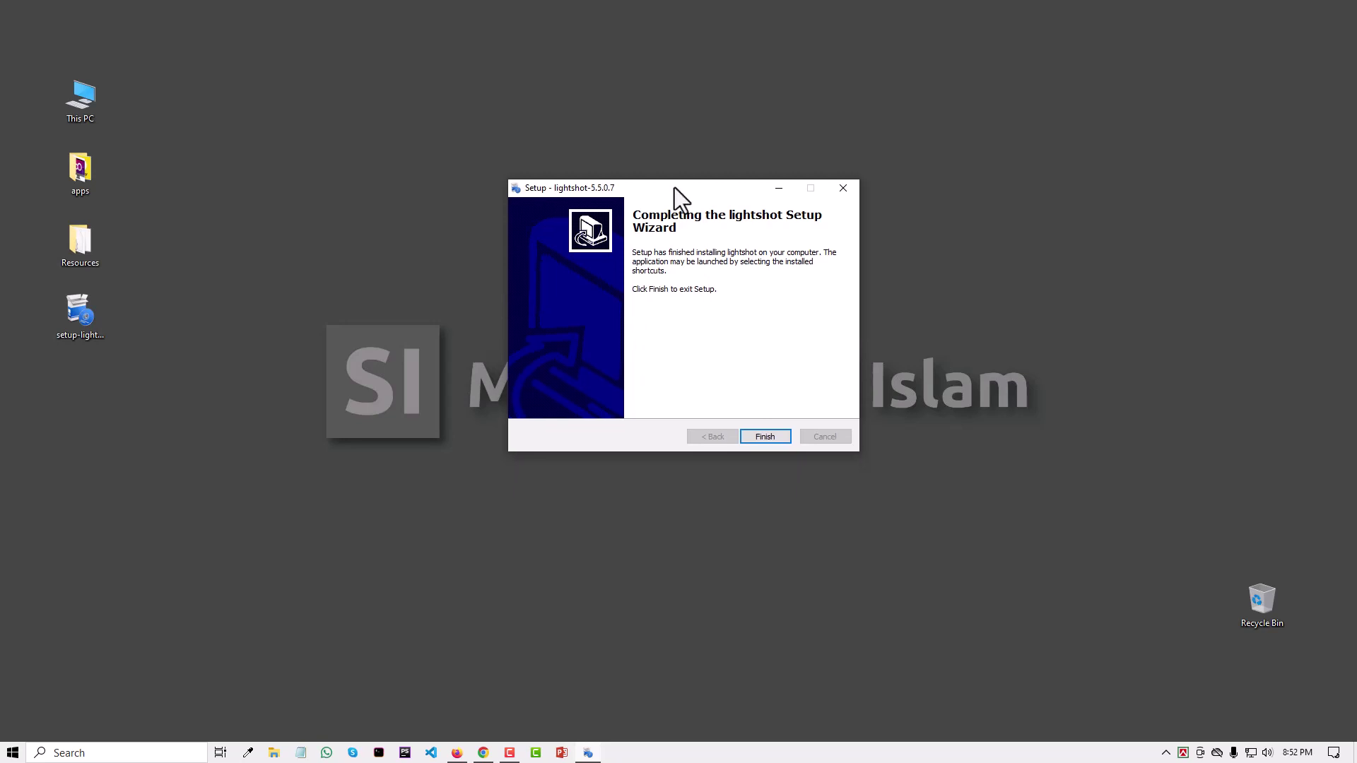
click(770, 435)
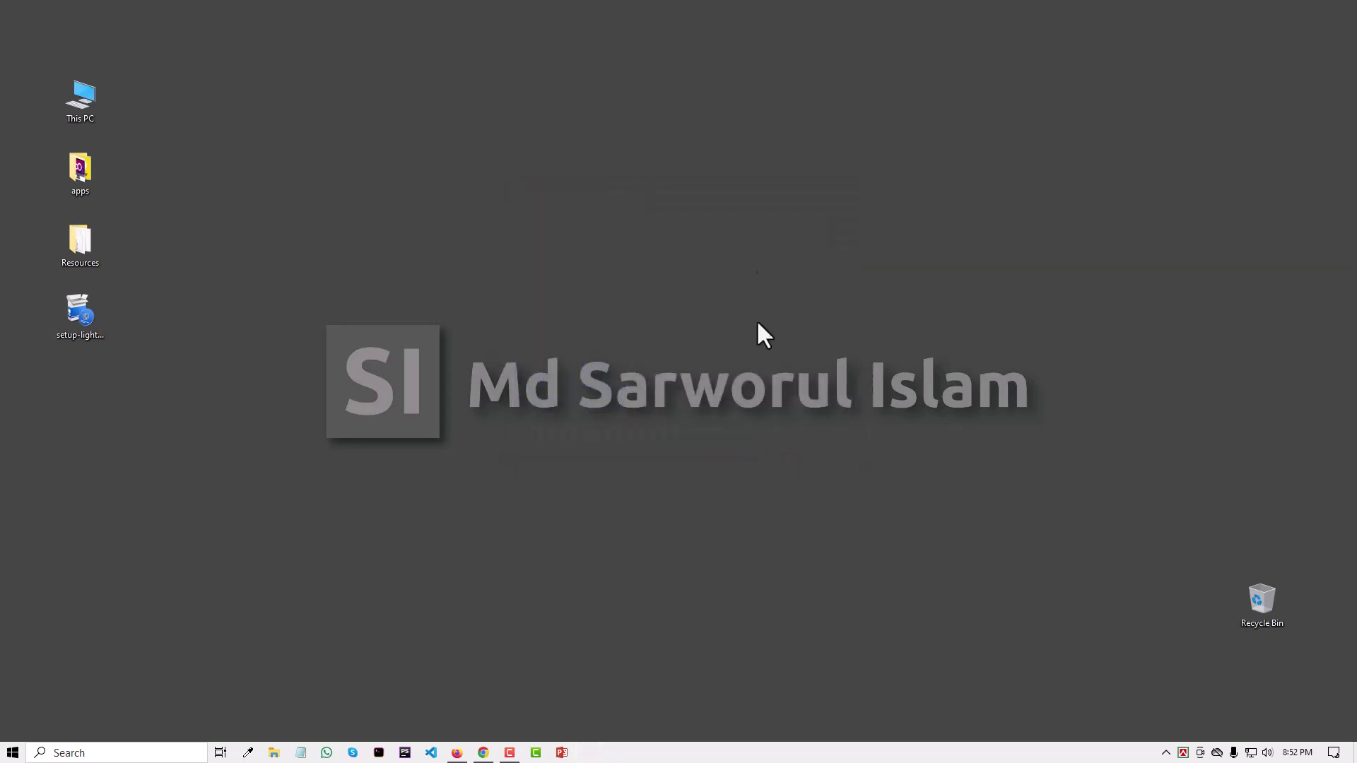
Refresh the desktop and check the hidden system tray icons for Lightshot.
right_click(757, 174)
click(792, 218)
click(1166, 752)
click(1168, 753)
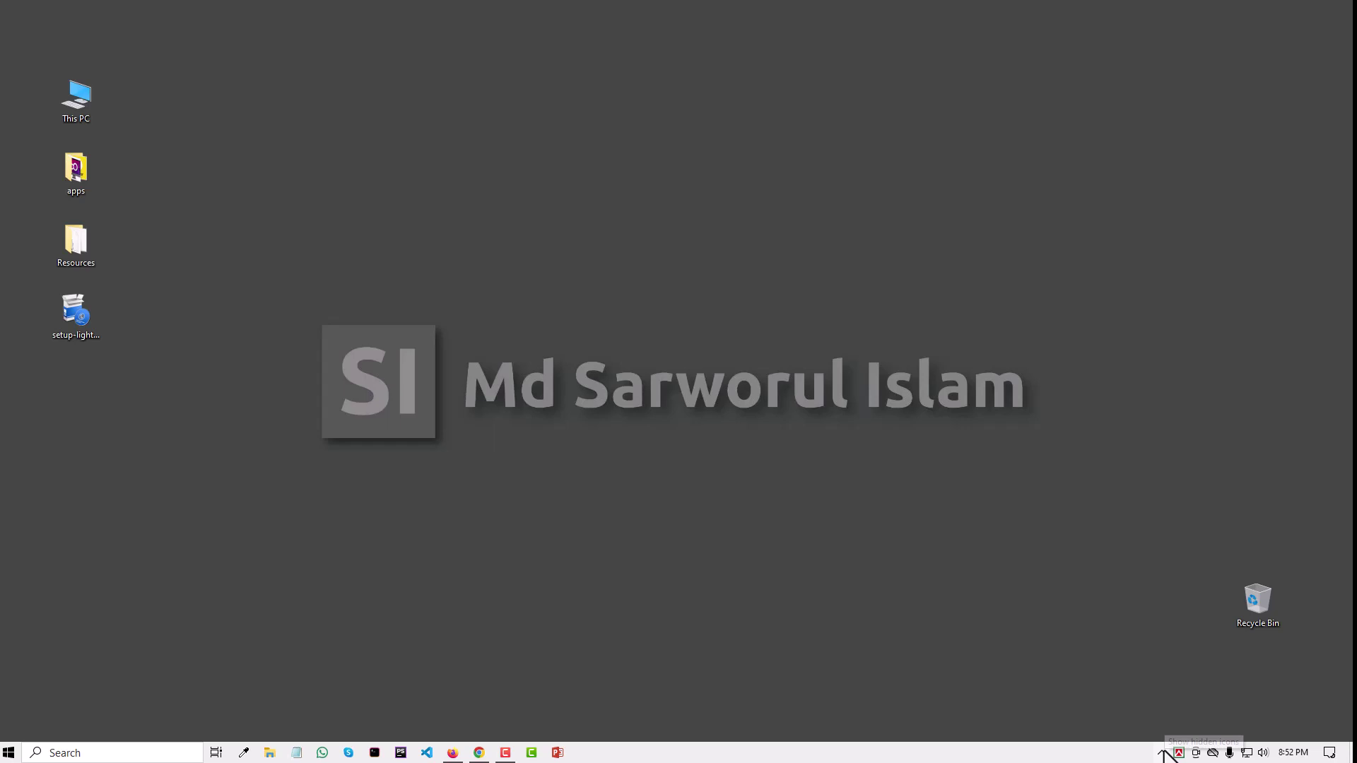
click(1164, 753)
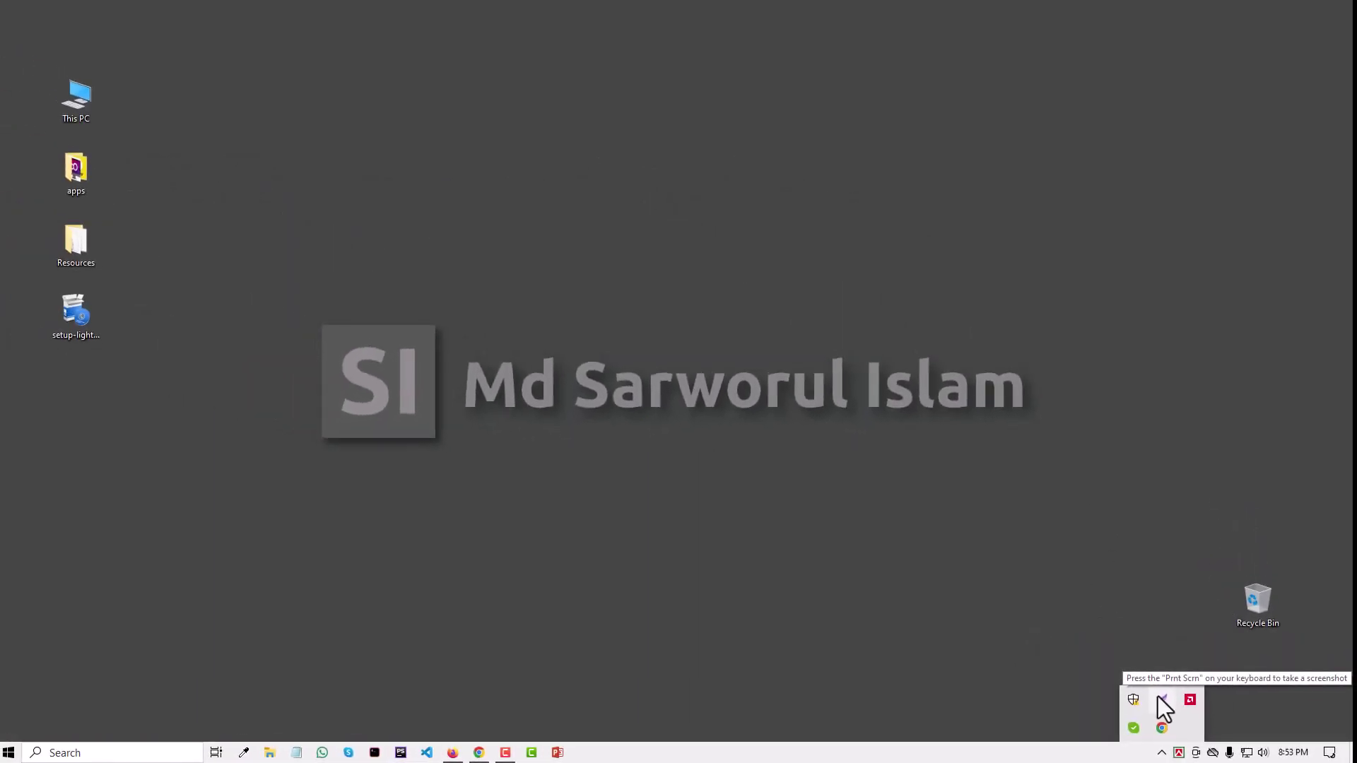
click(1156, 649)
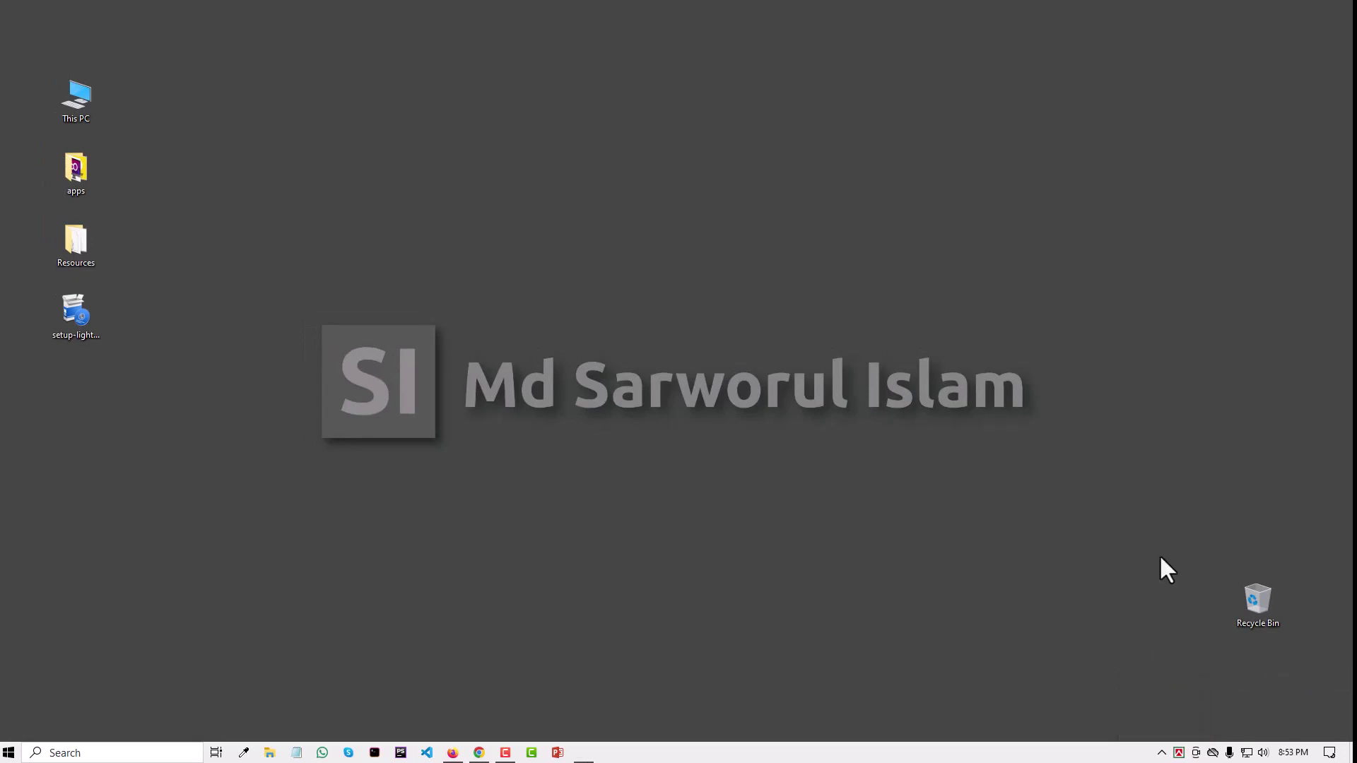
Start a Lightshot screen capture and select an area about 270x800 pixels around the column of desktop icons.
key(Print)
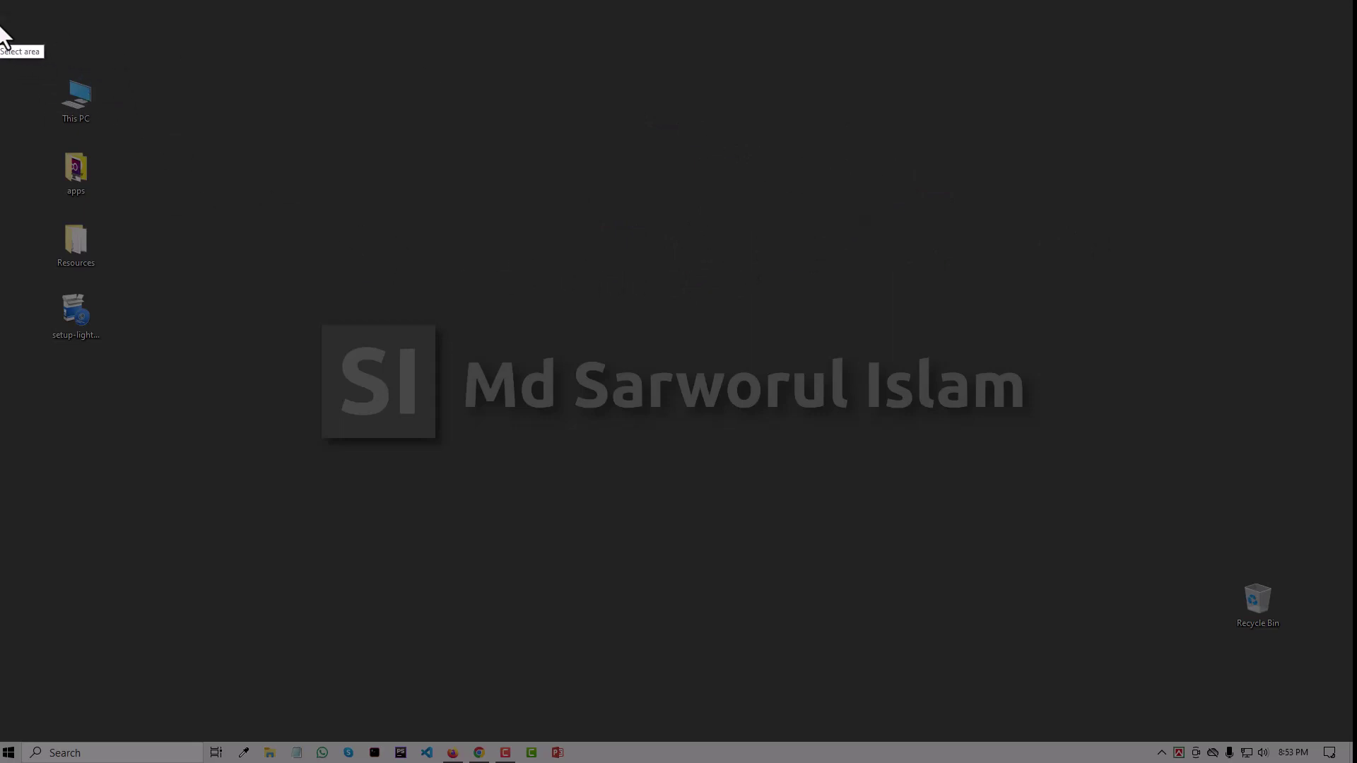
drag(1, 5, 172, 413)
mouse_move(242, 568)
mouse_down()
mouse_move(499, 672)
mouse_move(267, 669)
mouse_up()
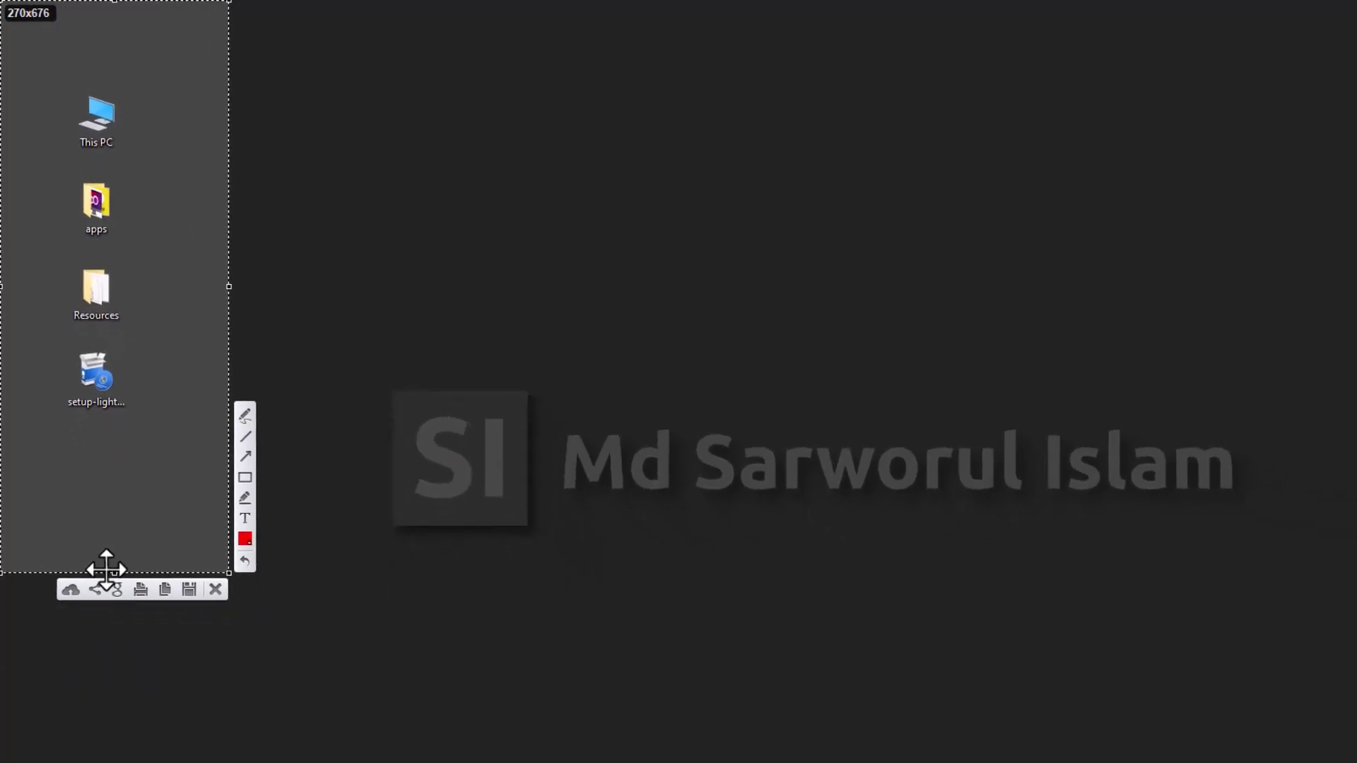
mouse_move(113, 573)
mouse_down()
mouse_move(100, 718)
mouse_move(95, 679)
mouse_up()
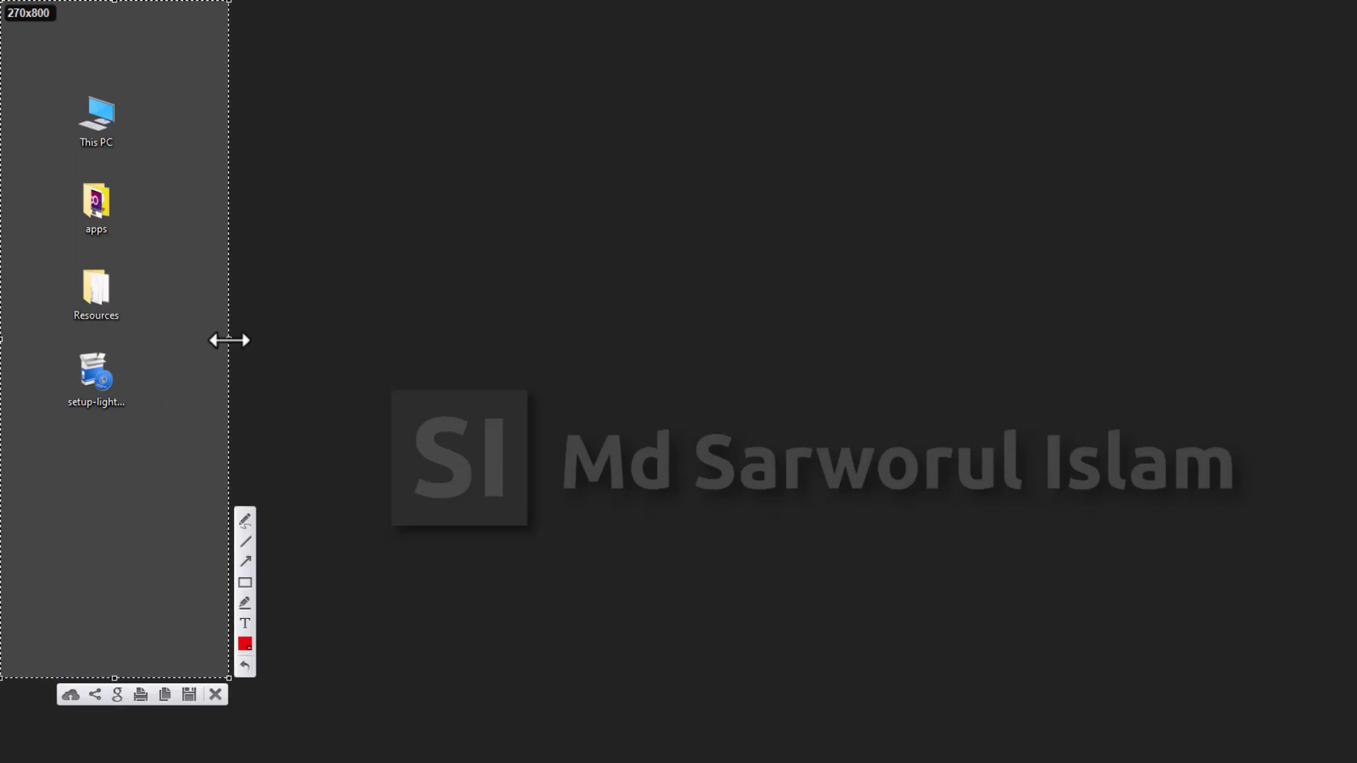
Widen the capture selection to 300x800 pixels and save it to the Desktop as the JPEG Screenshot_4.jpg.
drag(229, 340, 254, 339)
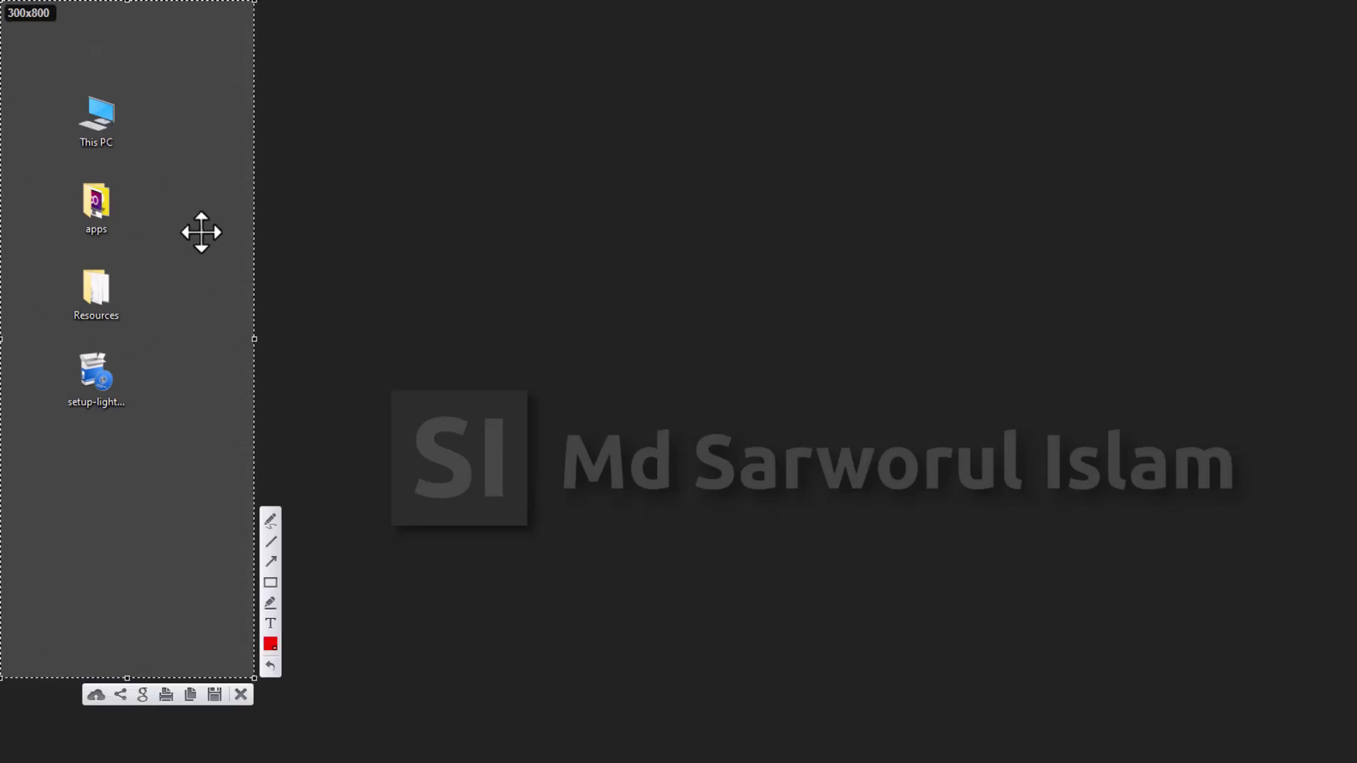
click(213, 694)
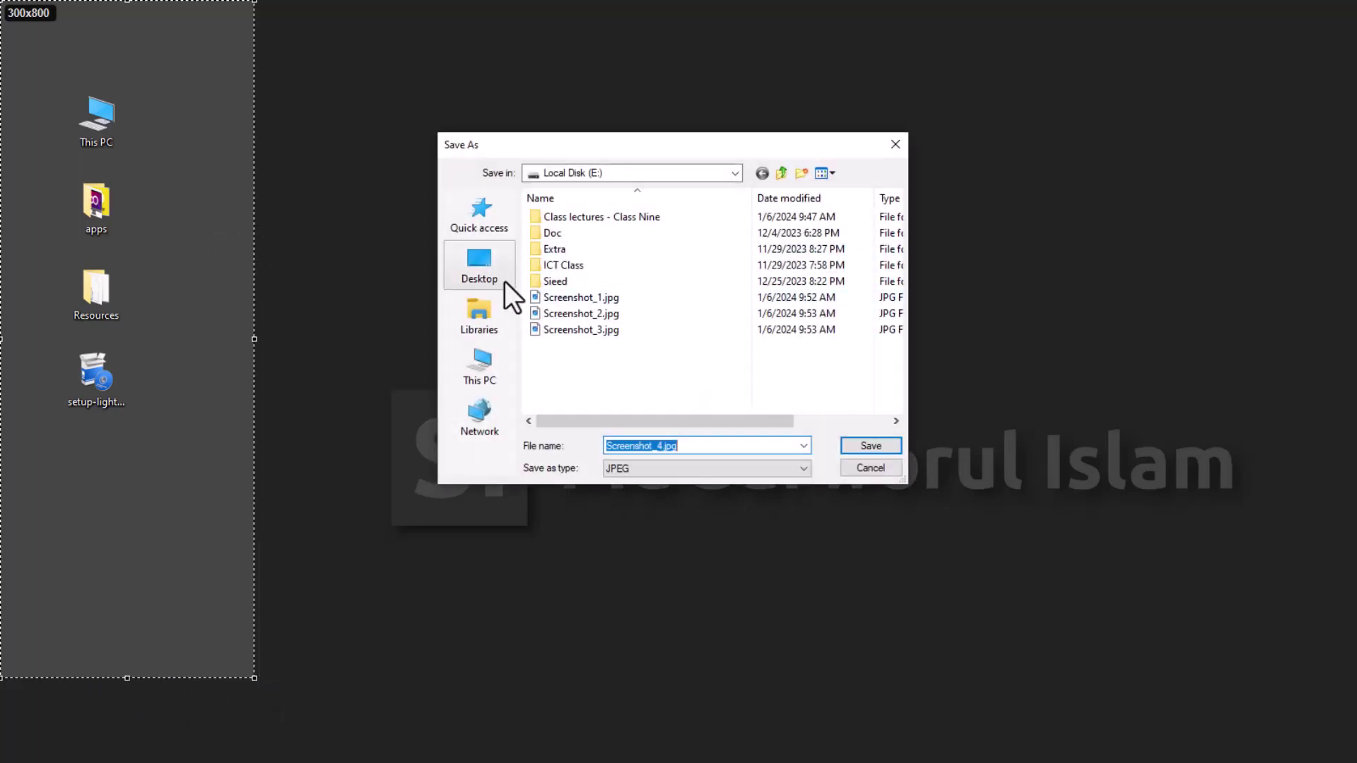
click(476, 261)
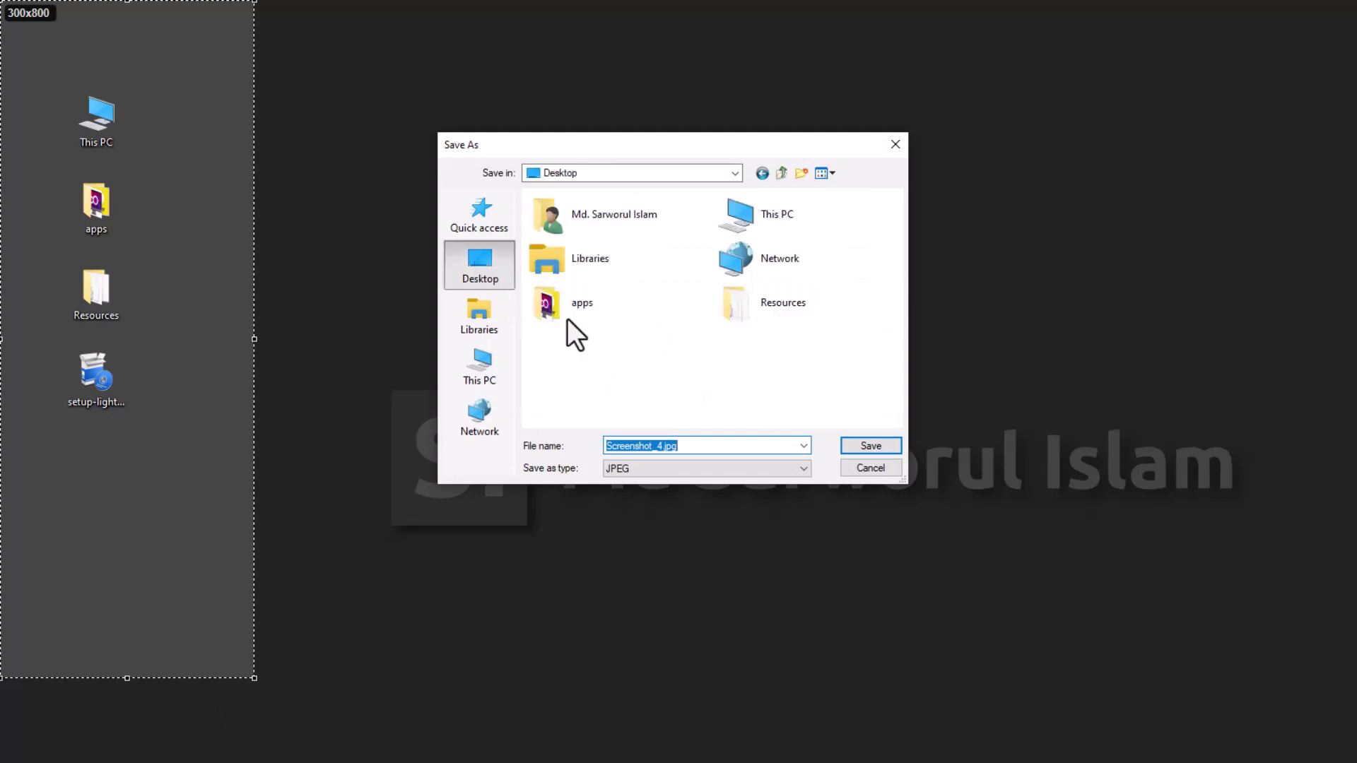
click(691, 449)
drag(706, 449, 580, 417)
click(865, 445)
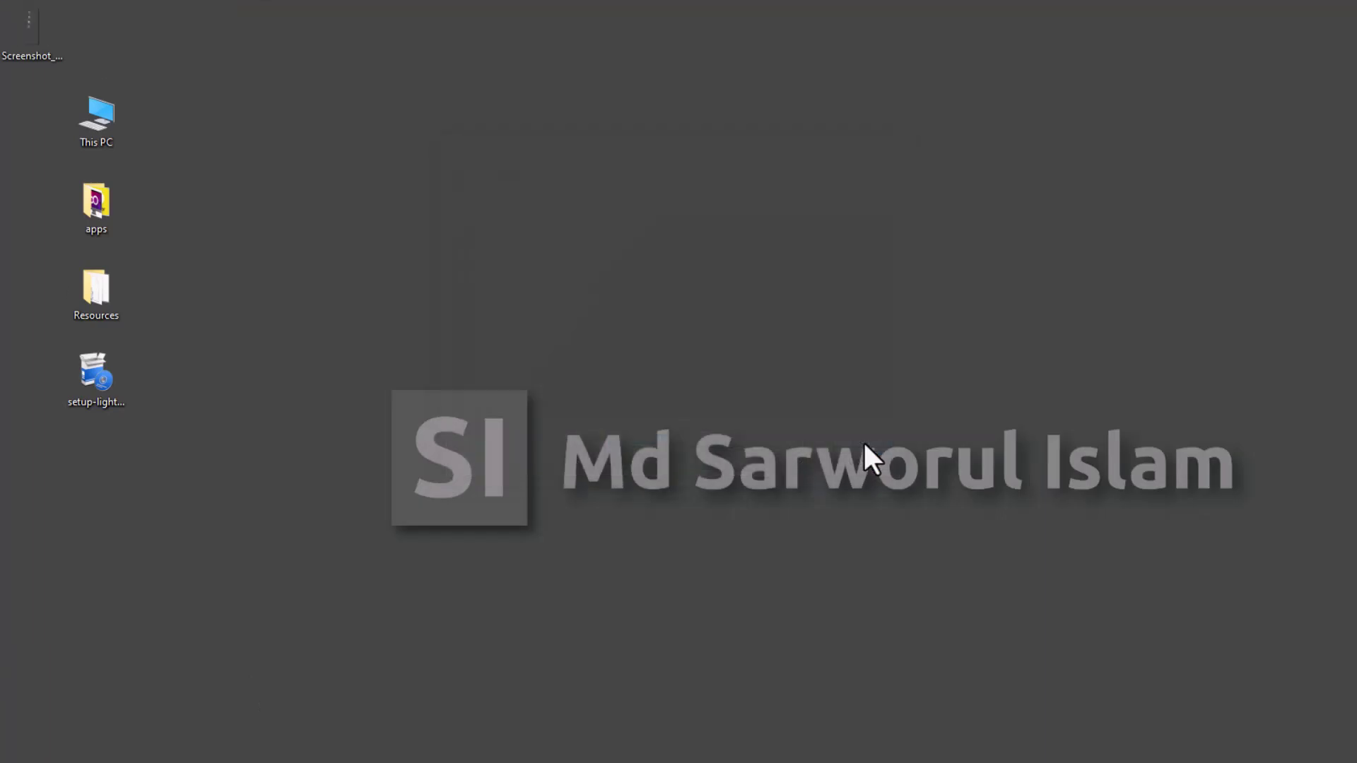
Move the saved screenshot below the Lightshot setup icon on the desktop, view it in the image viewer and close it.
drag(21, 37, 96, 472)
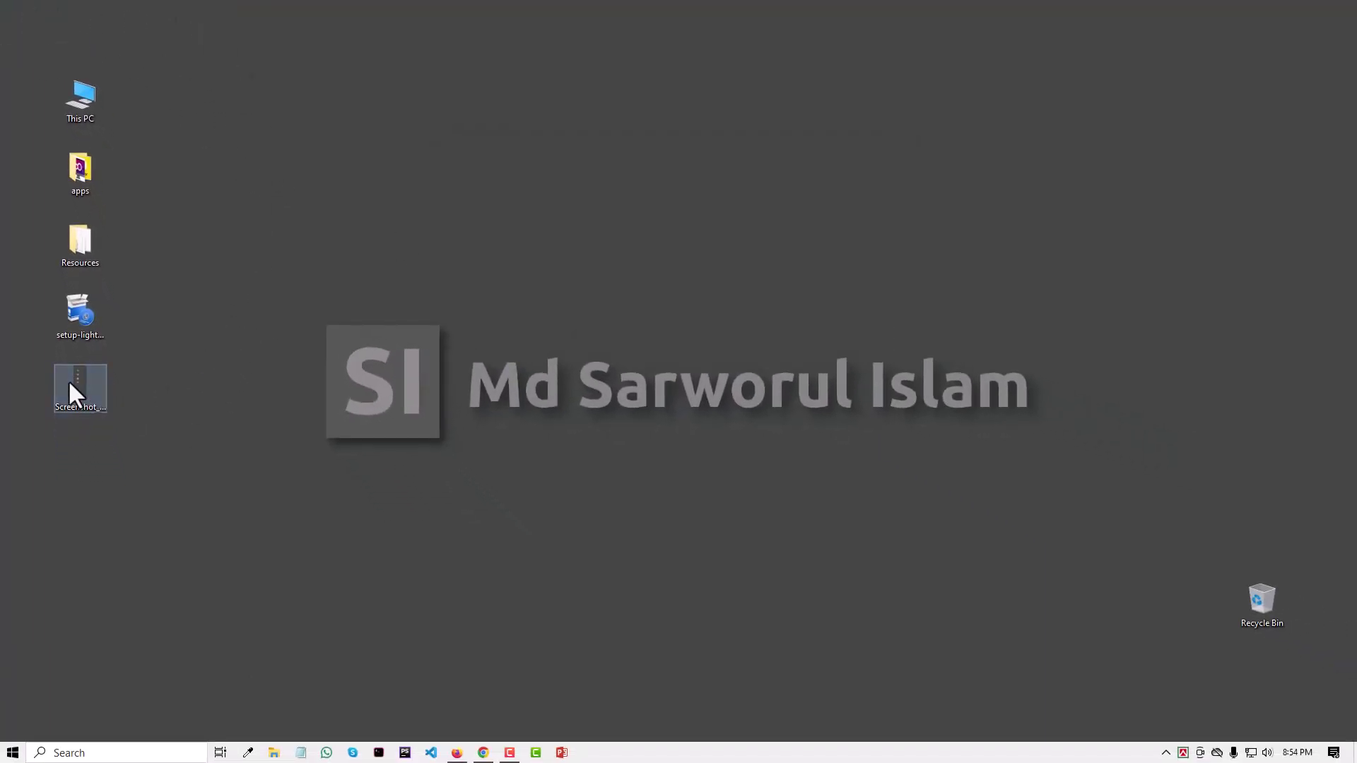
double_click(69, 386)
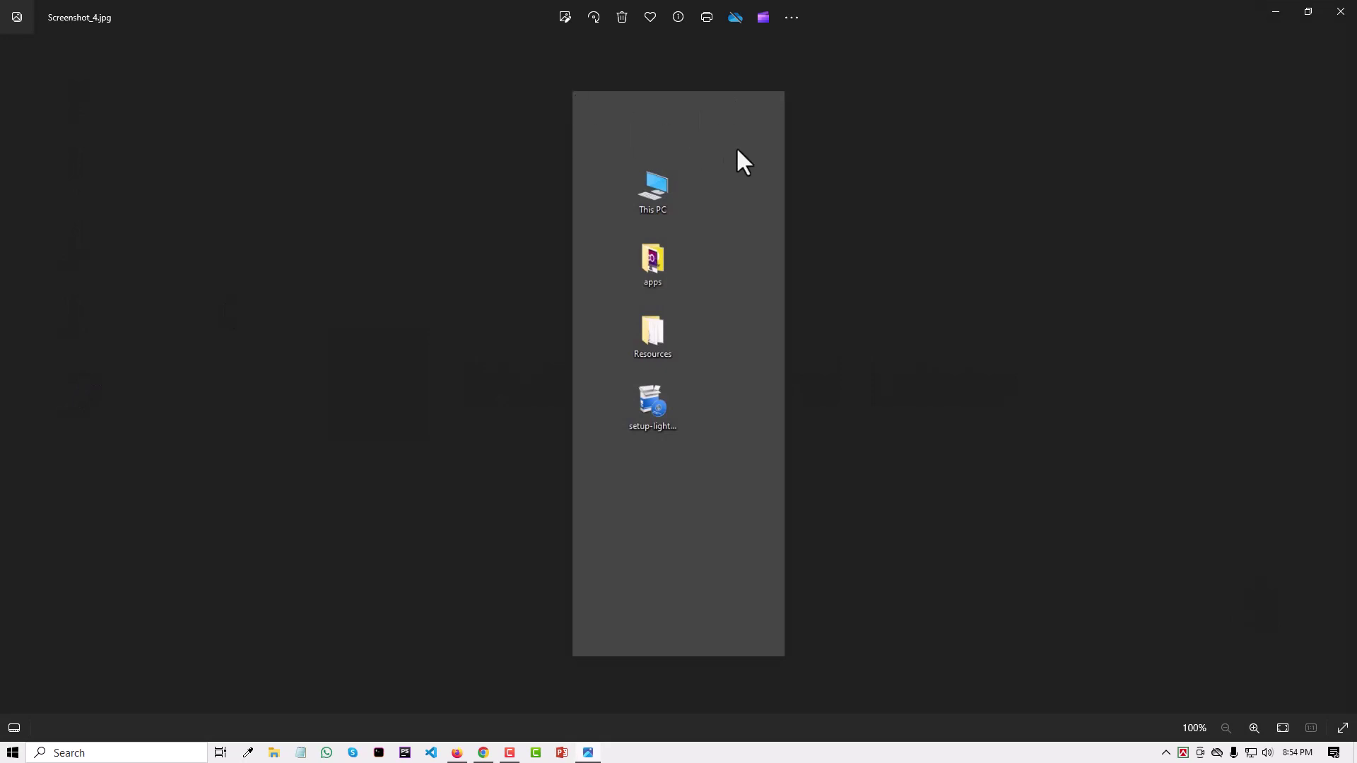
scroll(678, 574, up, 3)
scroll(683, 588, down, 3)
click(1341, 11)
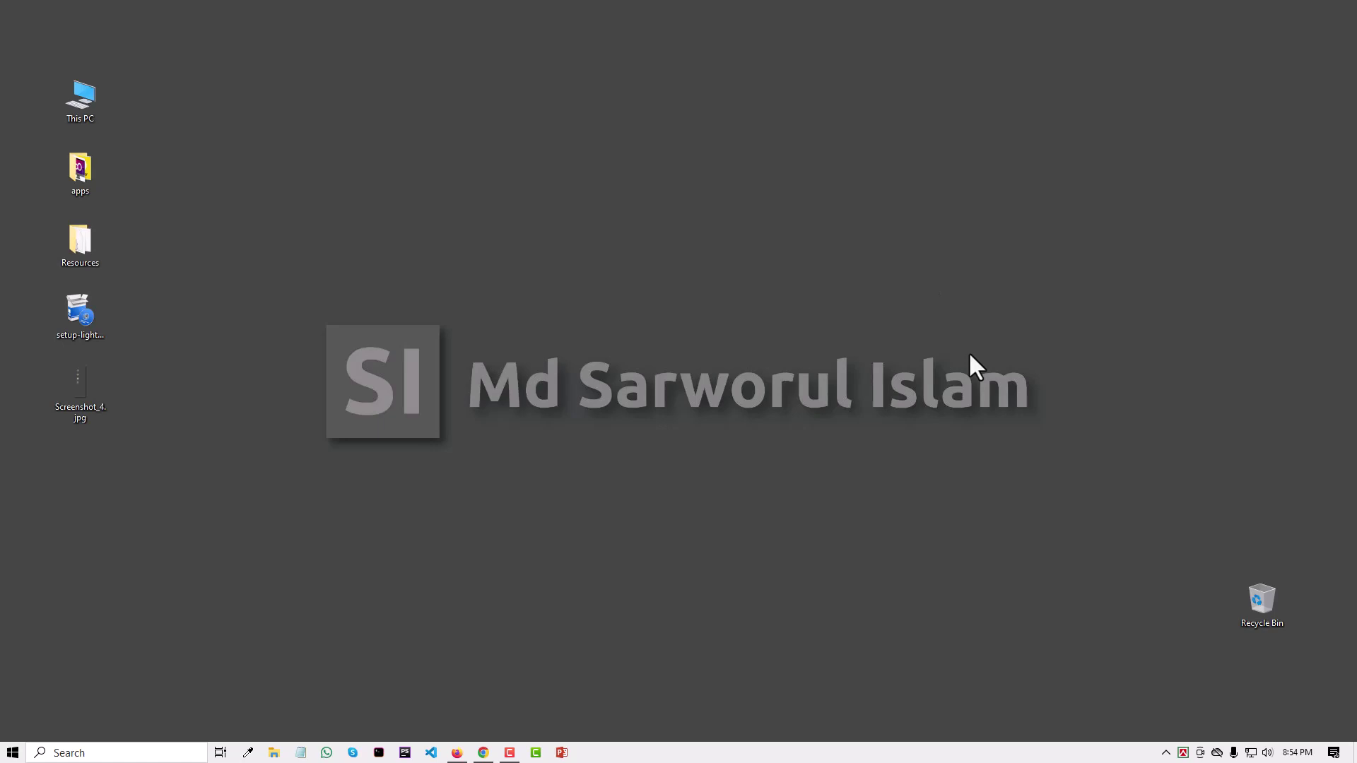
Capture the whole screen, about 1919x1079 pixels, and outline the SI logo, the name lettering and the Recycle Bin with red rectangles.
key(Print)
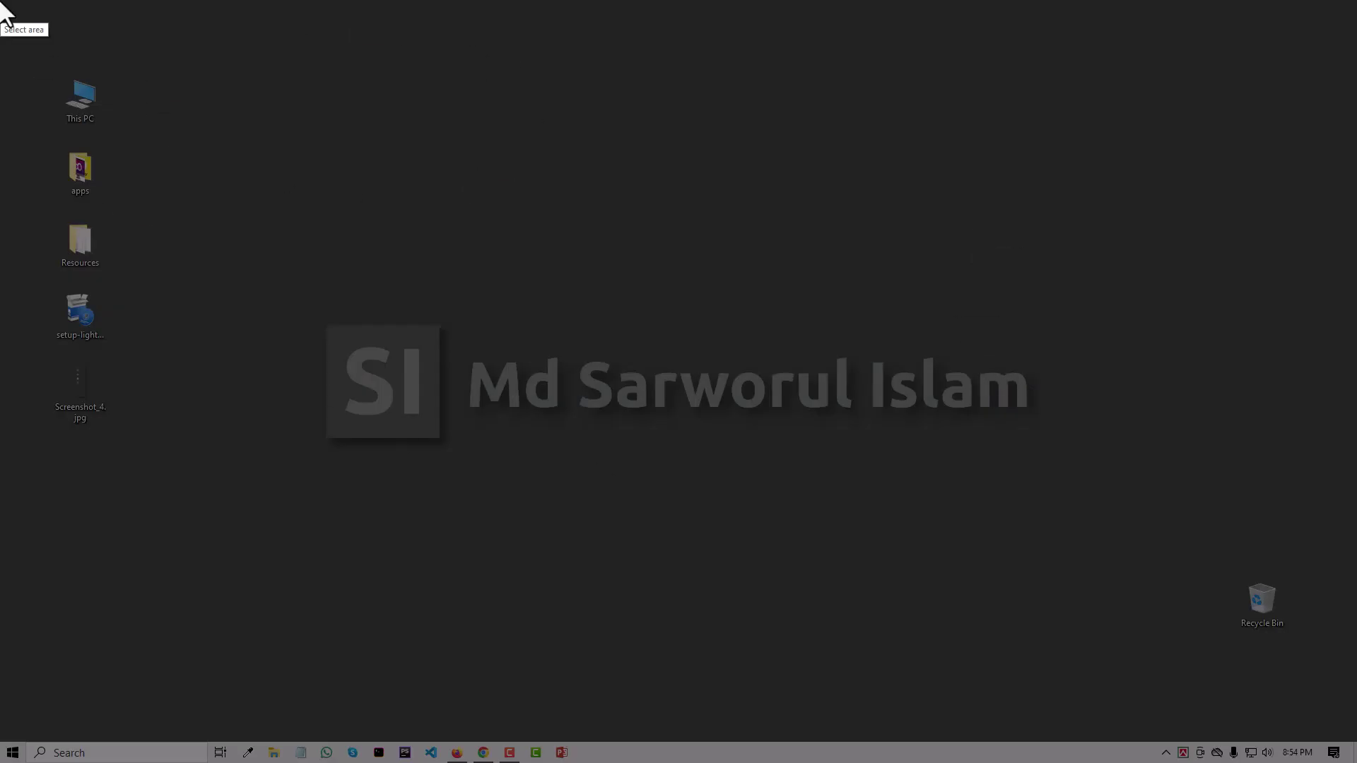
drag(1, 0, 1350, 758)
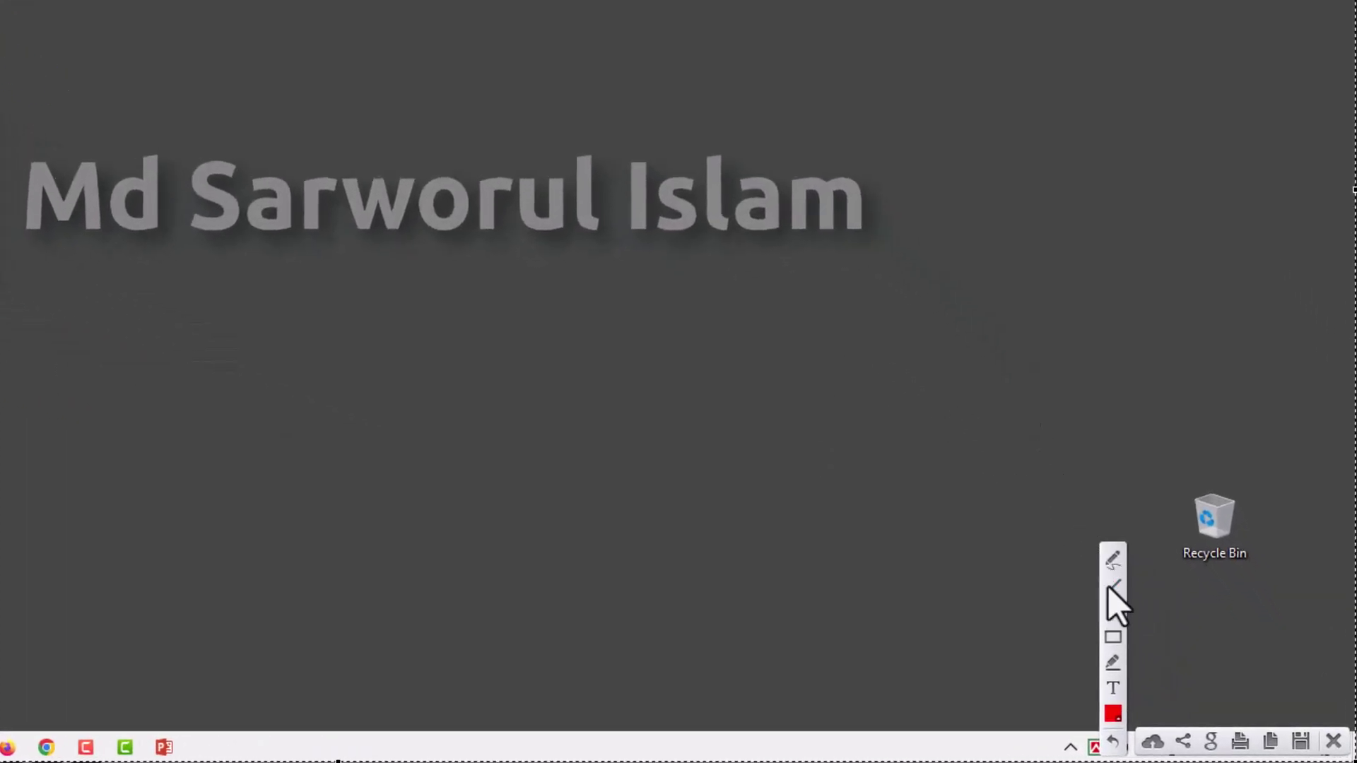
click(1114, 638)
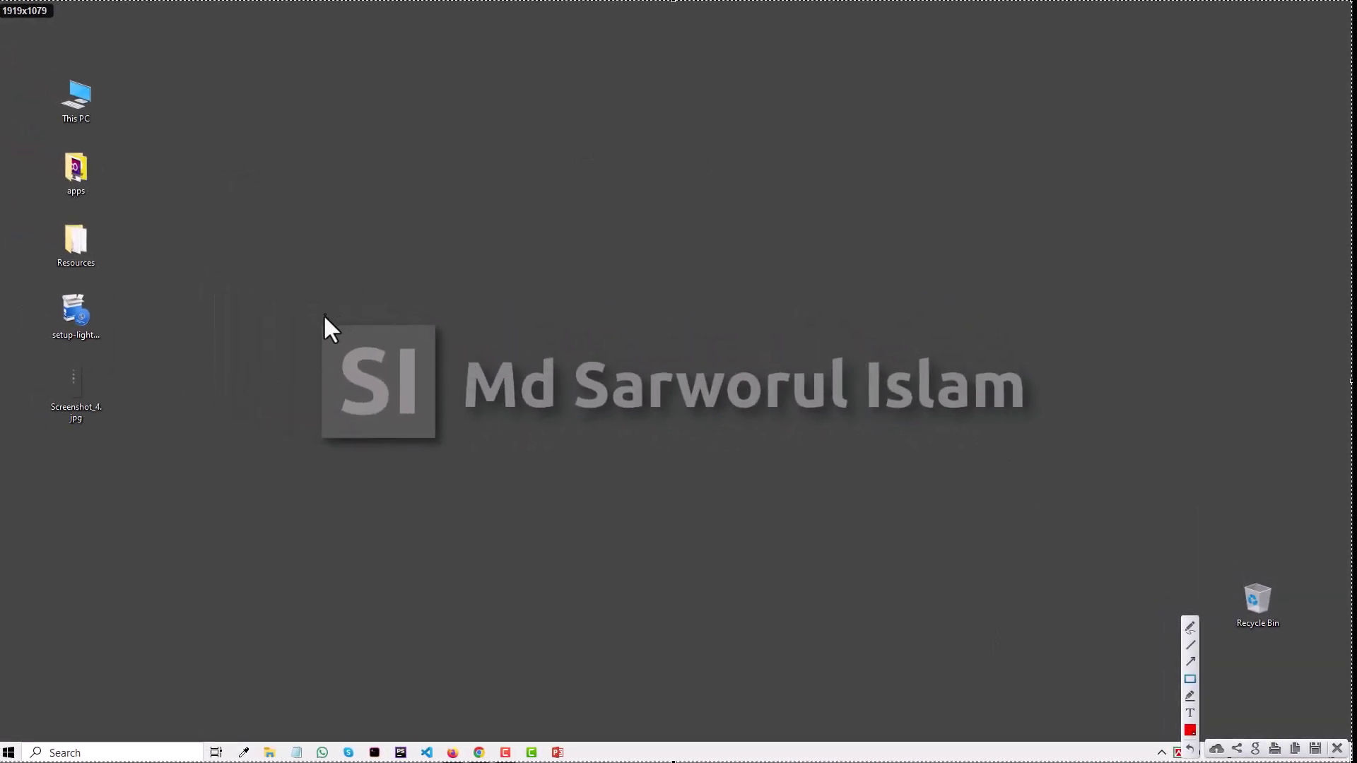
mouse_move(316, 318)
mouse_down()
mouse_move(354, 424)
mouse_move(438, 455)
mouse_up()
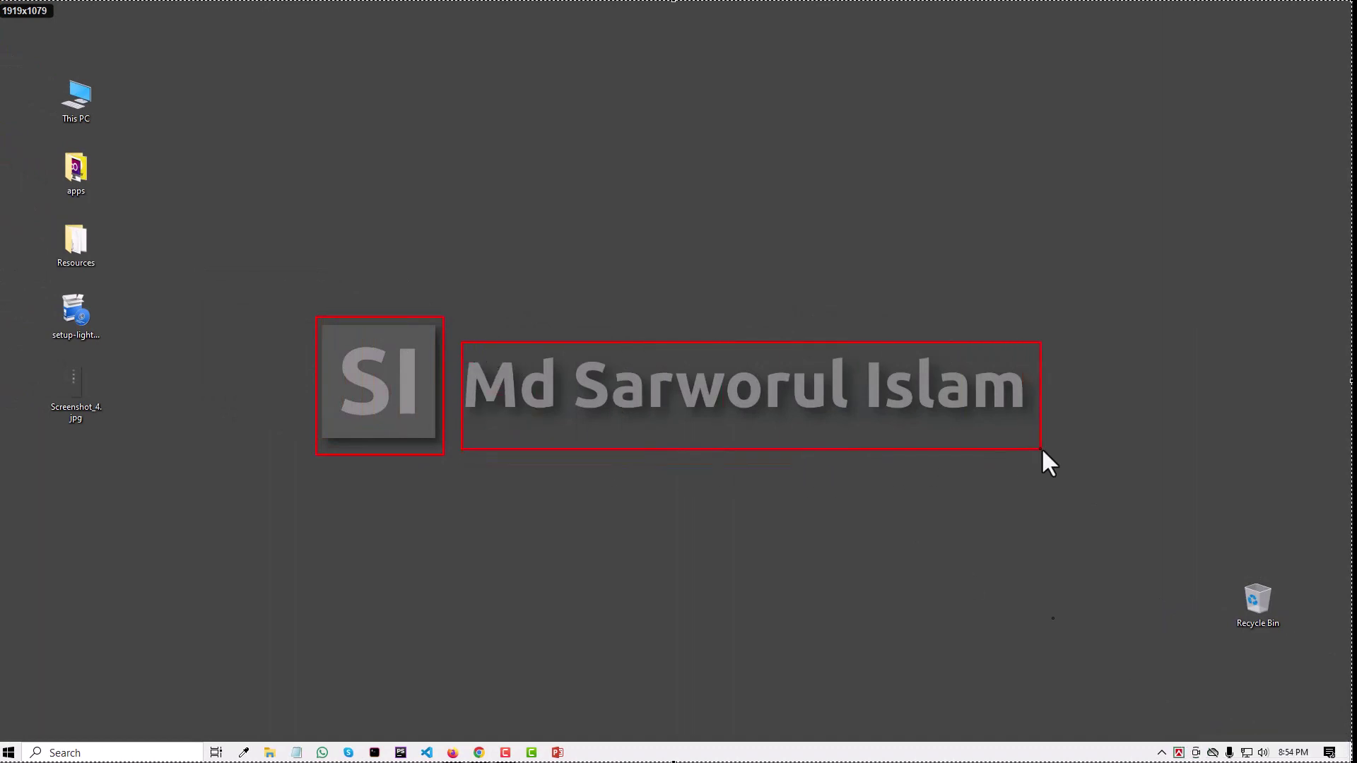
drag(1041, 447, 1045, 448)
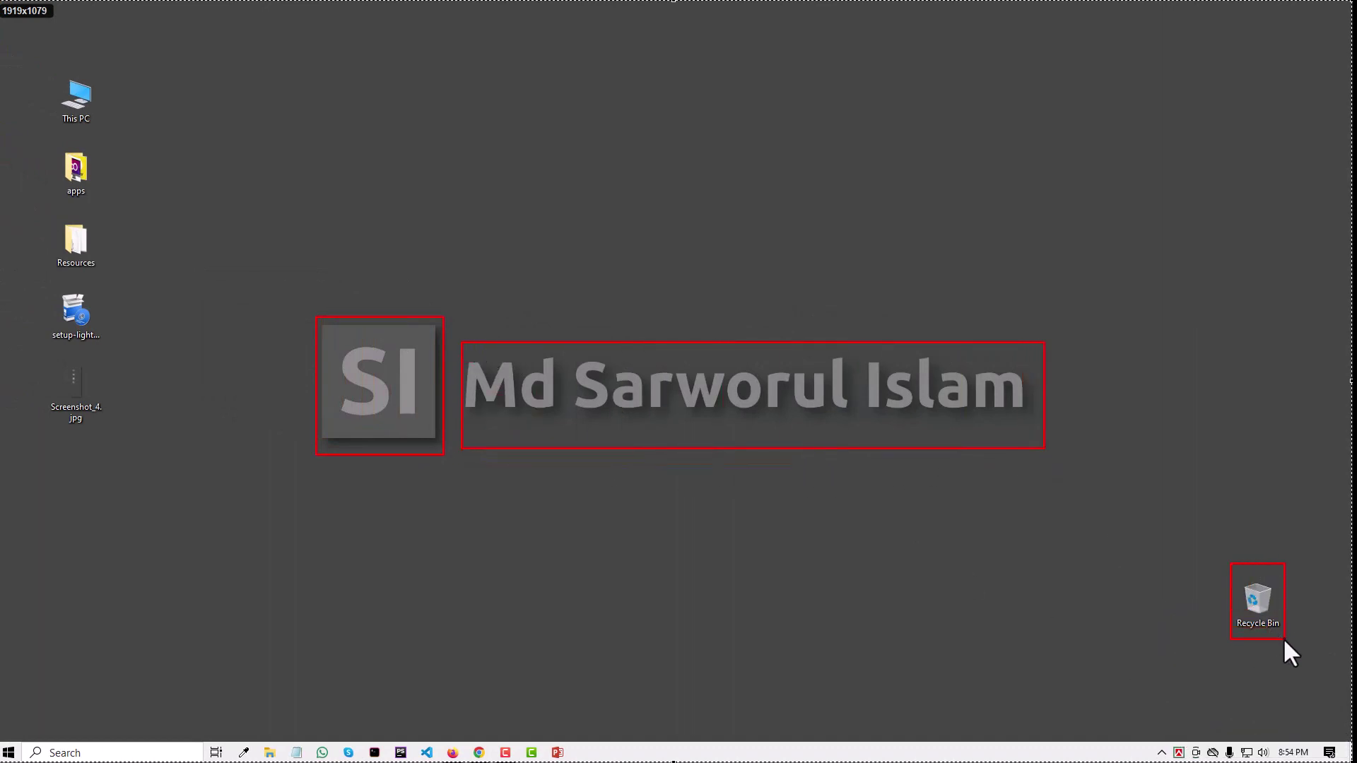
drag(1284, 640, 1287, 639)
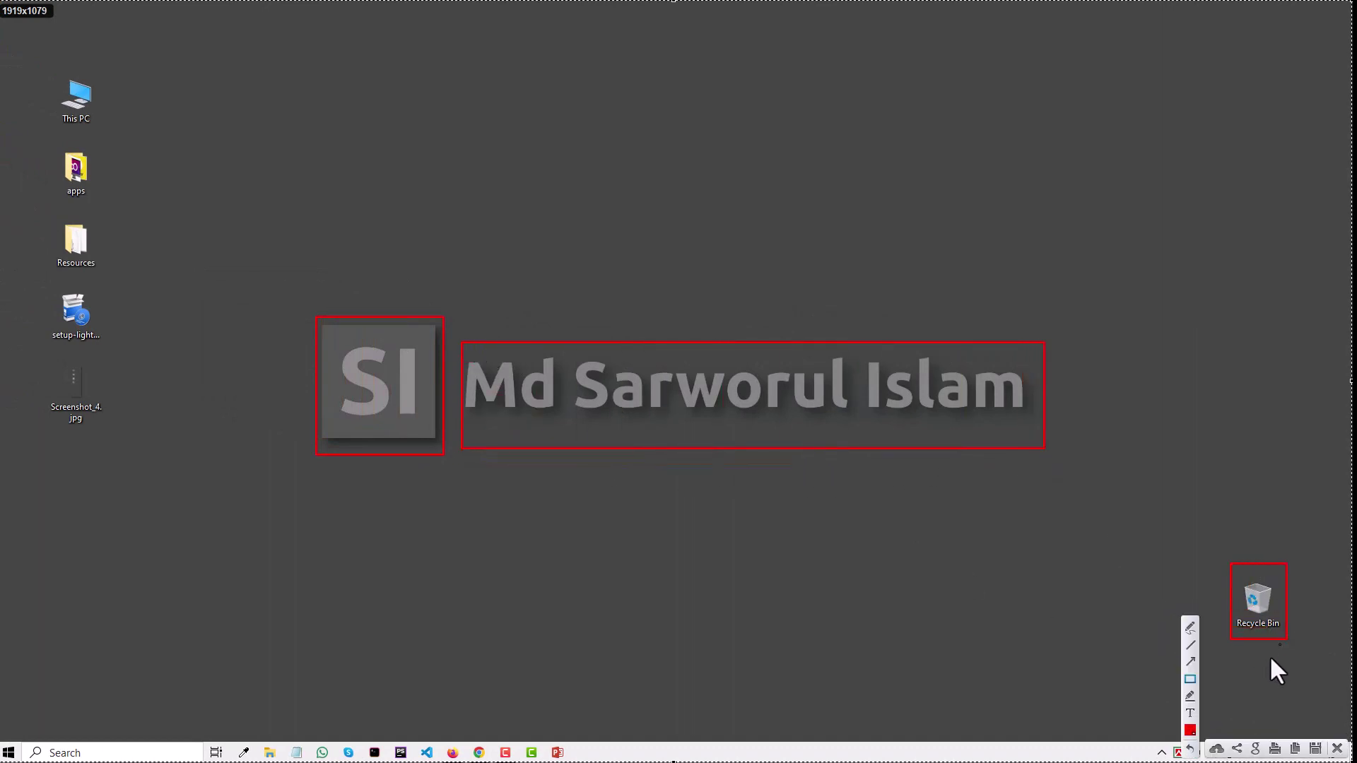
Draw two red arrows, one pointing up at the SI logo and one pointing down at the name lettering.
click(1191, 662)
drag(188, 588, 302, 484)
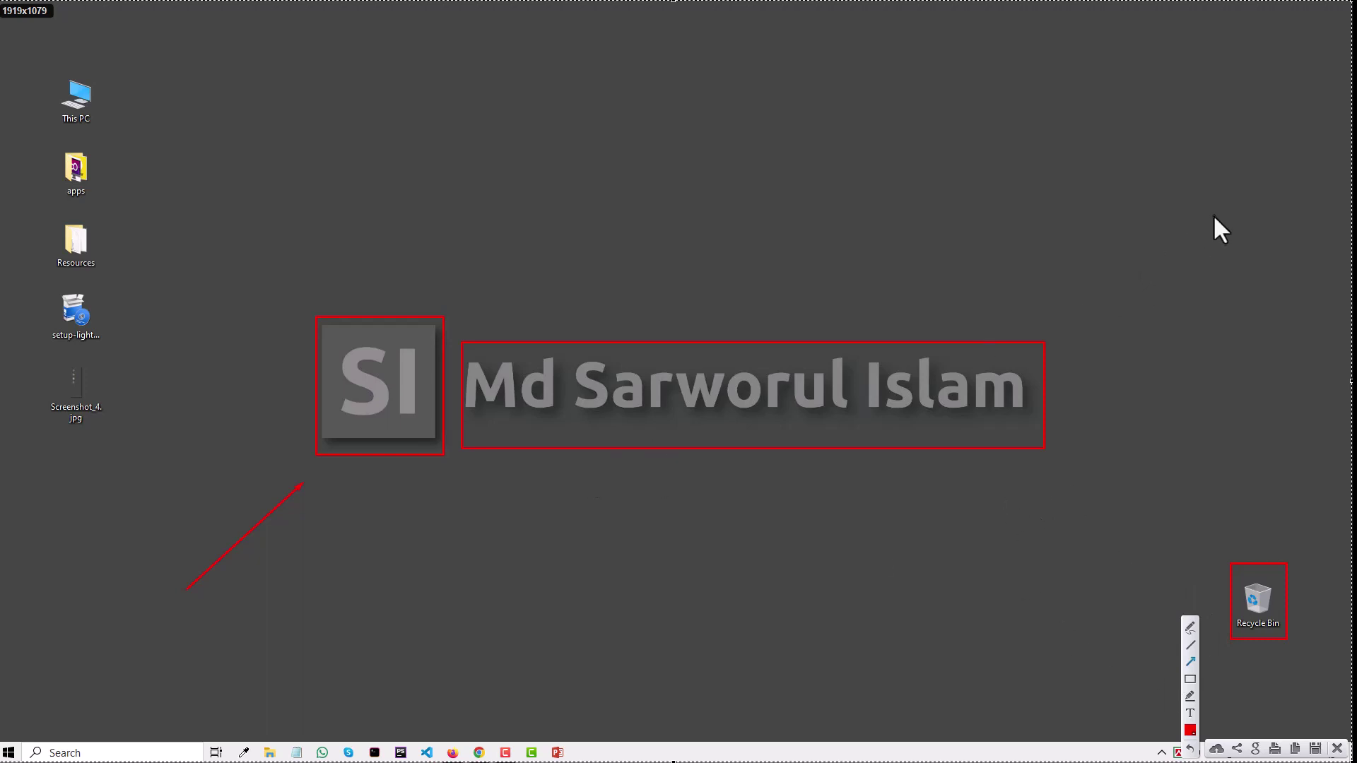
drag(1212, 216, 1060, 330)
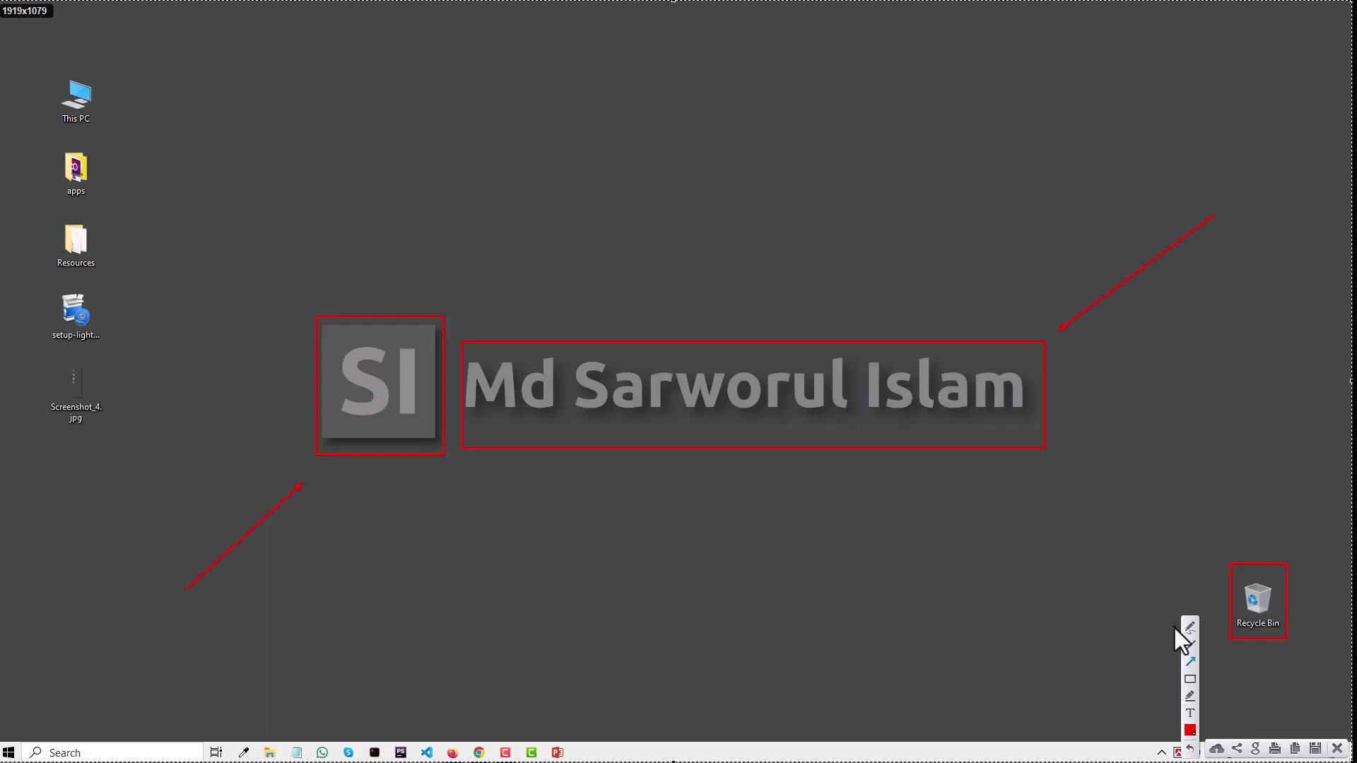
Draw two crossing red lines above the logo with the Line tool and undo both.
mouse_move(292, 210)
mouse_down()
mouse_move(891, 203)
mouse_move(585, 172)
mouse_up()
drag(807, 209, 807, 210)
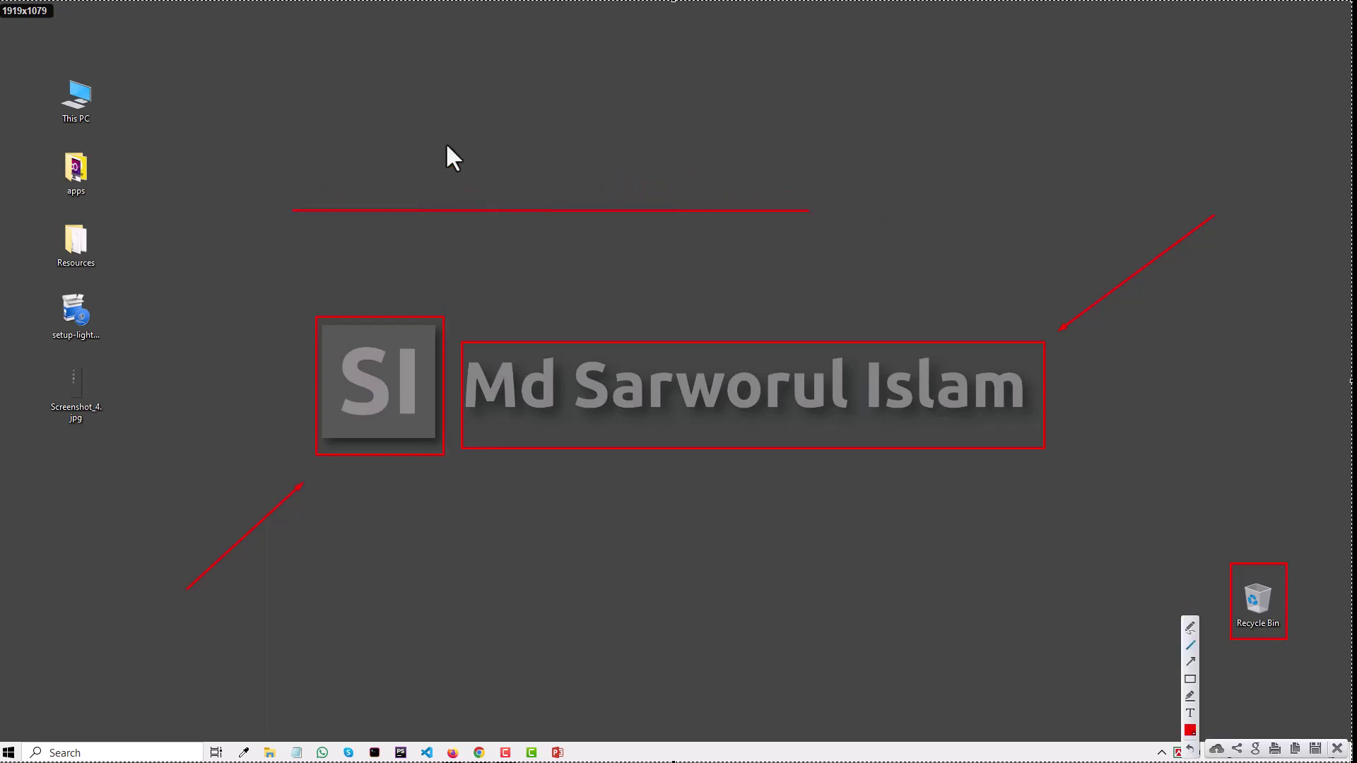
drag(496, 118, 505, 242)
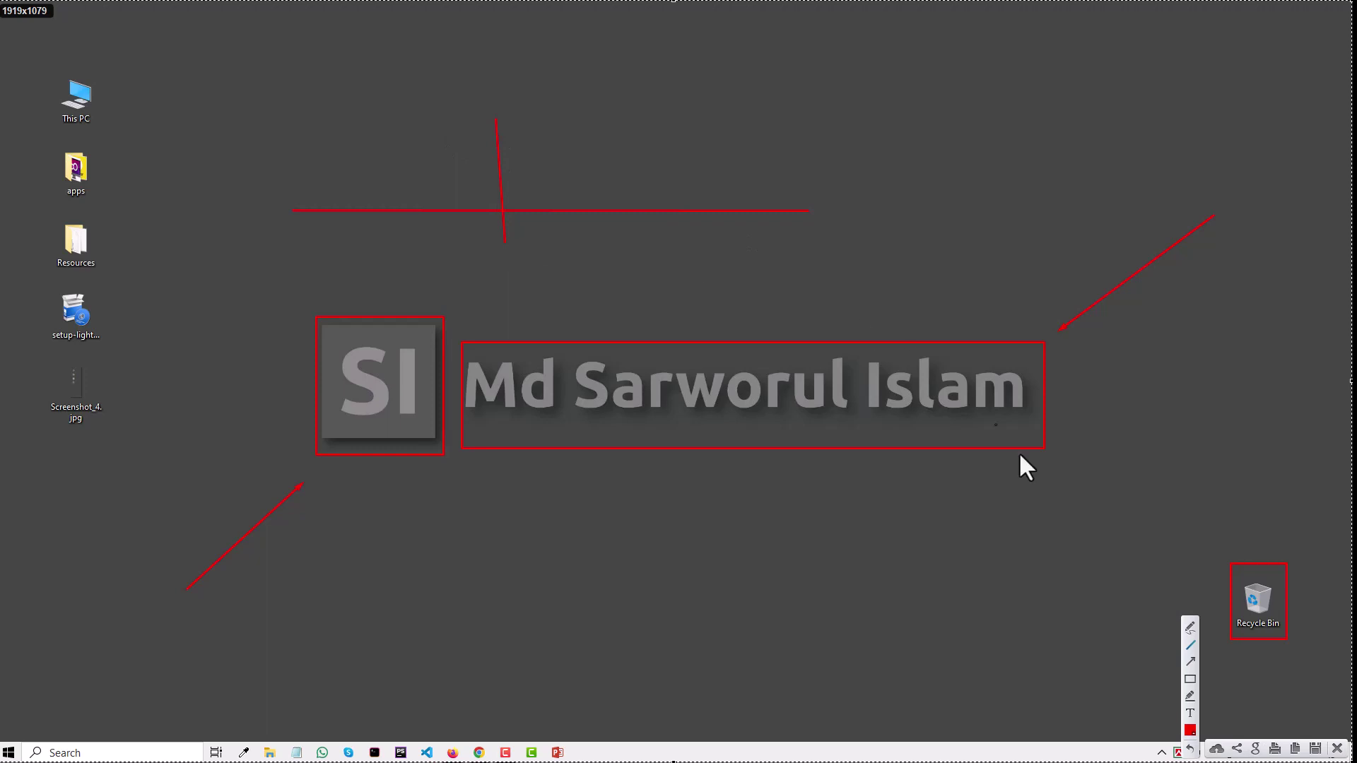
click(1191, 750)
click(1191, 749)
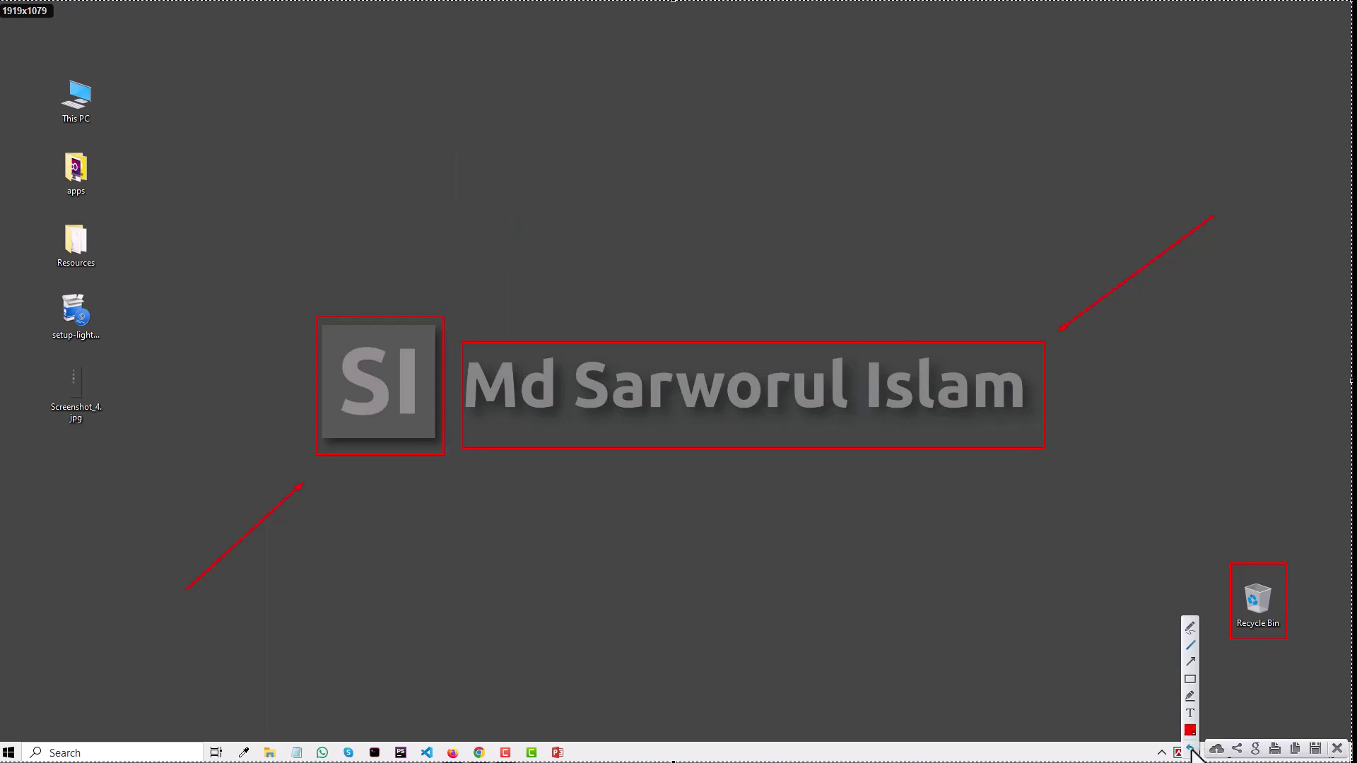
Add the annotation "Text" above the name lettering and set its color to bright green.
click(1190, 713)
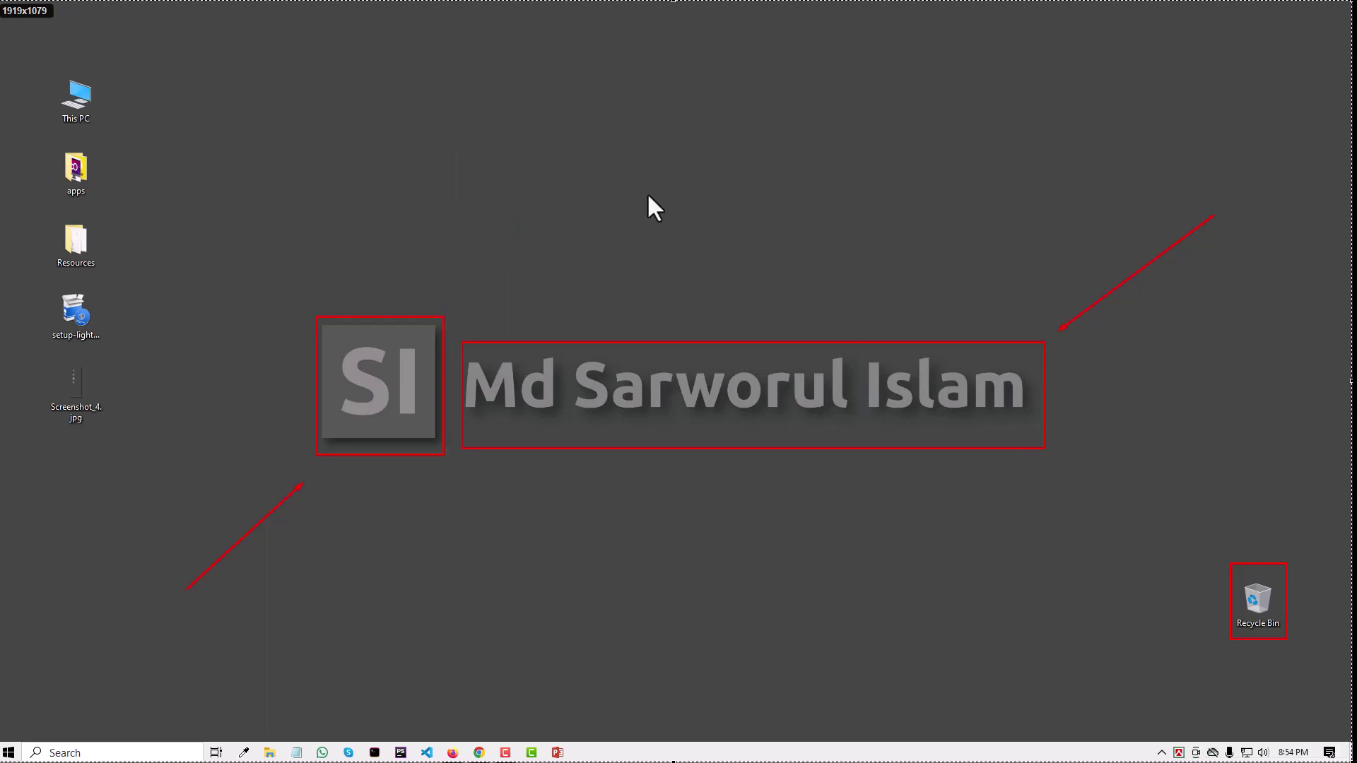
click(649, 196)
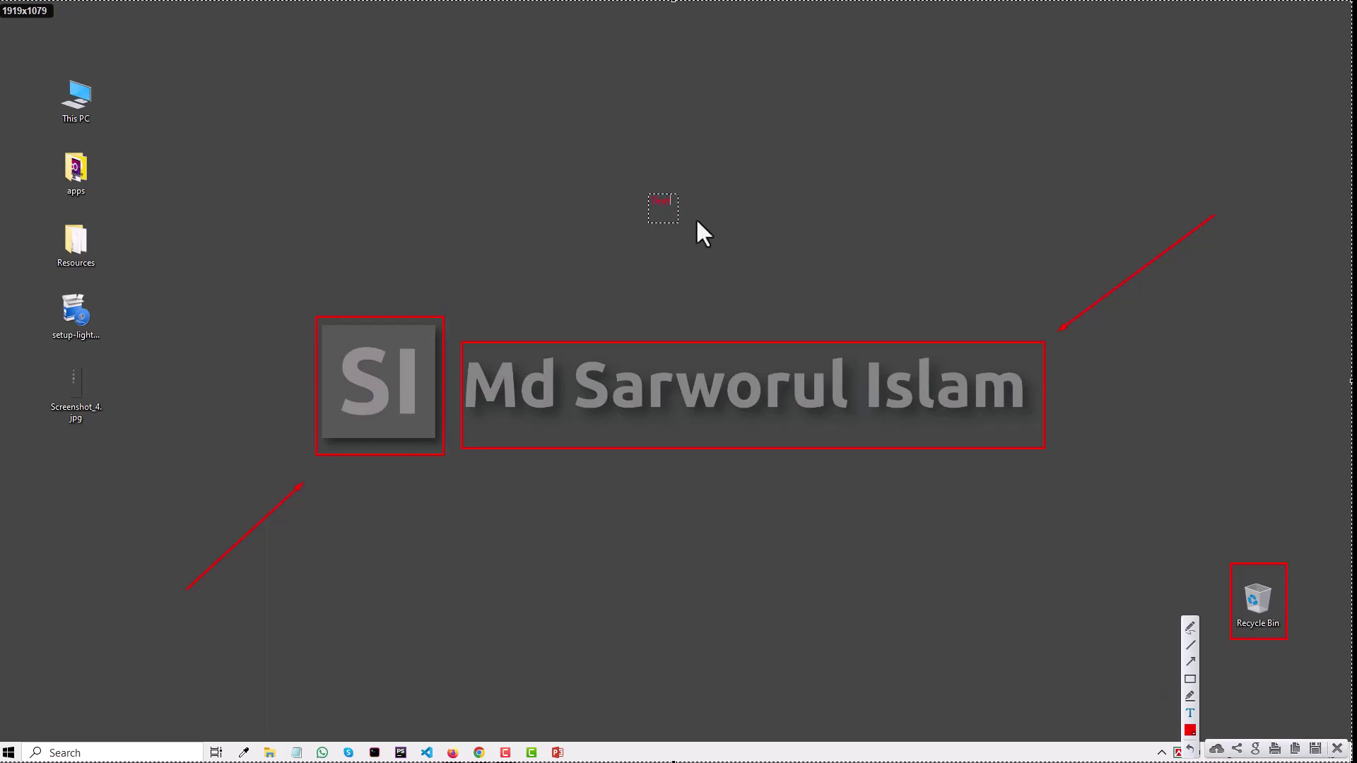
click(1190, 730)
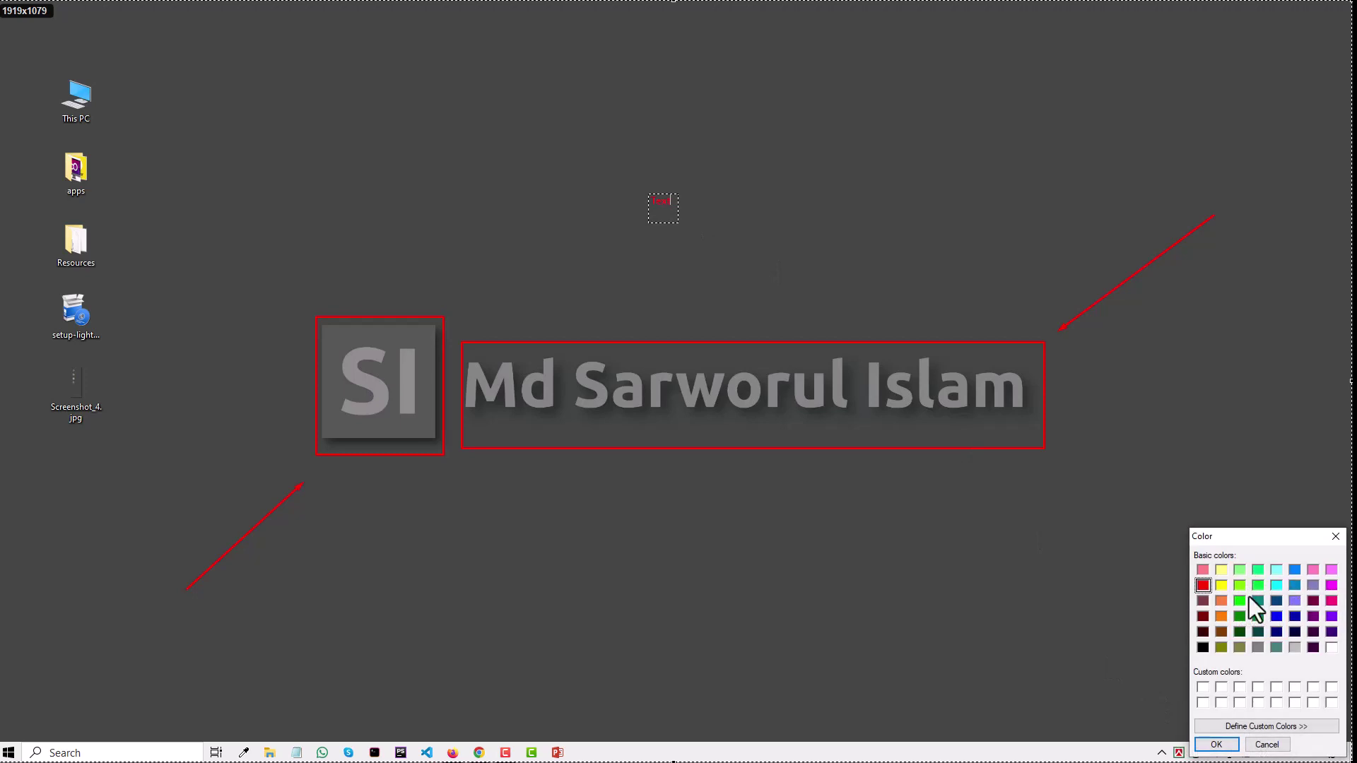
click(1240, 601)
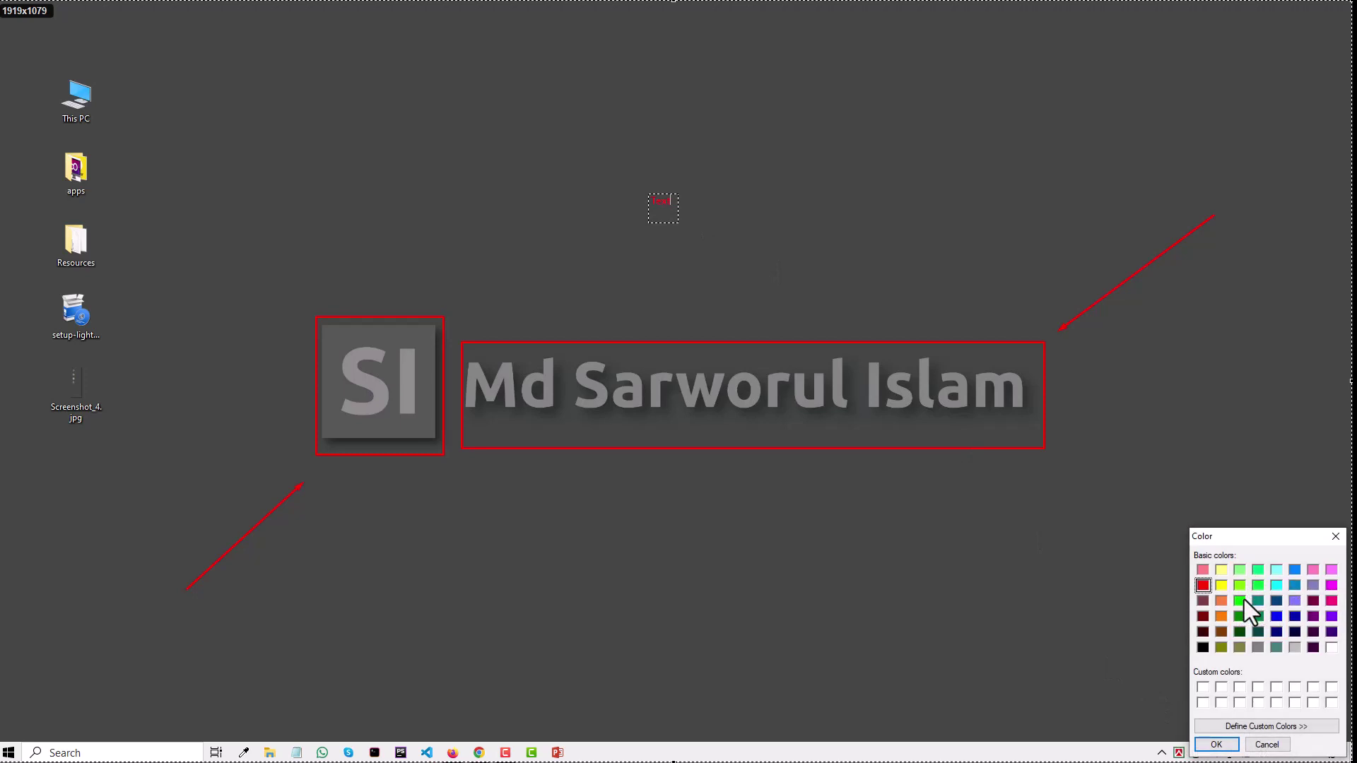
click(1211, 745)
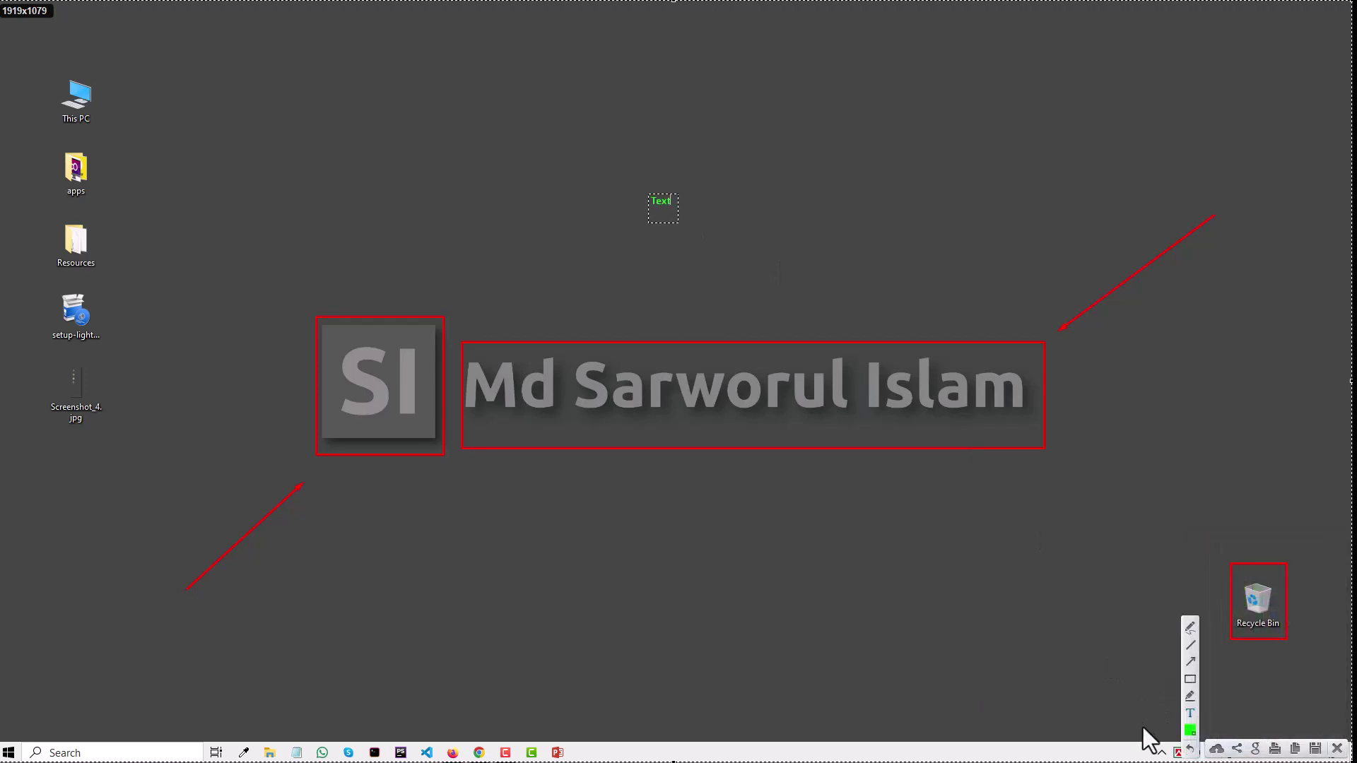
Sketch a trial green pencil line above the text, undo it, and circle the This PC icon in green.
click(1190, 627)
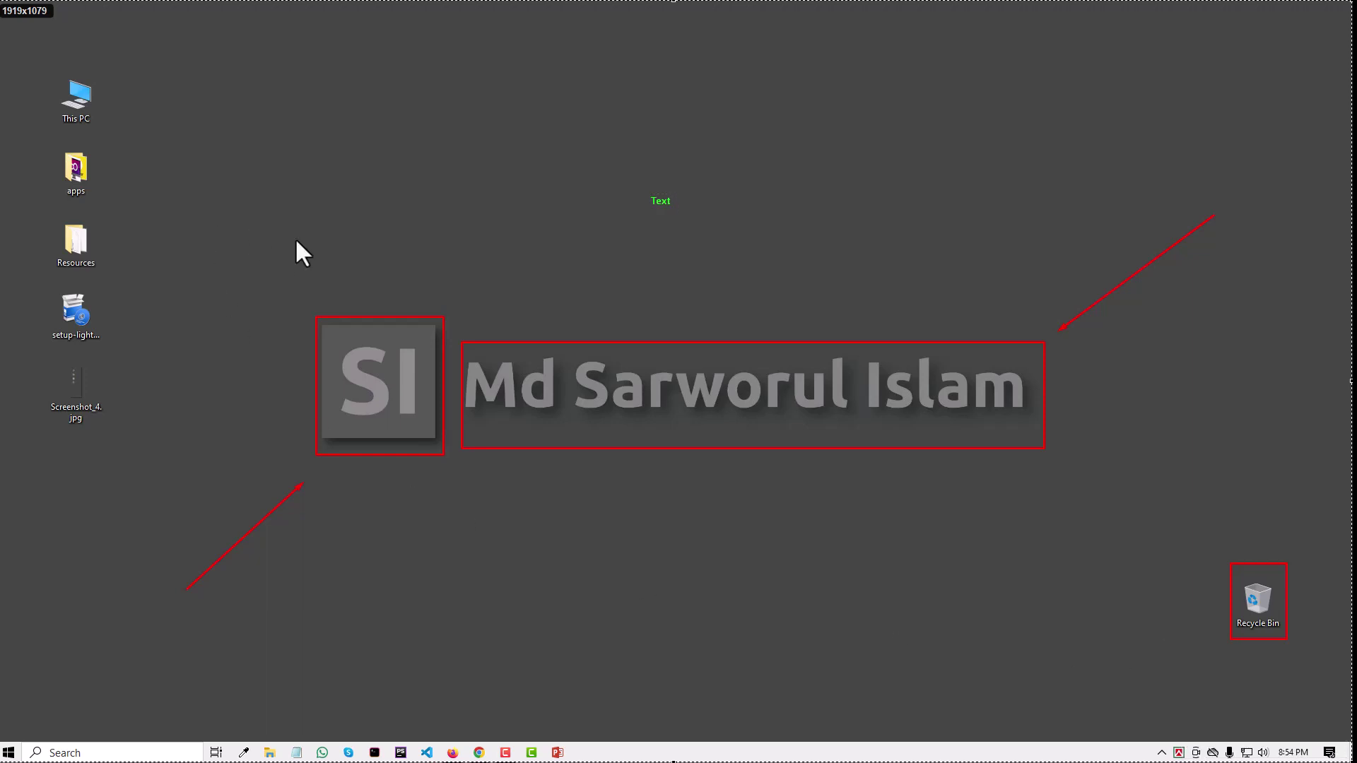
drag(296, 247, 374, 140)
mouse_move(484, 167)
mouse_down()
mouse_move(738, 190)
mouse_move(938, 140)
mouse_up()
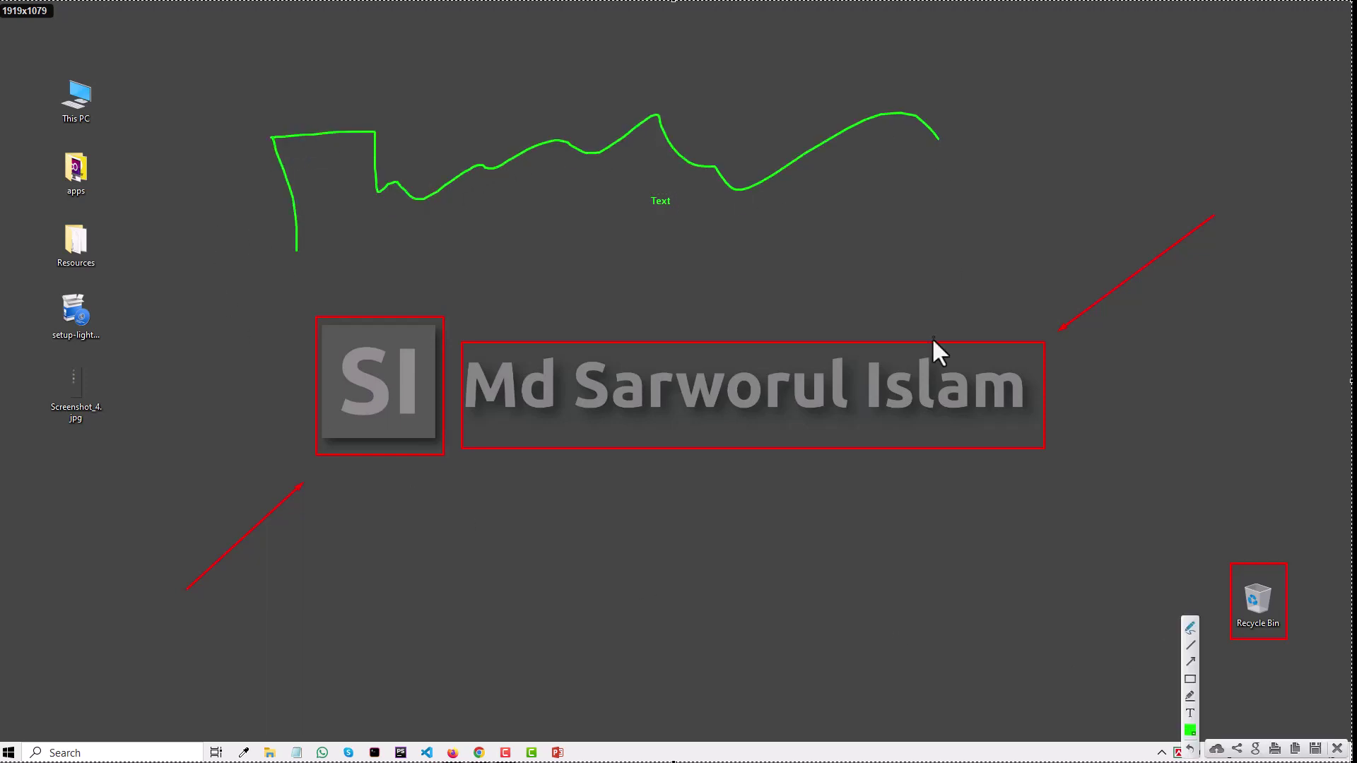
click(1190, 749)
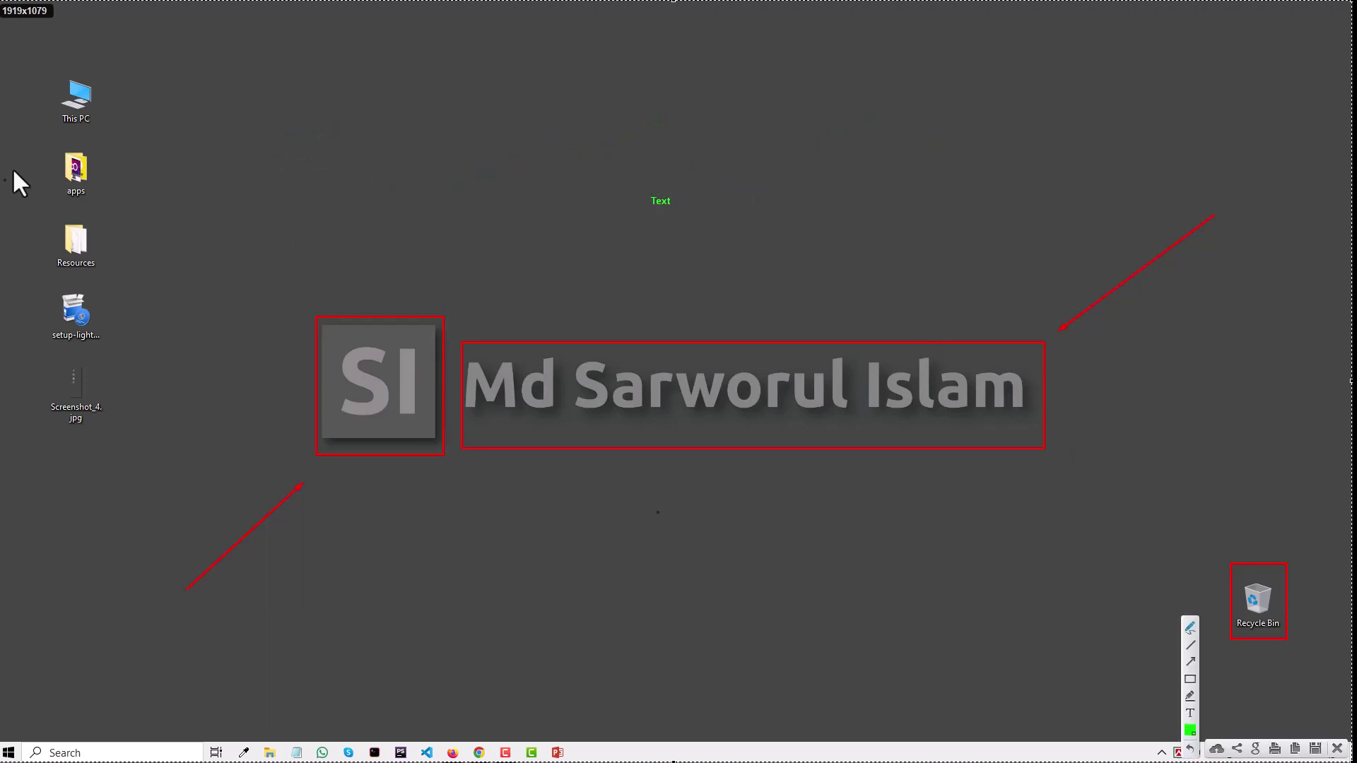
mouse_move(55, 80)
mouse_down()
mouse_move(72, 74)
mouse_move(49, 82)
mouse_up()
Draw yellow marker strokes across the desktop and over the name lettering and undo both.
click(1193, 698)
mouse_move(84, 154)
mouse_down()
mouse_move(110, 448)
mouse_move(534, 212)
mouse_move(1076, 188)
mouse_move(636, 243)
mouse_up()
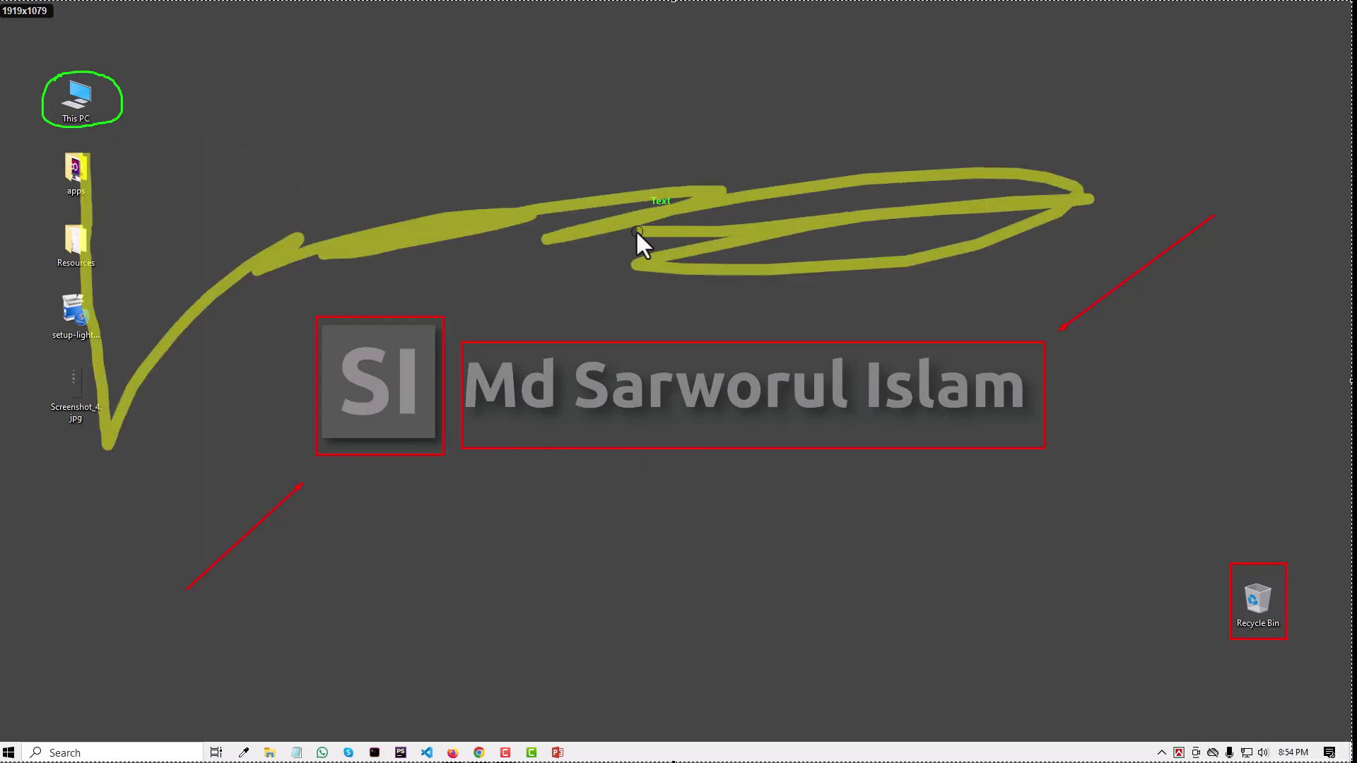
mouse_move(509, 396)
mouse_down()
mouse_move(488, 400)
mouse_move(872, 364)
mouse_up()
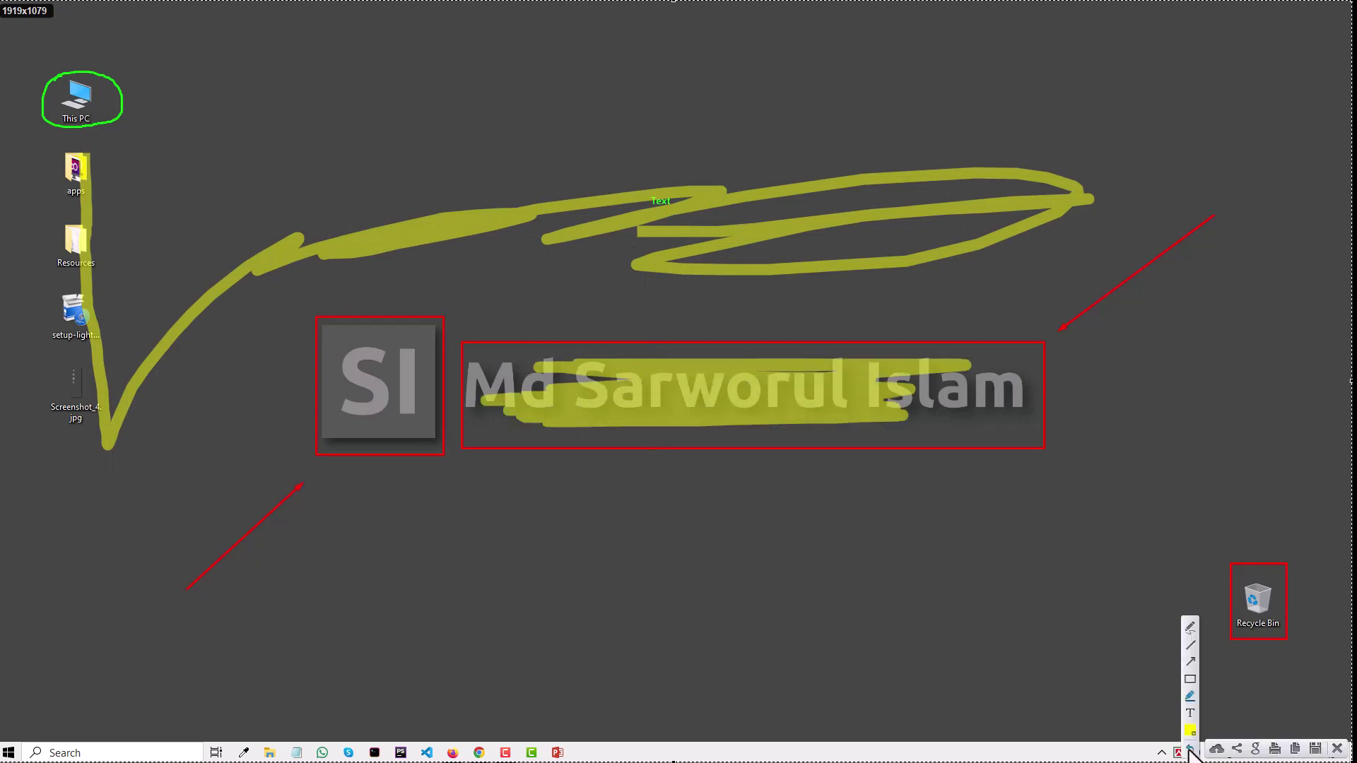
click(1190, 749)
click(1191, 749)
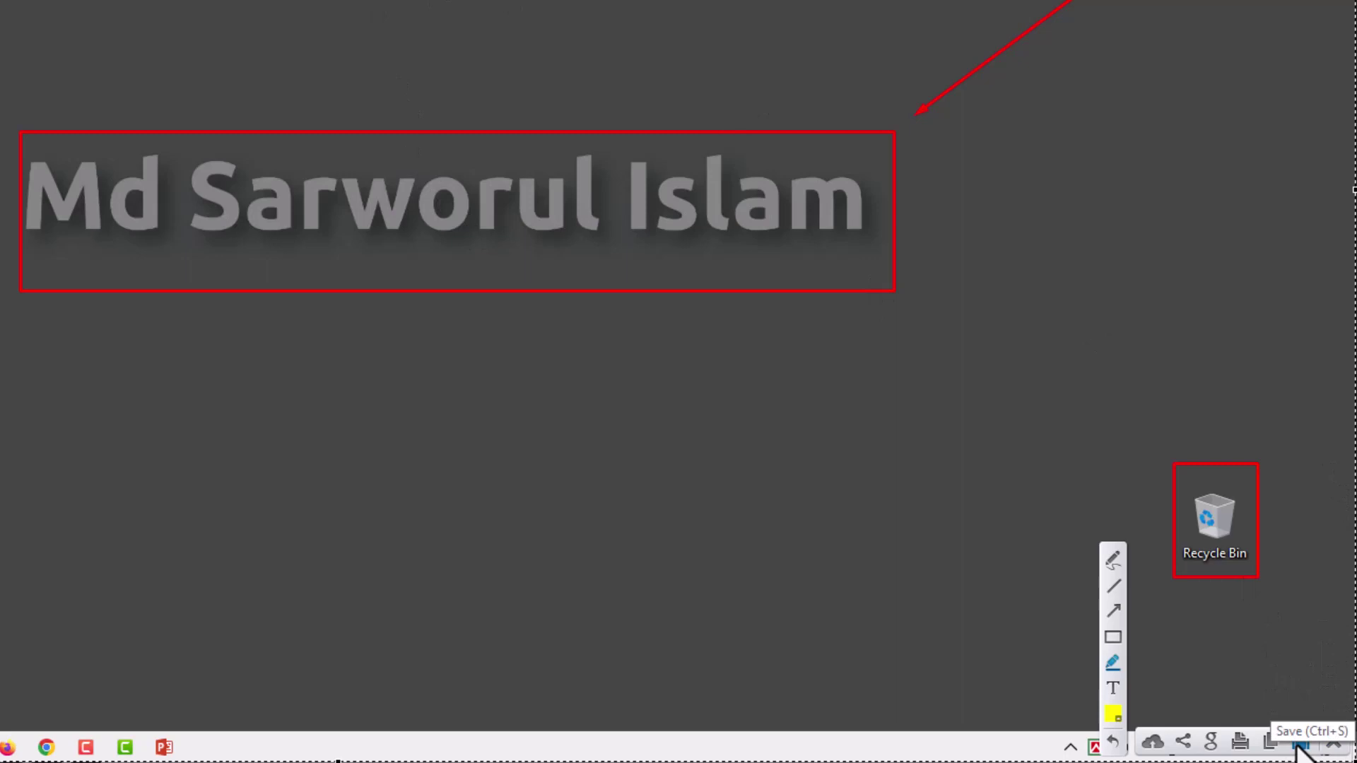
Save the annotated full-screen capture to the Desktop as the JPEG Screenshot_1.jpg.
click(1299, 743)
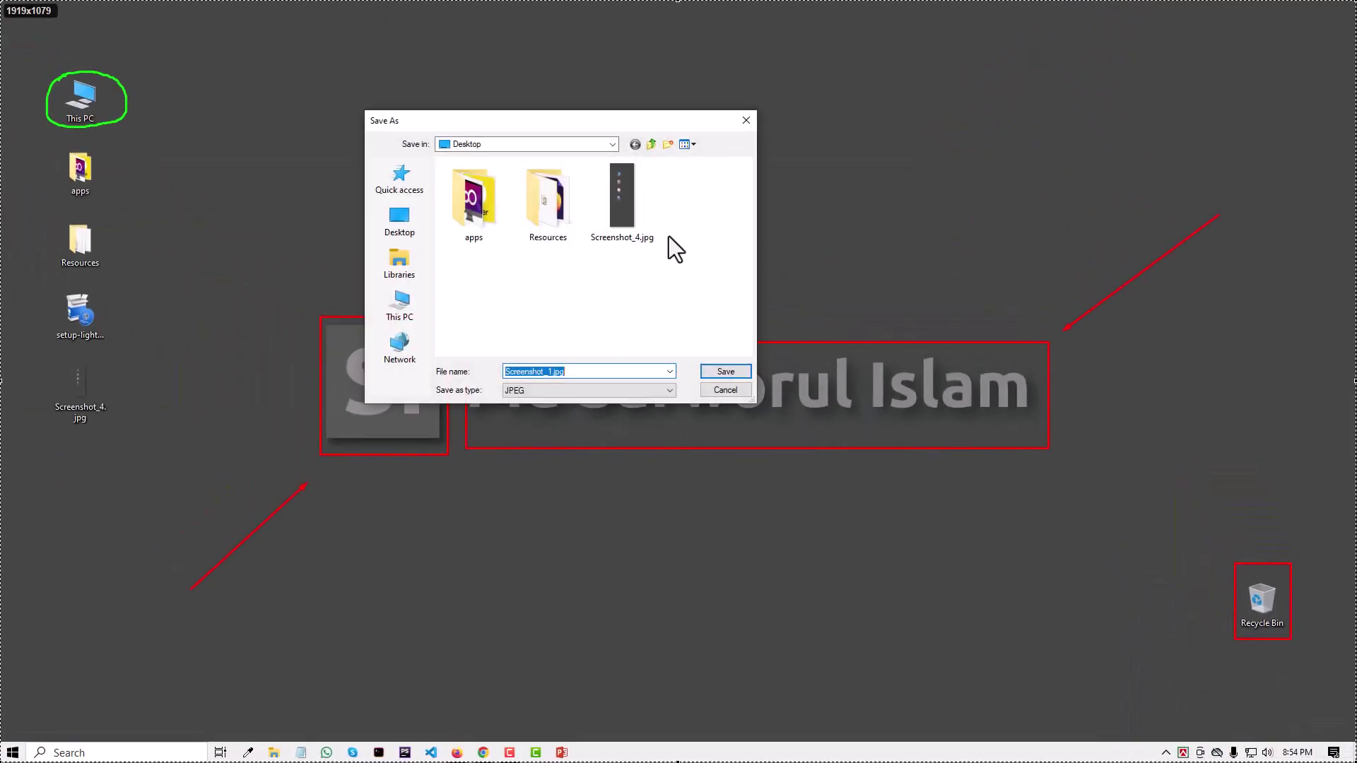
click(398, 221)
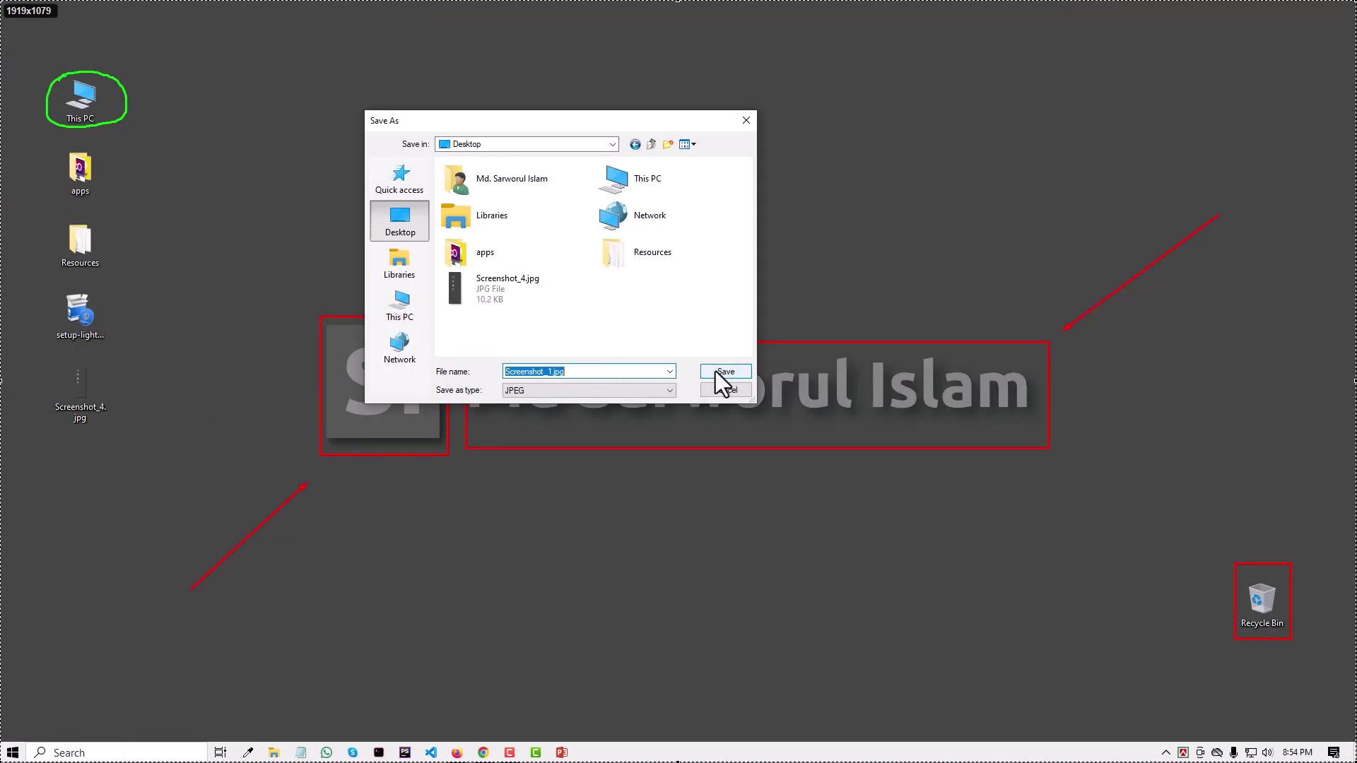
click(725, 372)
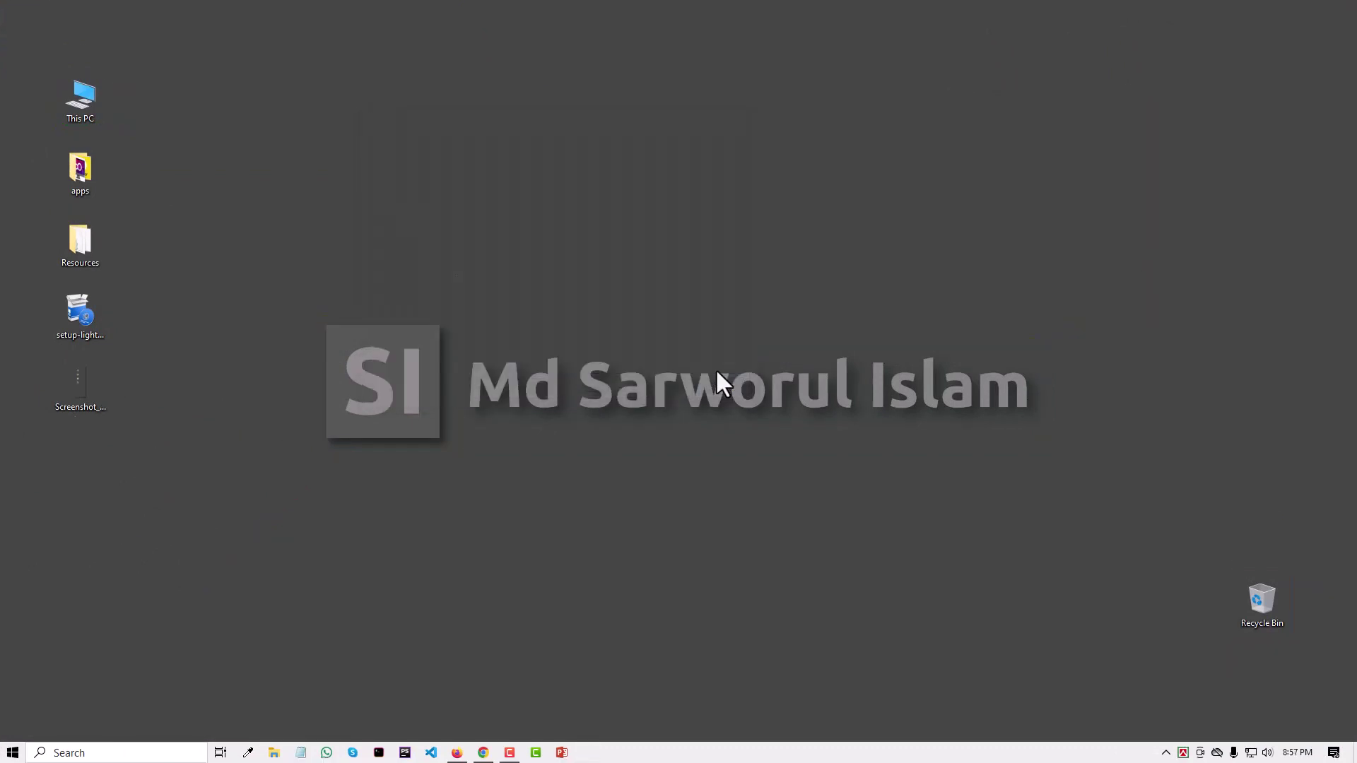
Move Screenshot_1.jpg below the earlier screenshot on the desktop and open it to inspect the annotations up close.
drag(41, 31, 136, 48)
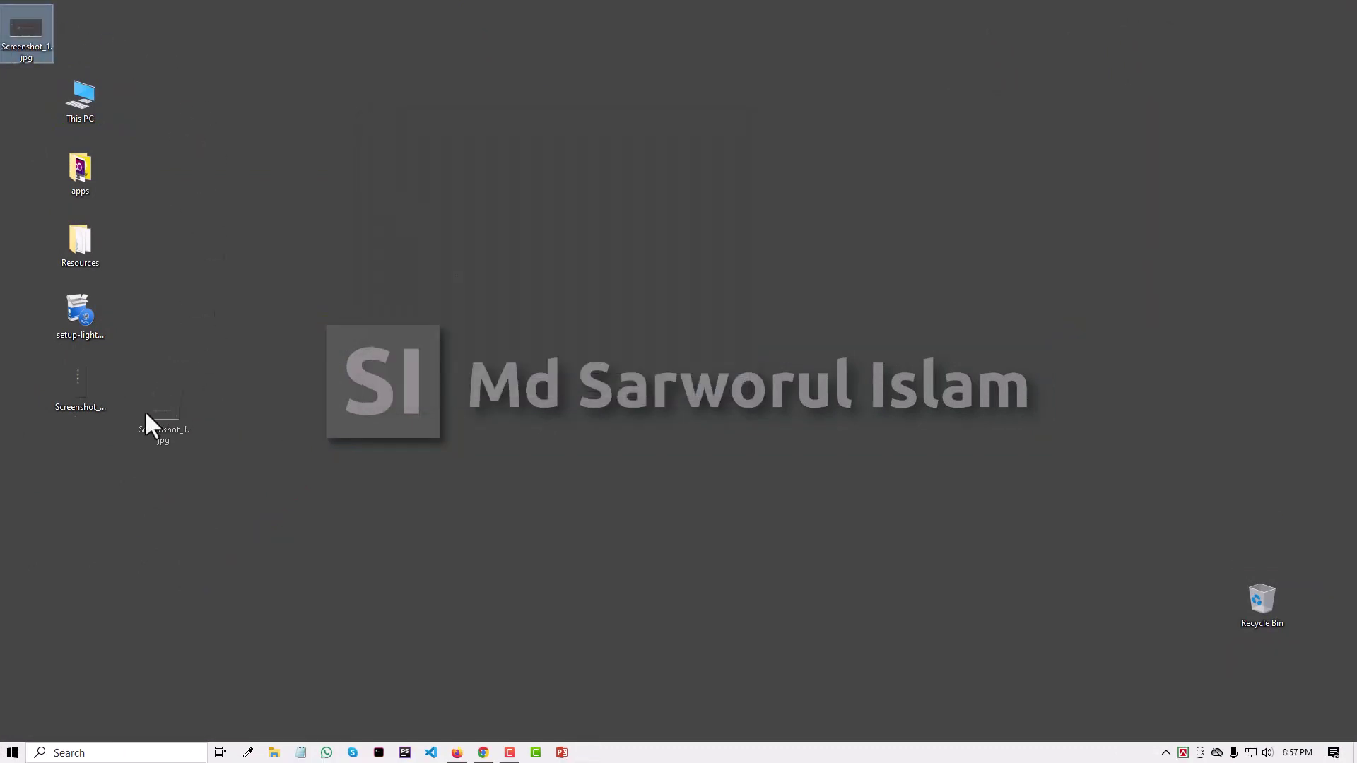
drag(145, 413, 100, 424)
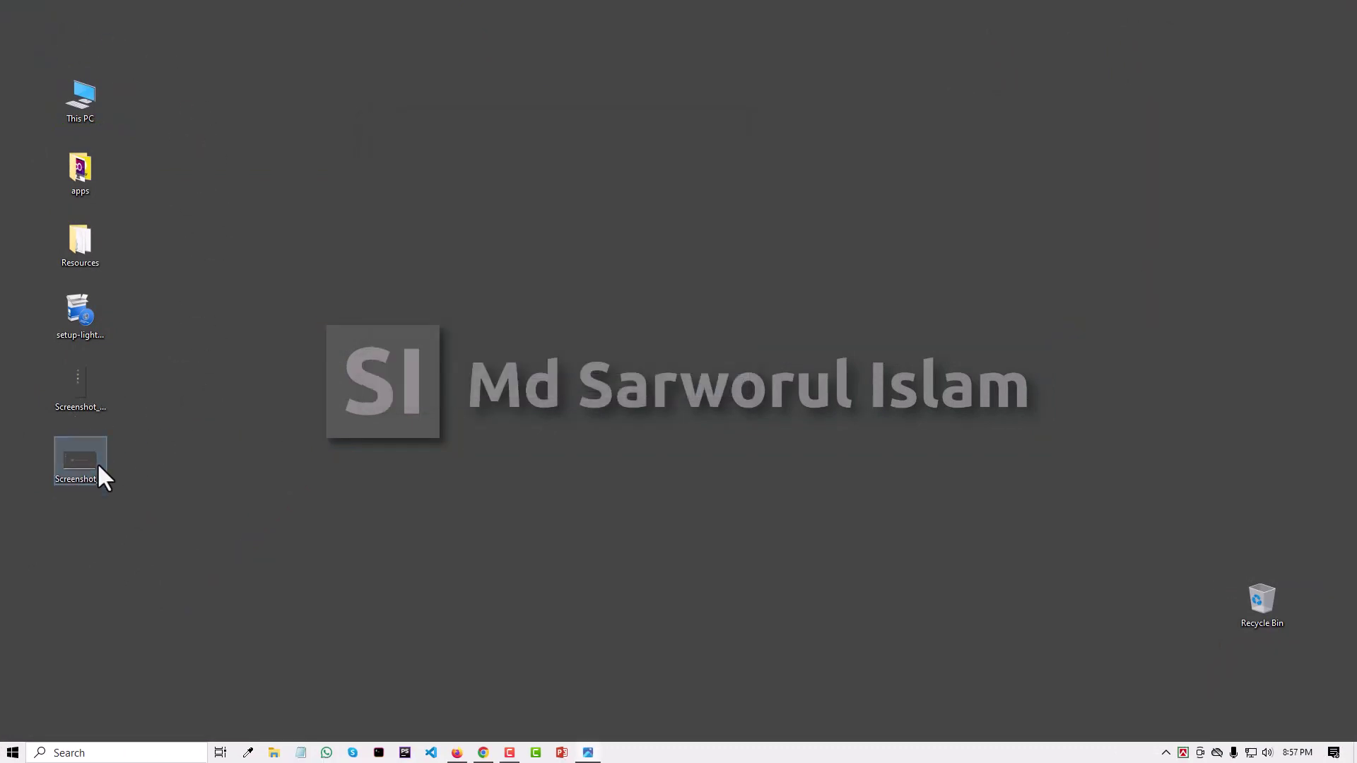
double_click(100, 467)
scroll(762, 417, up, 3)
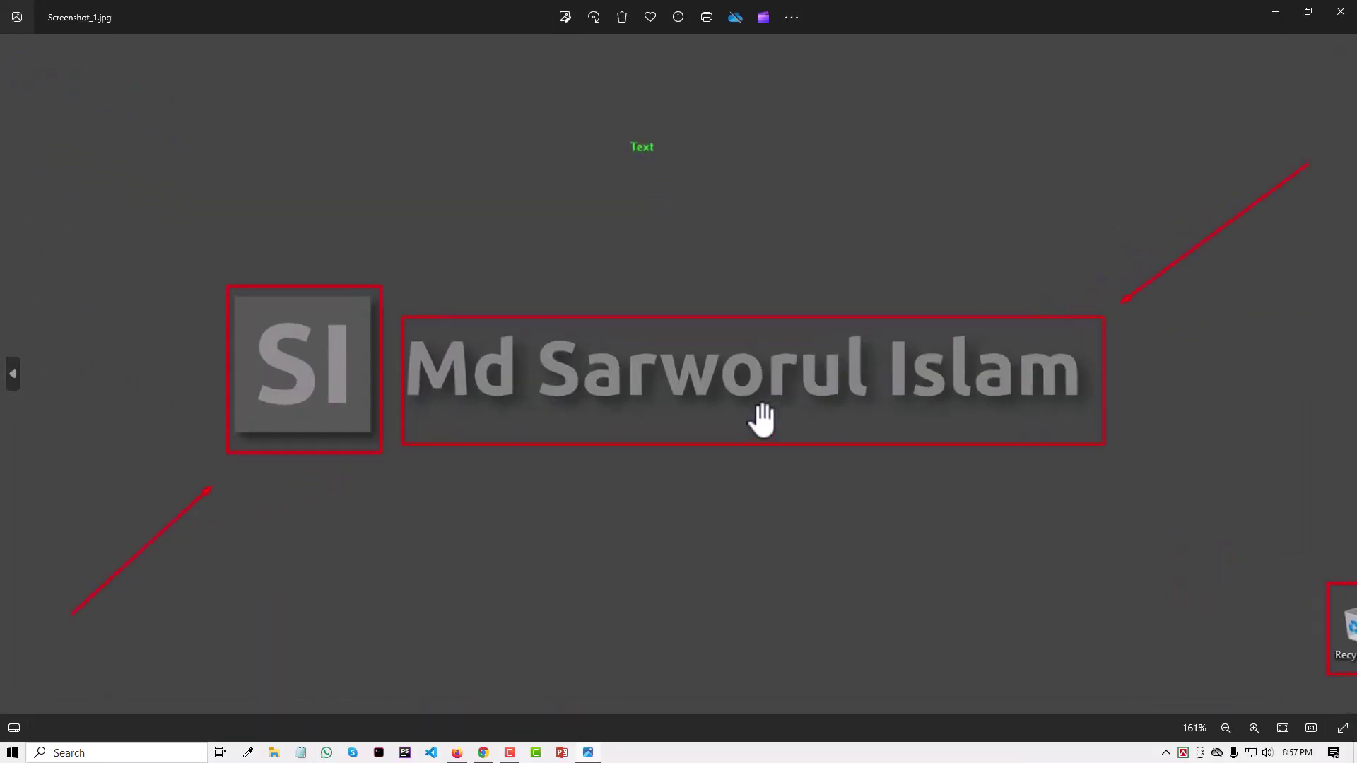
View the whole annotated capture in Screenshot_1.jpg and close the image.
scroll(762, 417, down, 3)
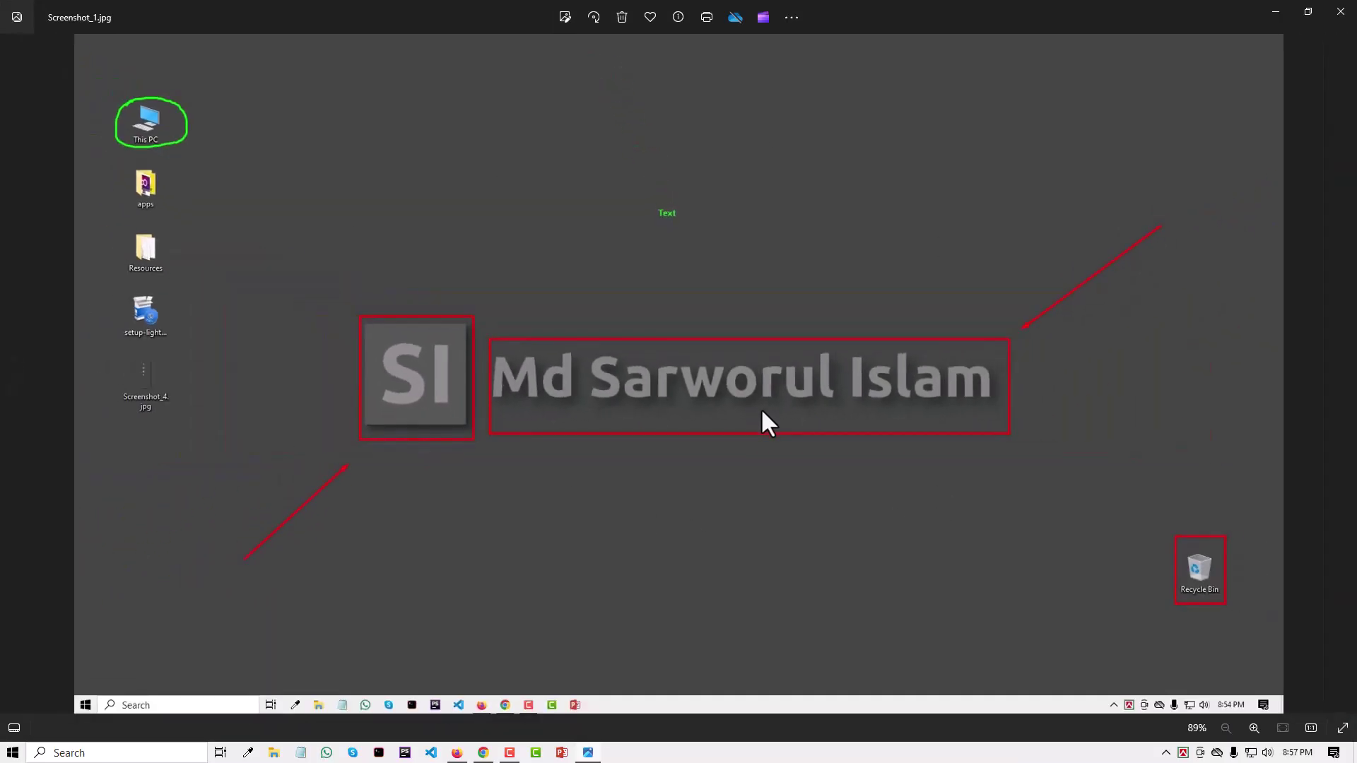
click(1341, 12)
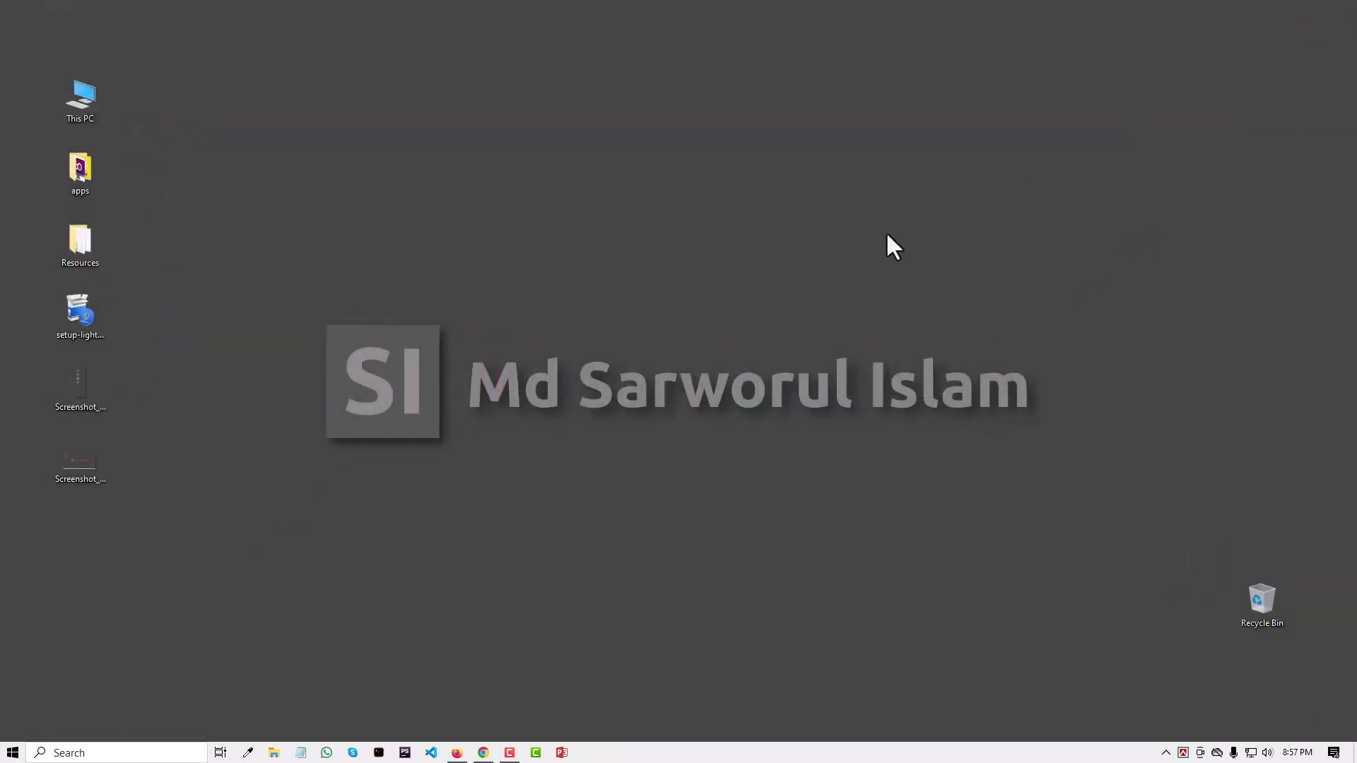
drag(312, 292, 1034, 502)
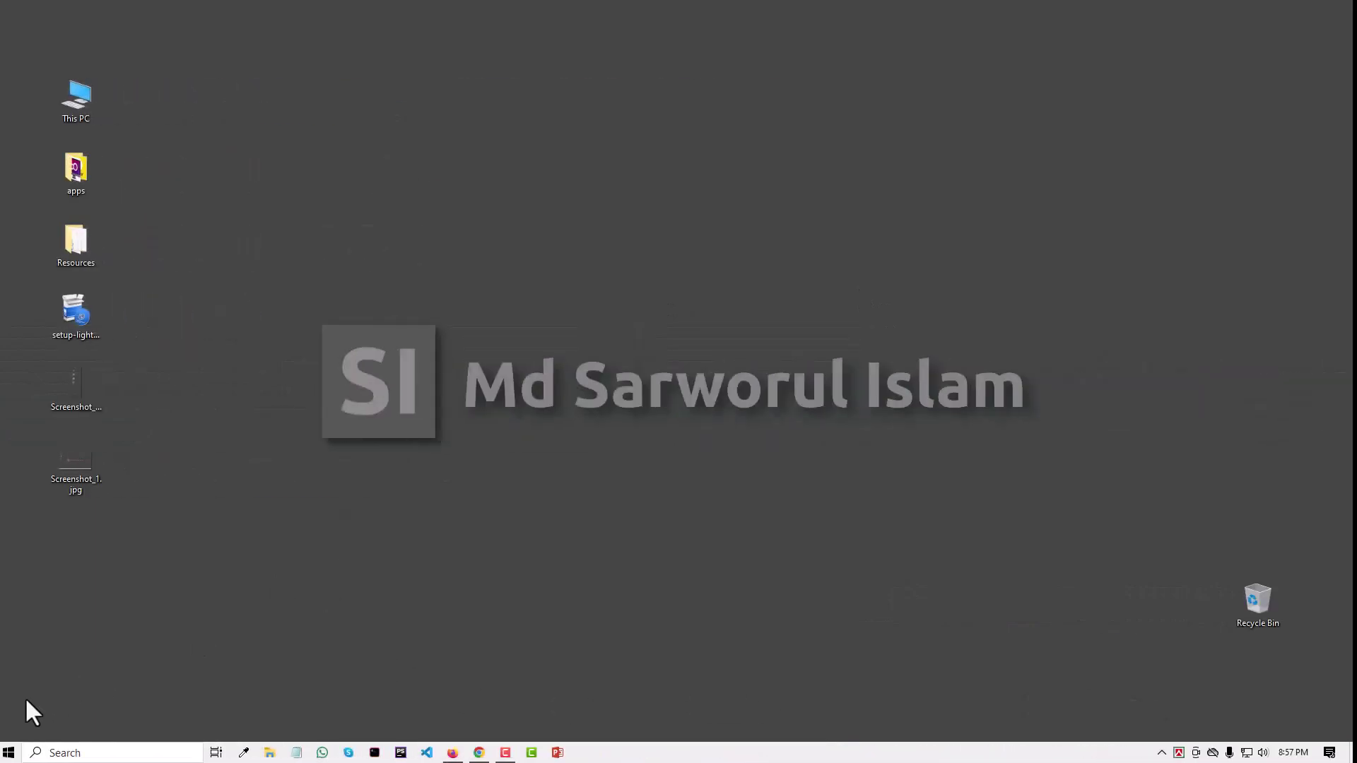
Open the Apps & features list in Windows Settings.
click(5, 755)
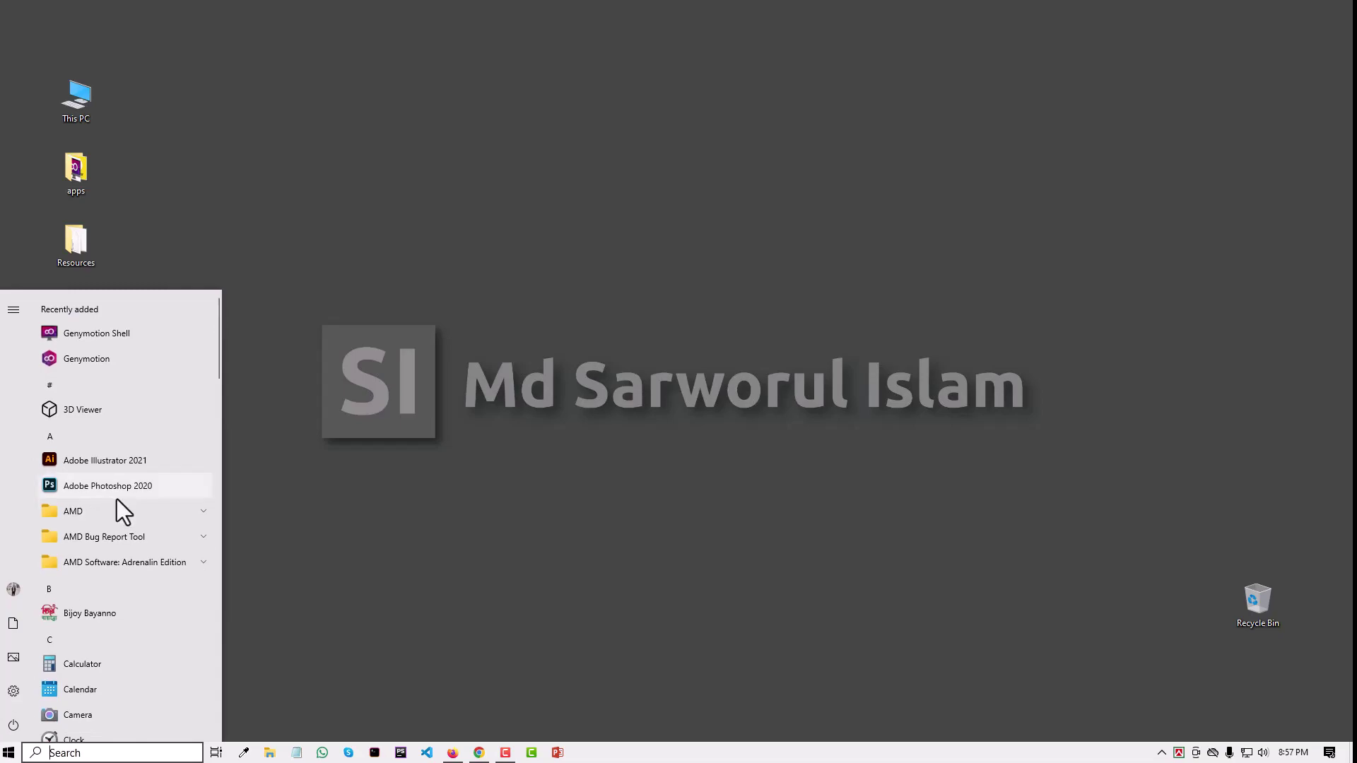
click(14, 691)
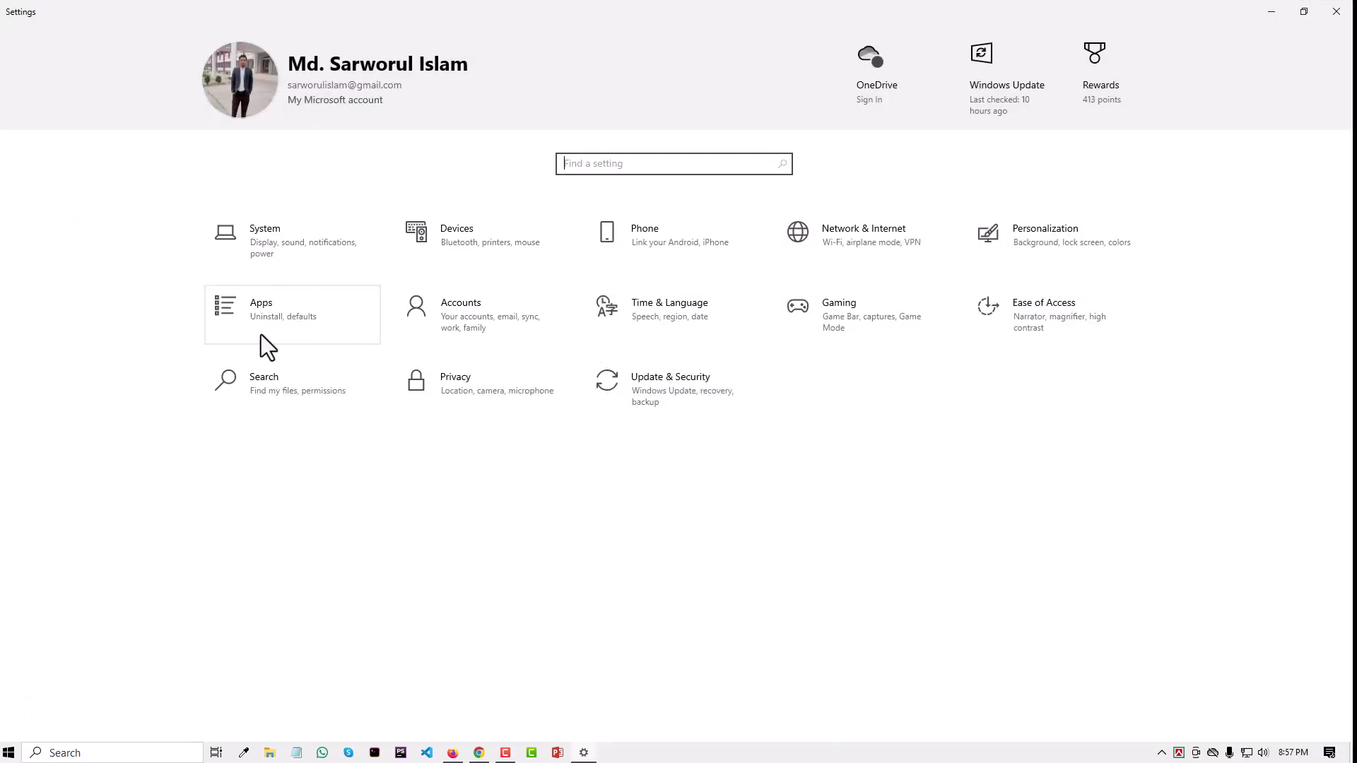
click(277, 319)
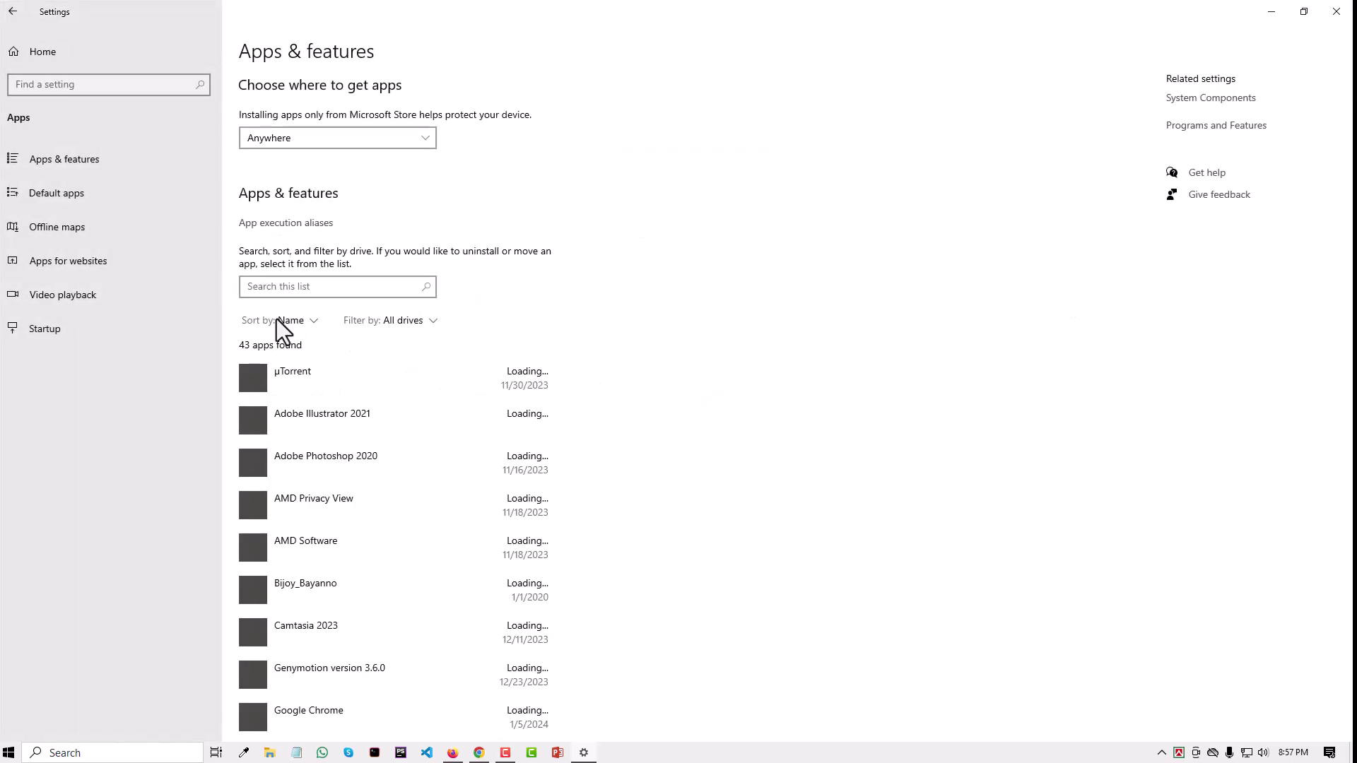
Find Lightshot-5.5.0.7 among the installed apps and try to uninstall it from Settings.
scroll(456, 479, down, 15)
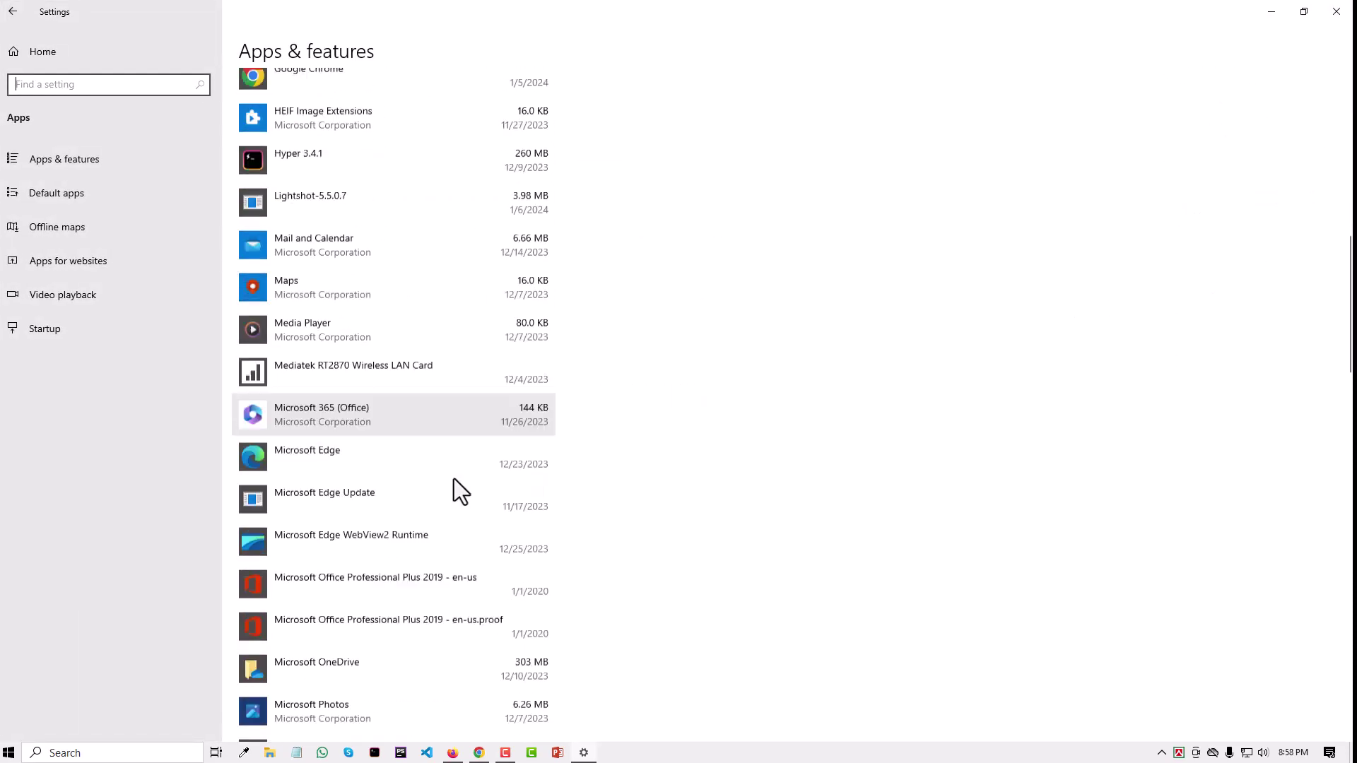
scroll(453, 478, down, 15)
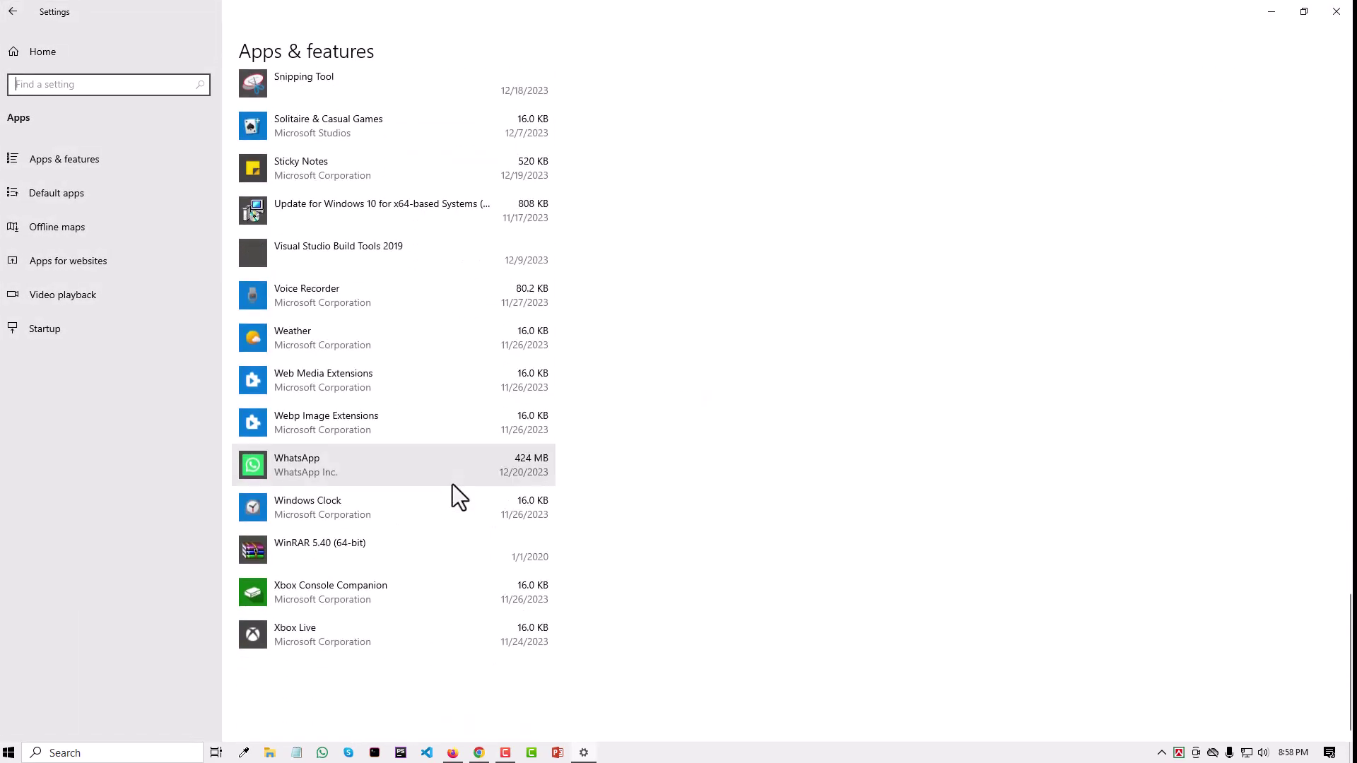
scroll(452, 485, up, 2)
scroll(453, 484, up, 10)
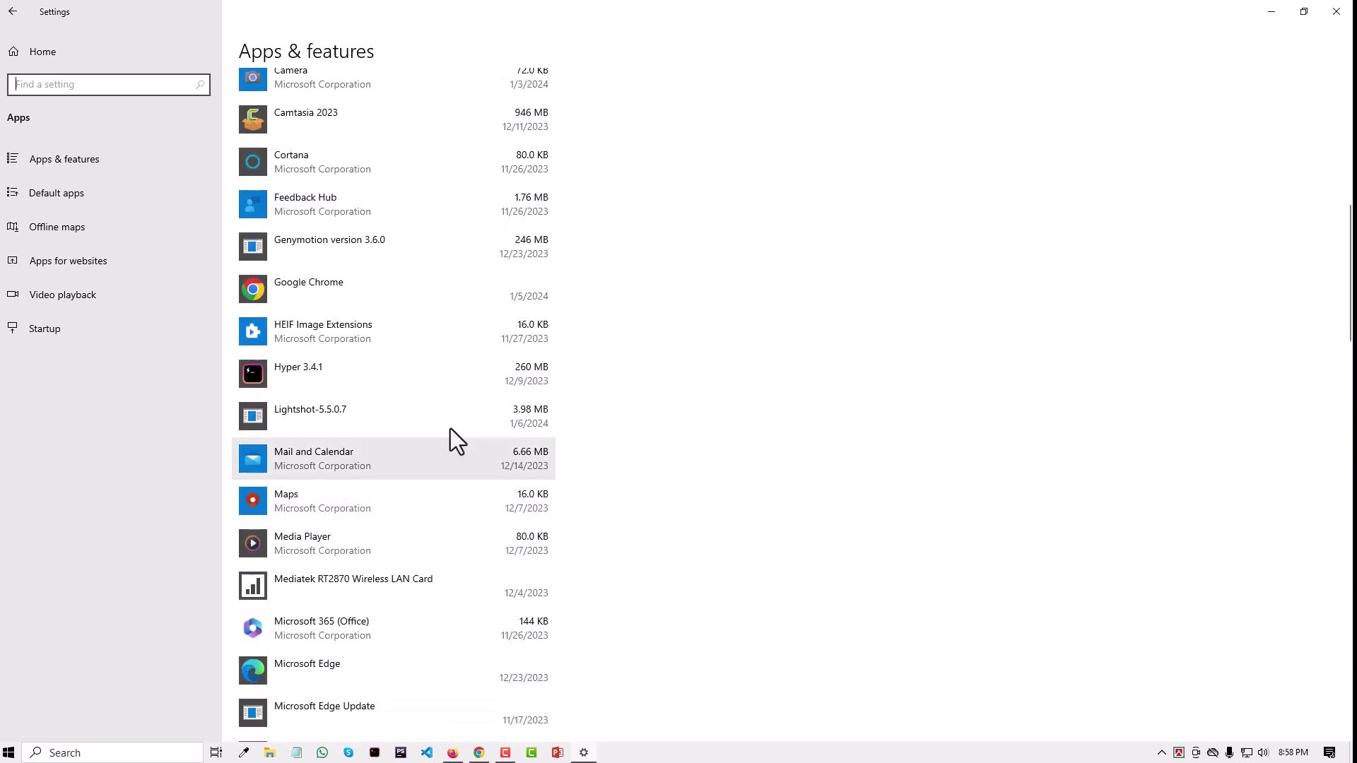
click(395, 415)
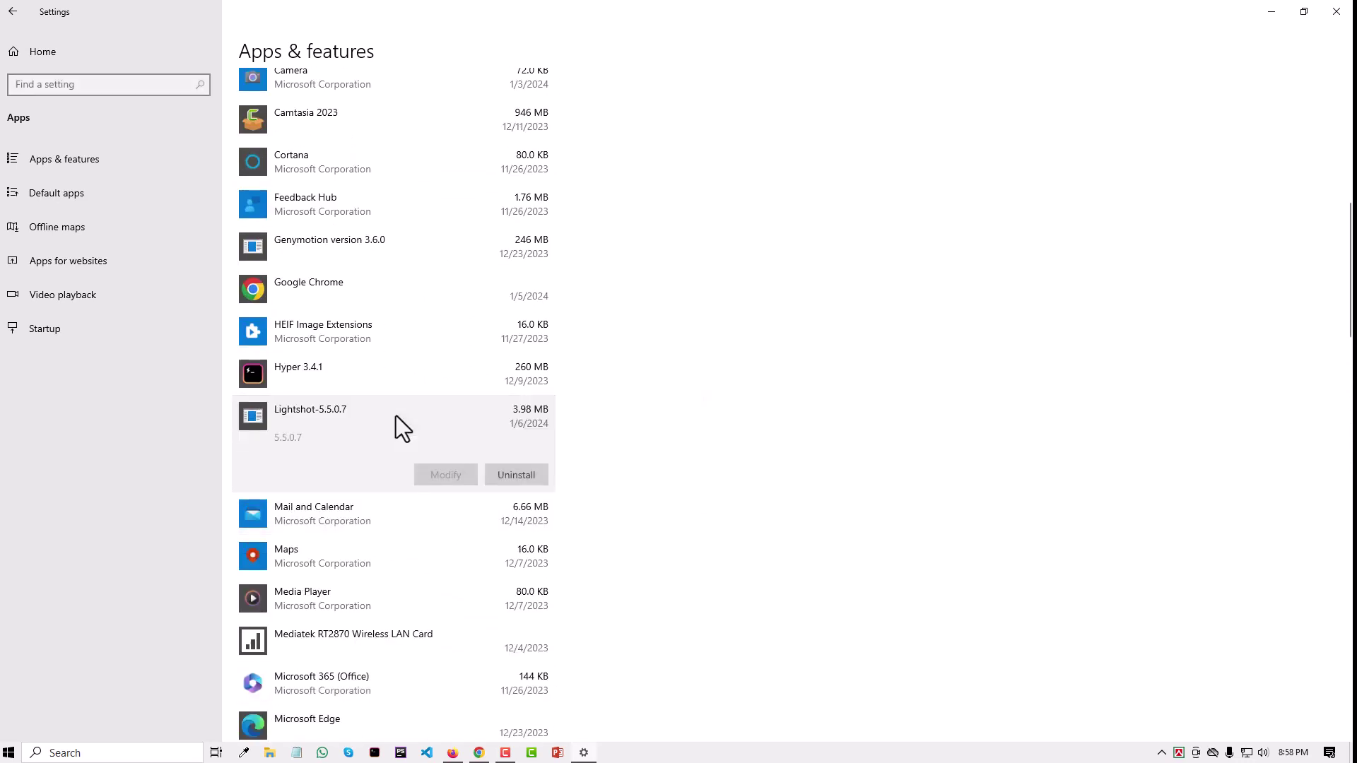
click(516, 473)
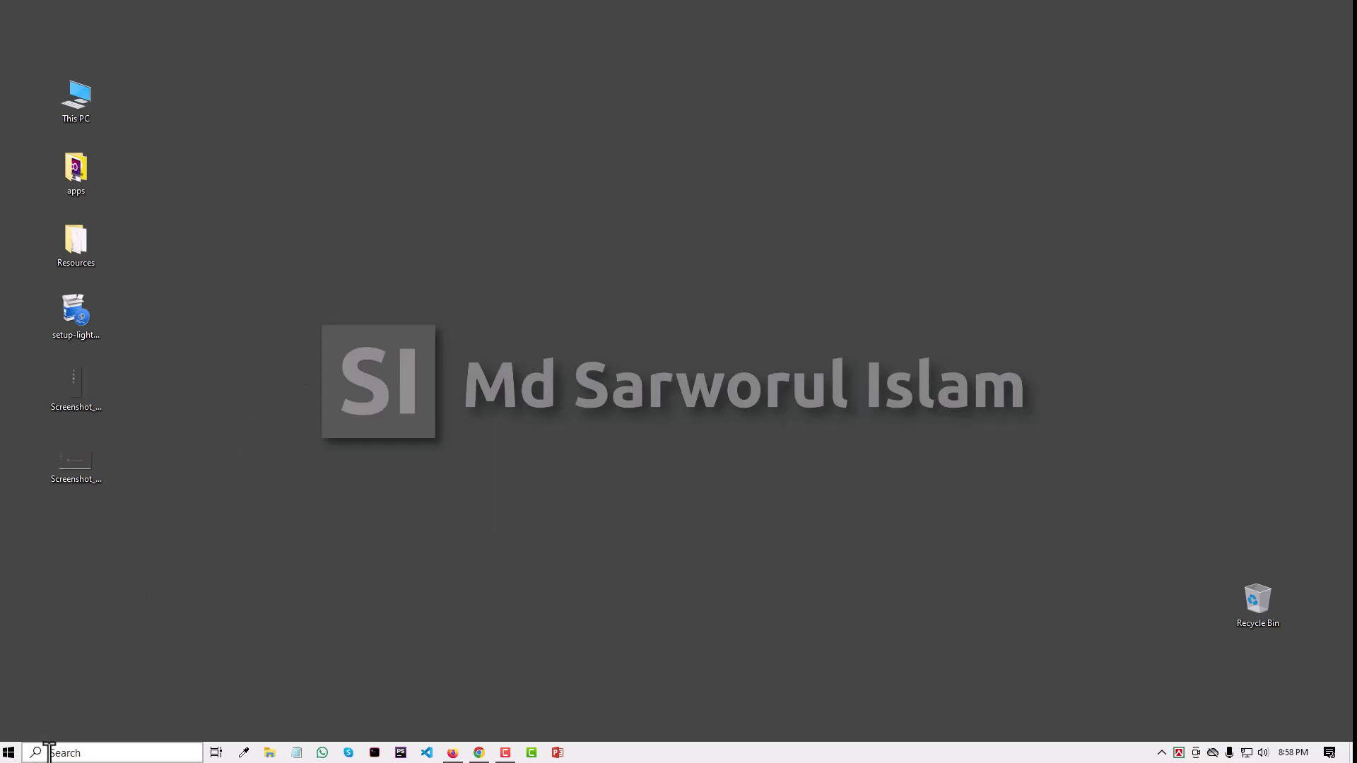
Search Windows for Control Panel, keep it in Category view, and open its list of programs to uninstall.
click(75, 751)
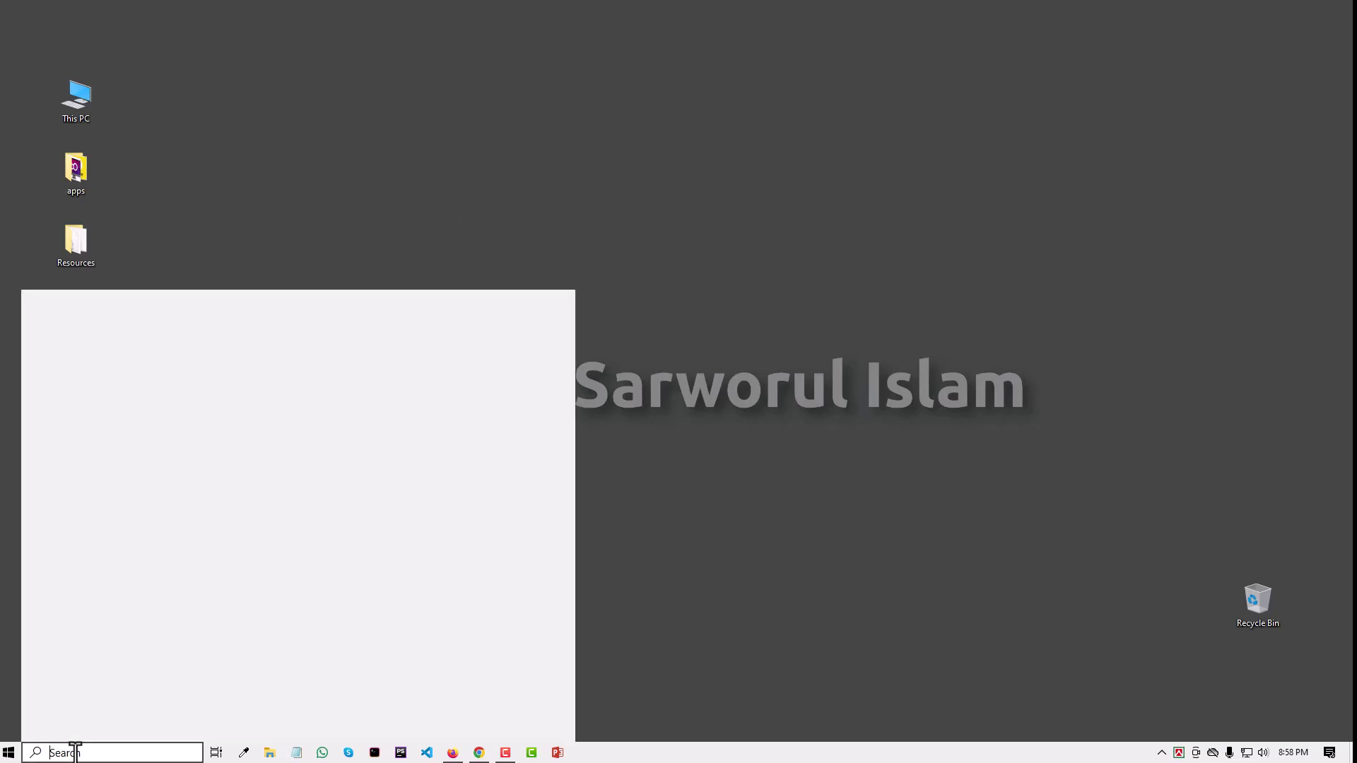
text(control)
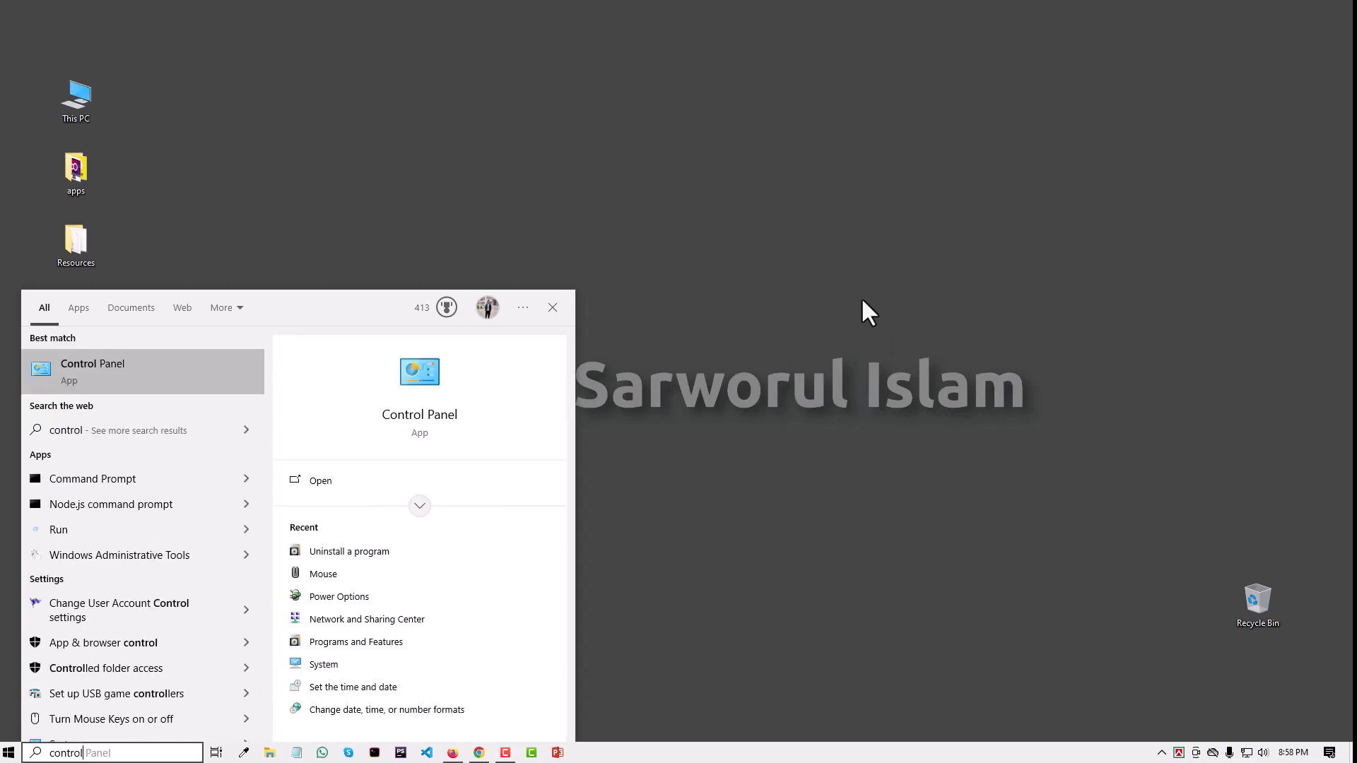
click(168, 385)
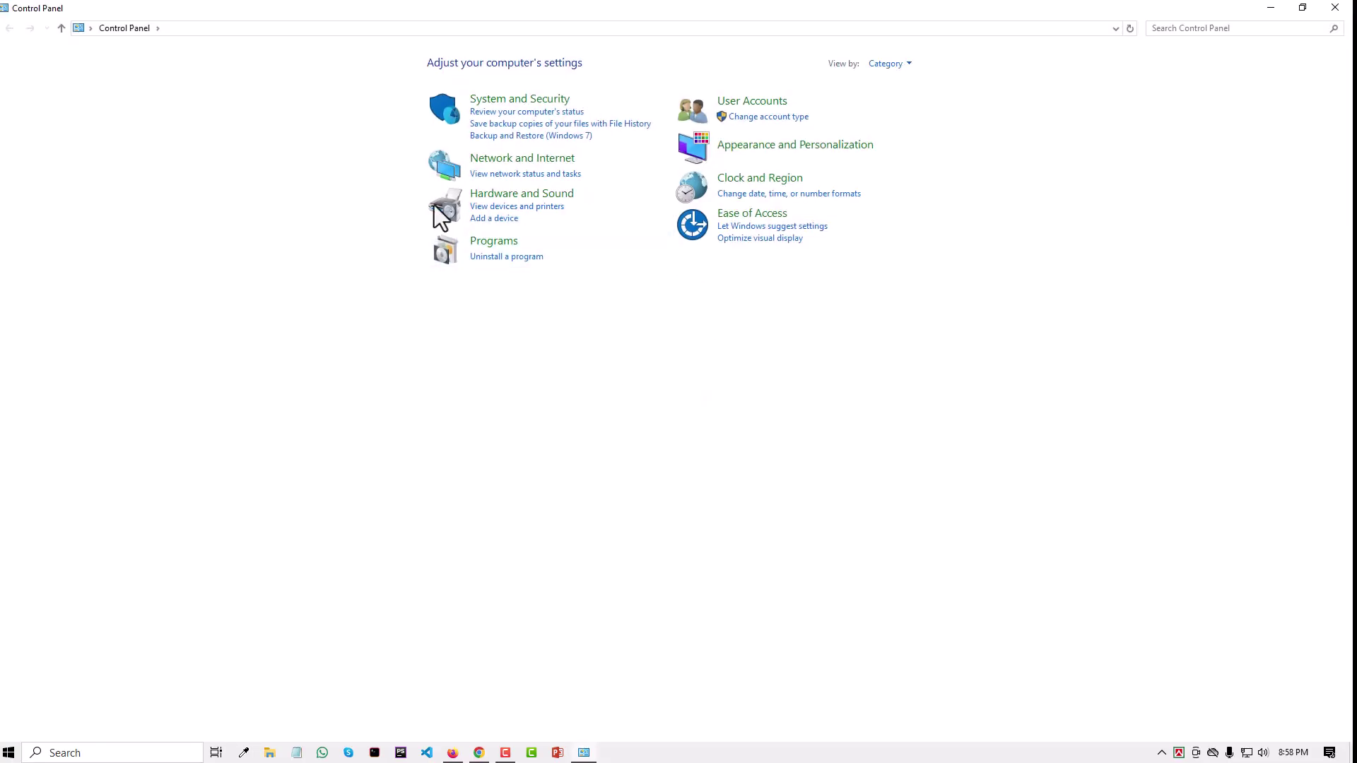
click(889, 63)
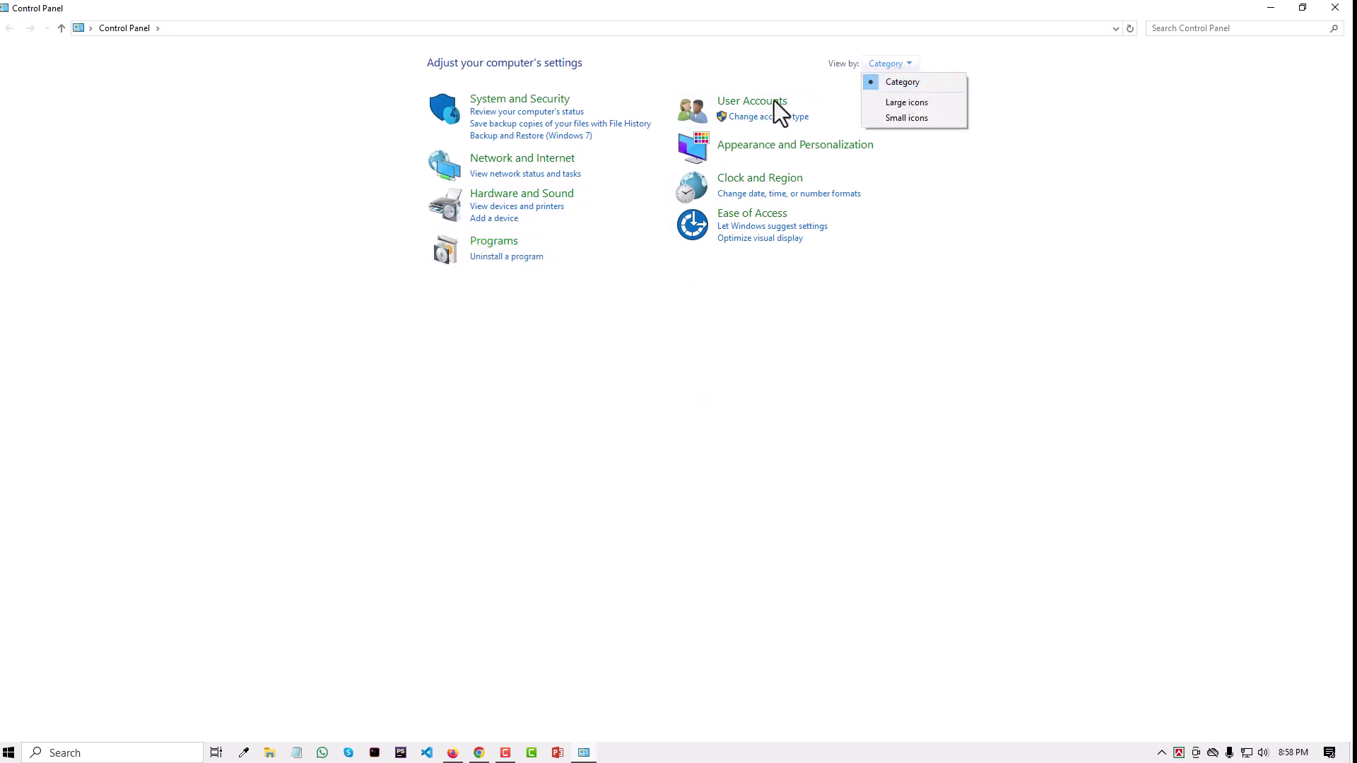
click(897, 82)
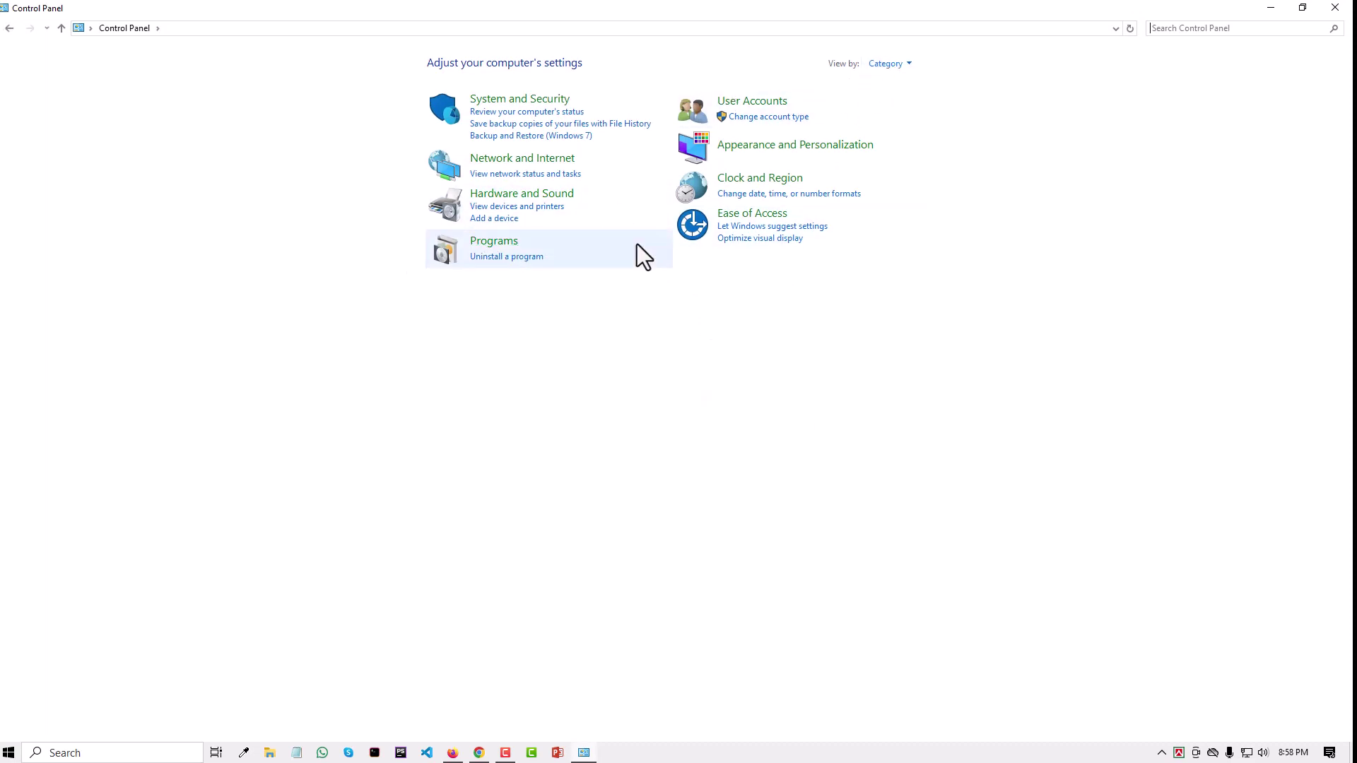
click(491, 259)
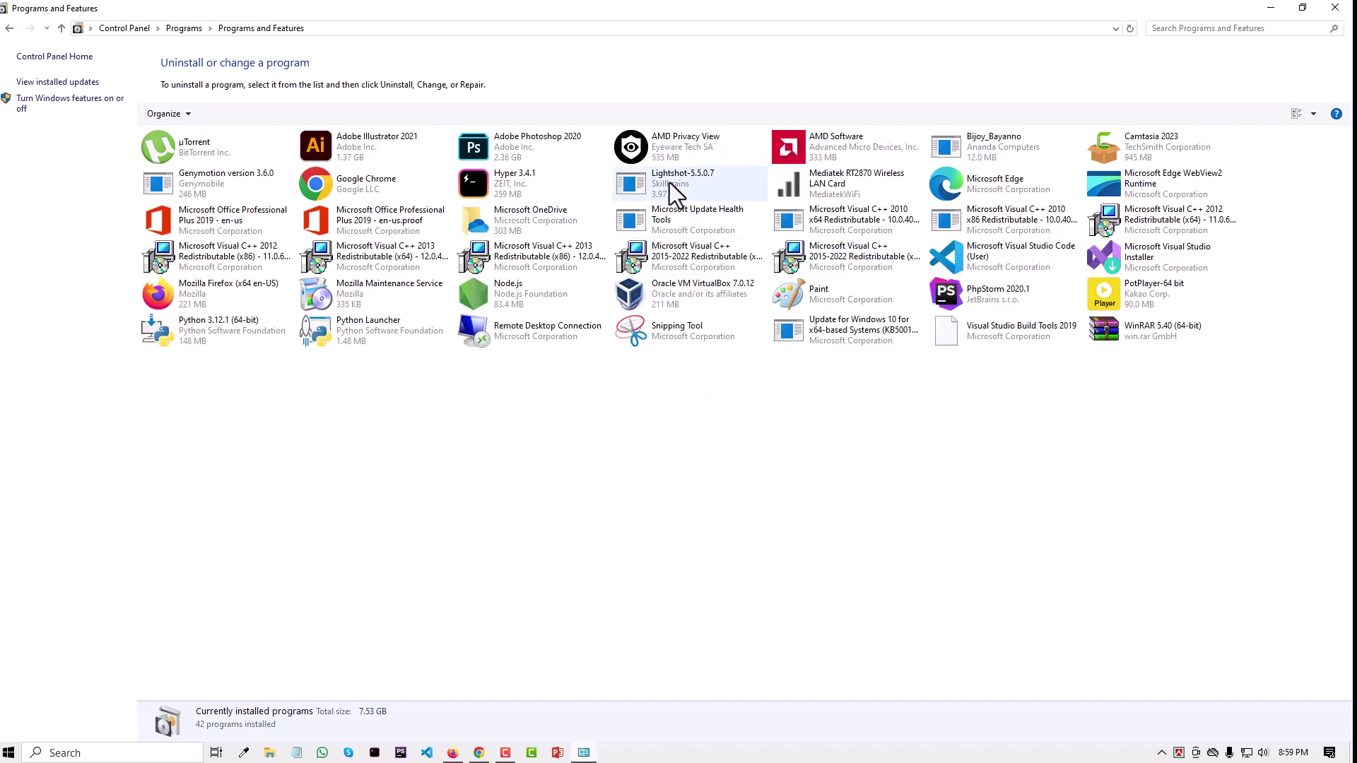
Uninstall Lightshot-5.5.0.7 from Programs and Features, agreeing to remove it with all its components.
click(714, 188)
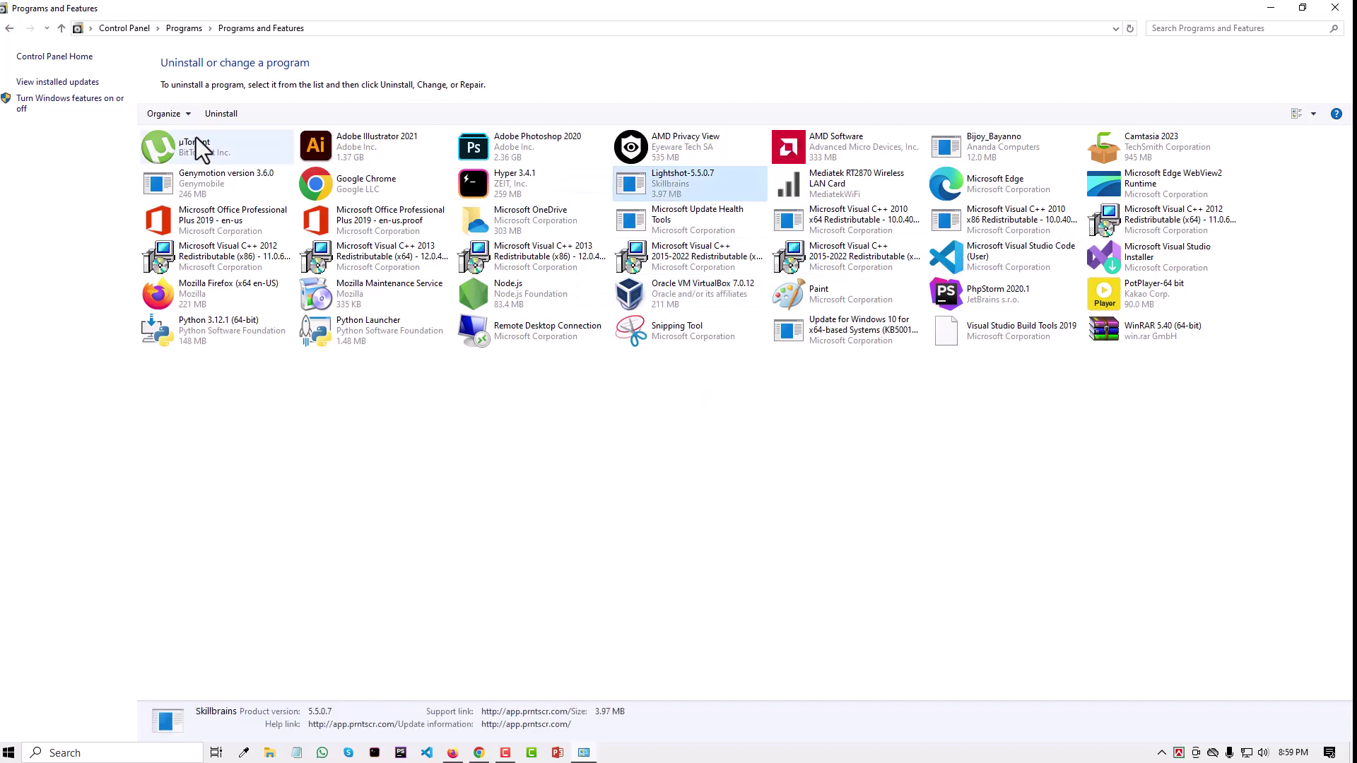
right_click(679, 186)
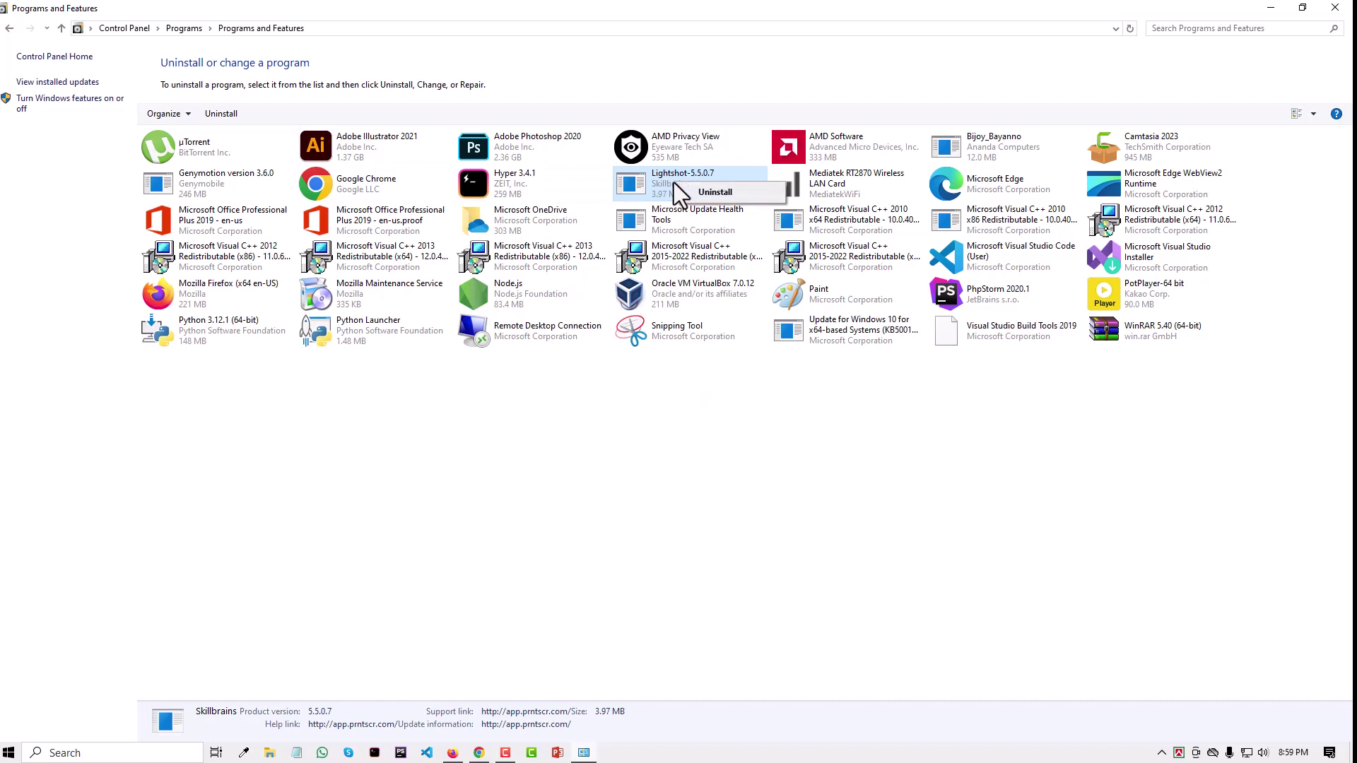
click(717, 193)
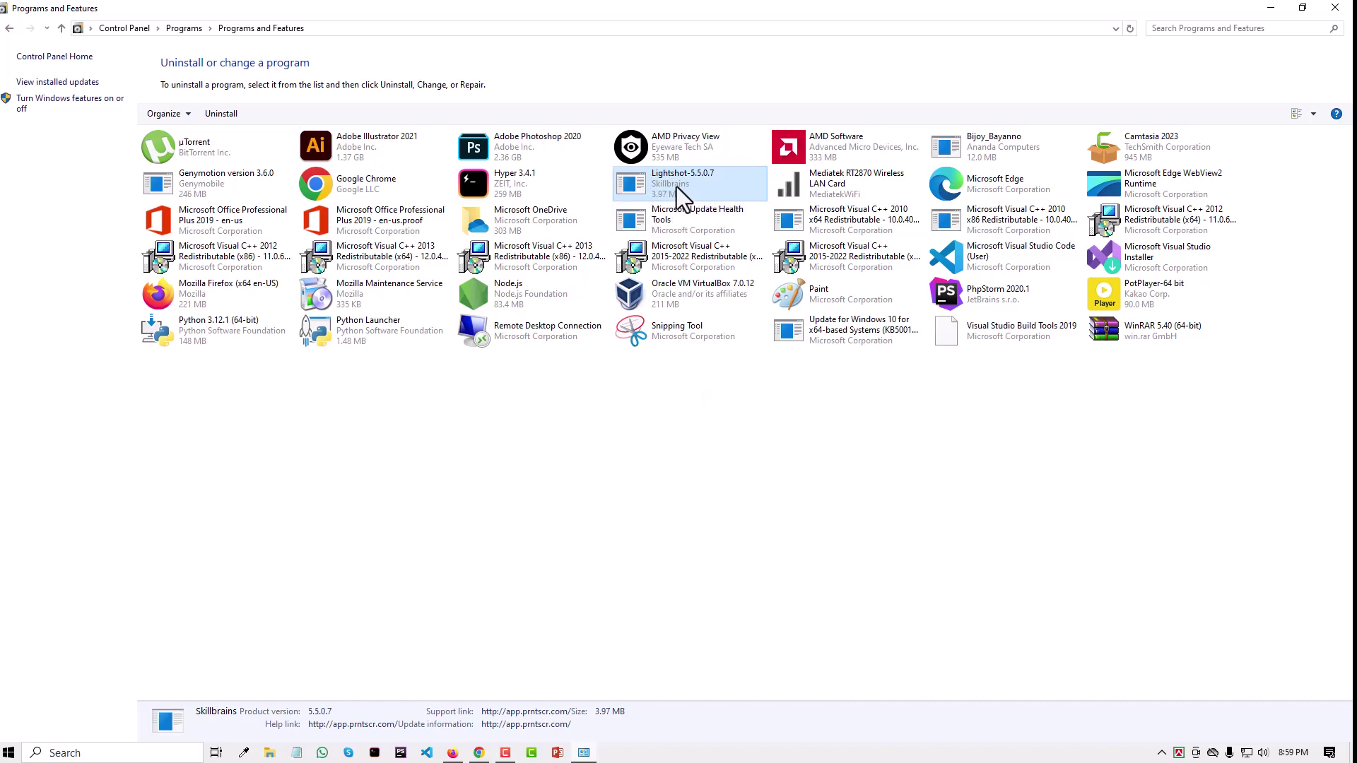
click(231, 113)
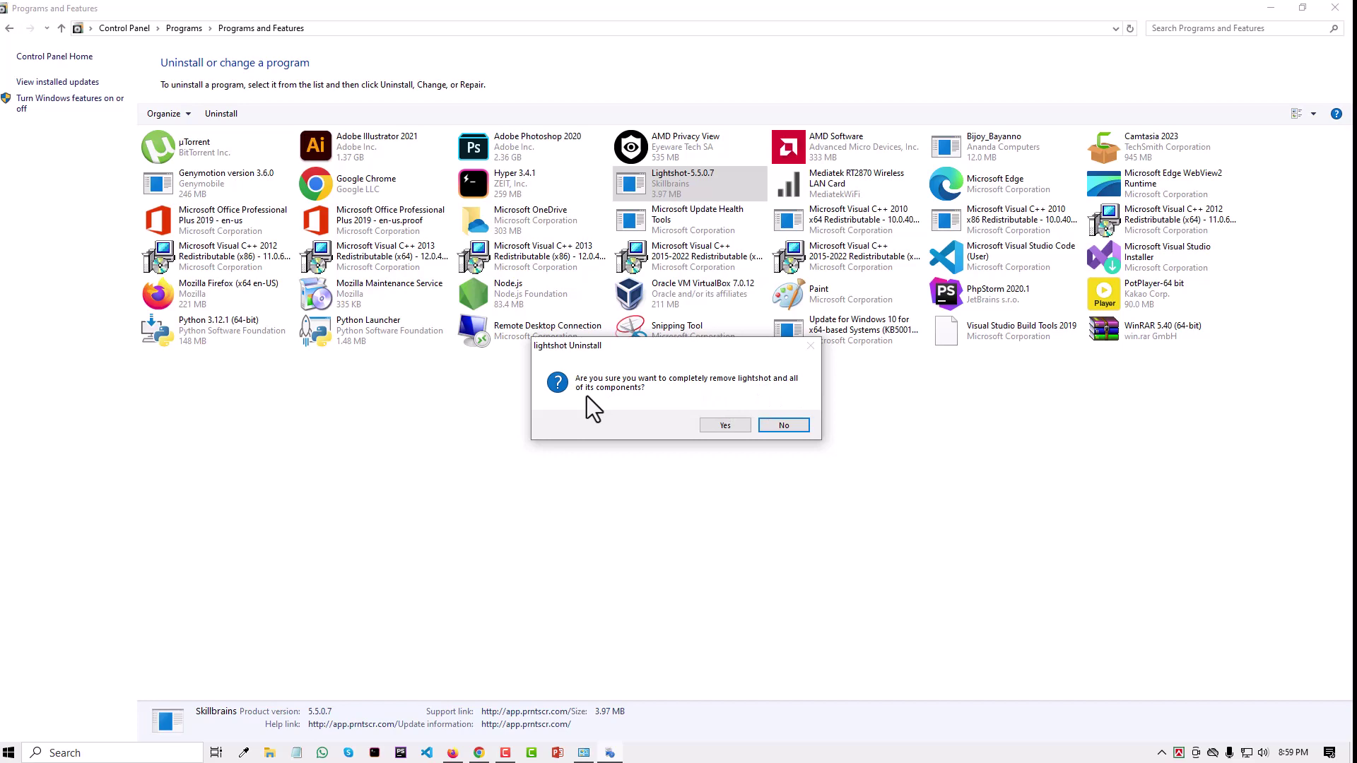
click(724, 427)
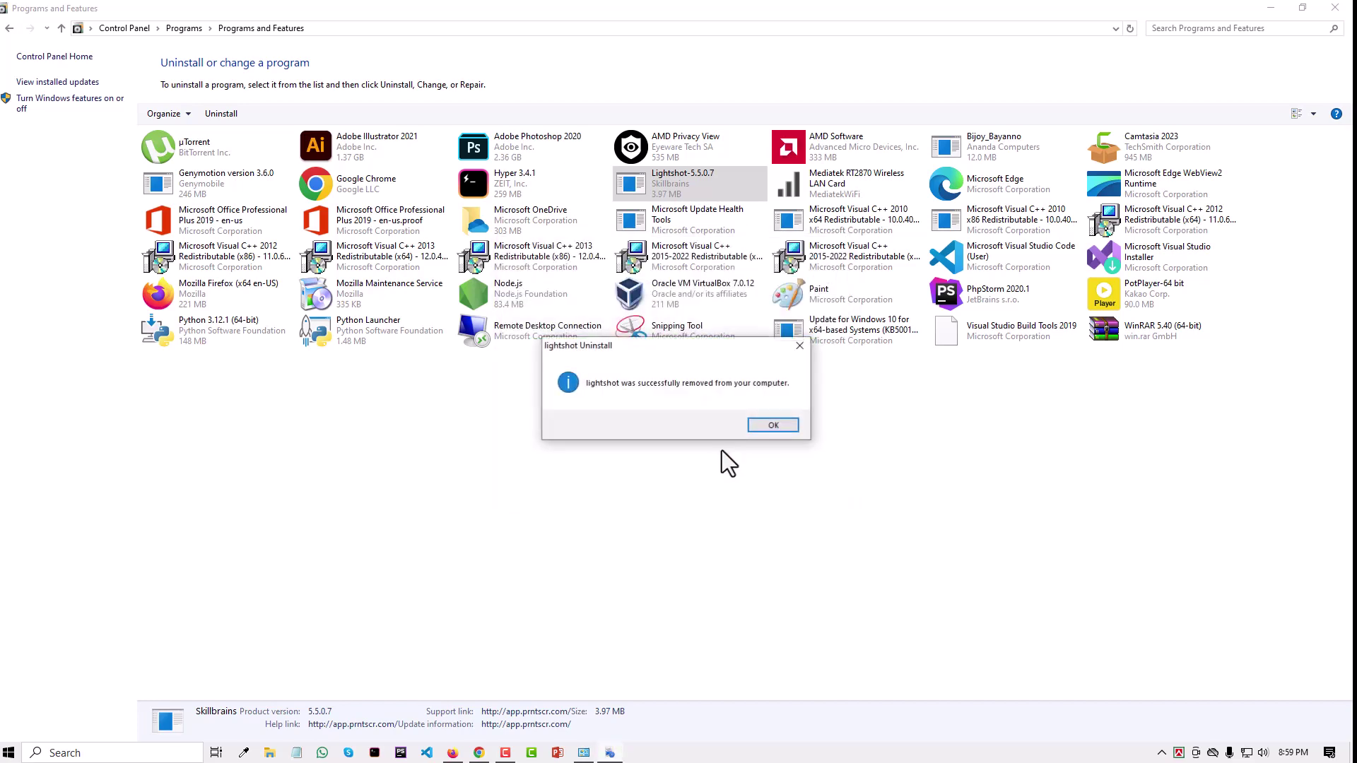
click(760, 427)
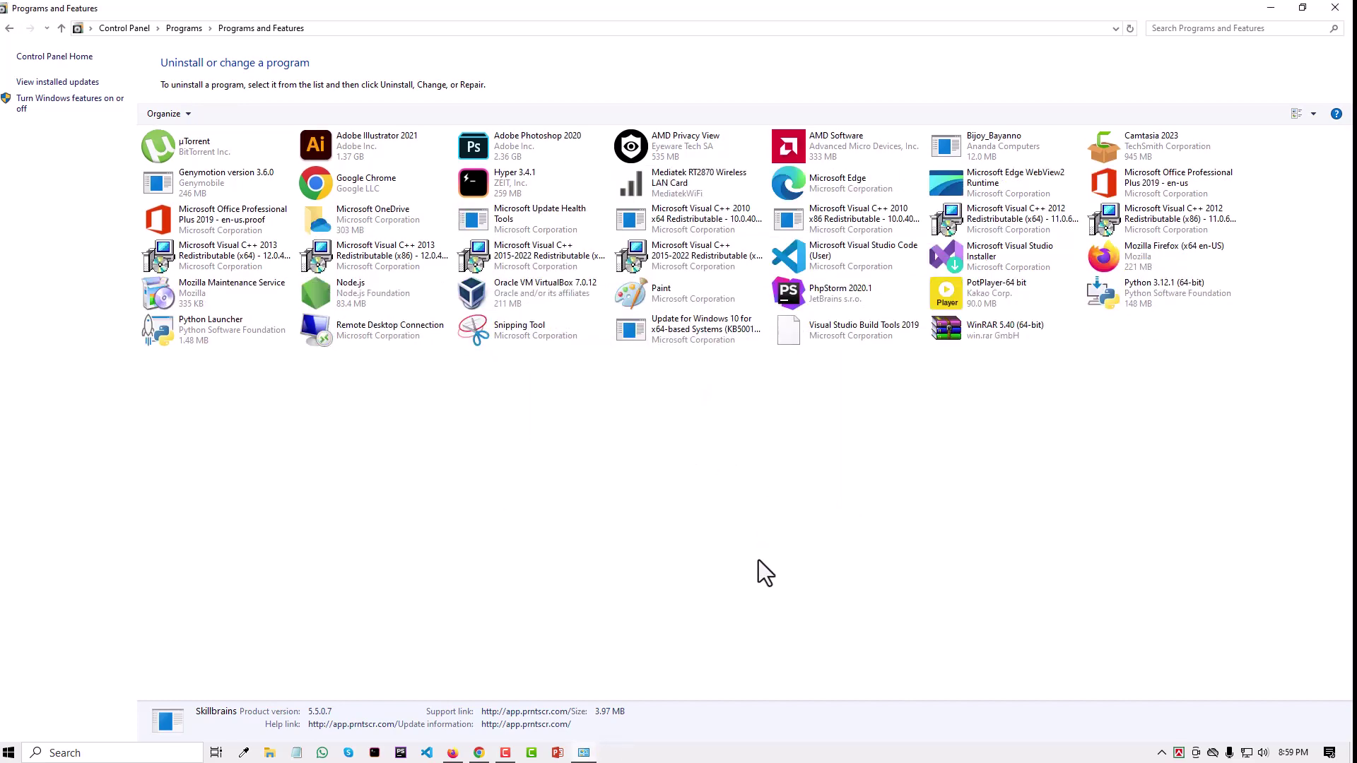
Check the actions offered for Hyper 3.4.1, and start a repair of Node.js before closing Programs and Features.
right_click(522, 188)
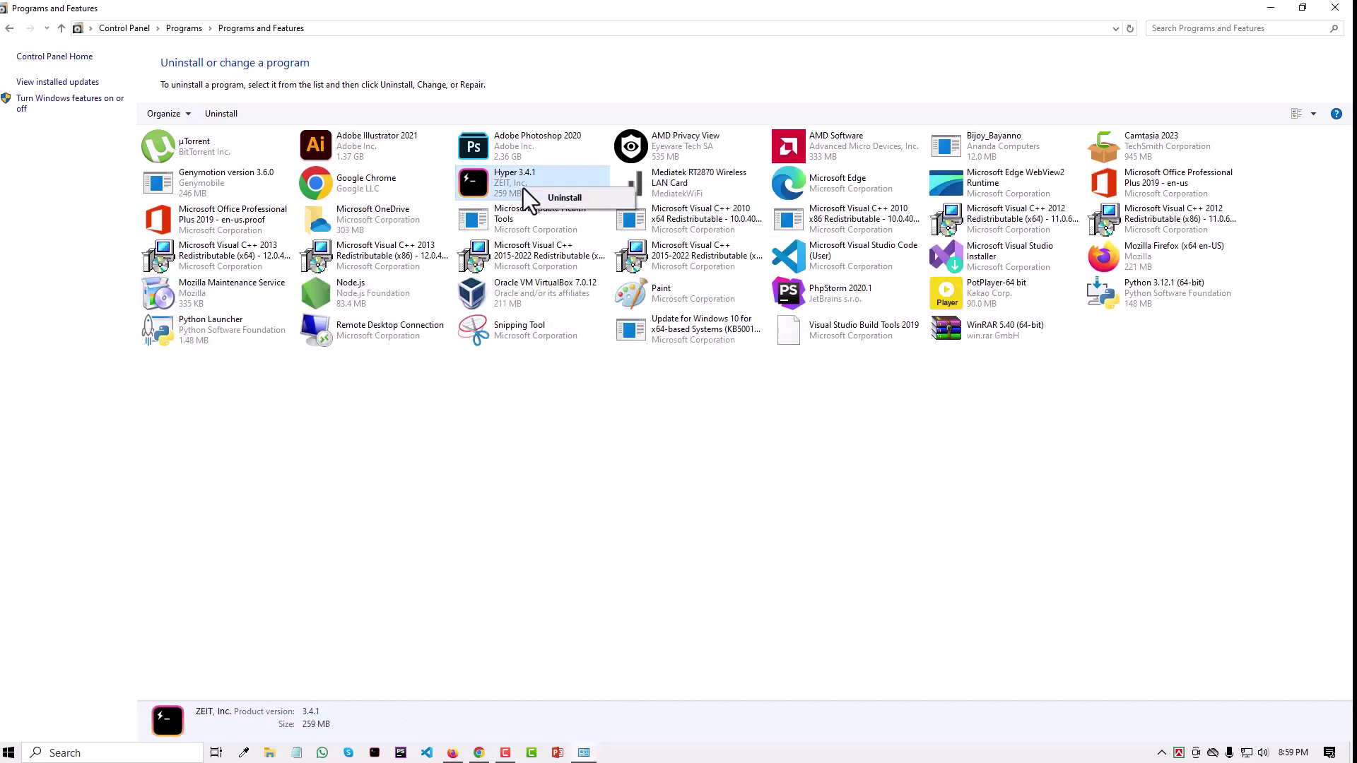
click(579, 396)
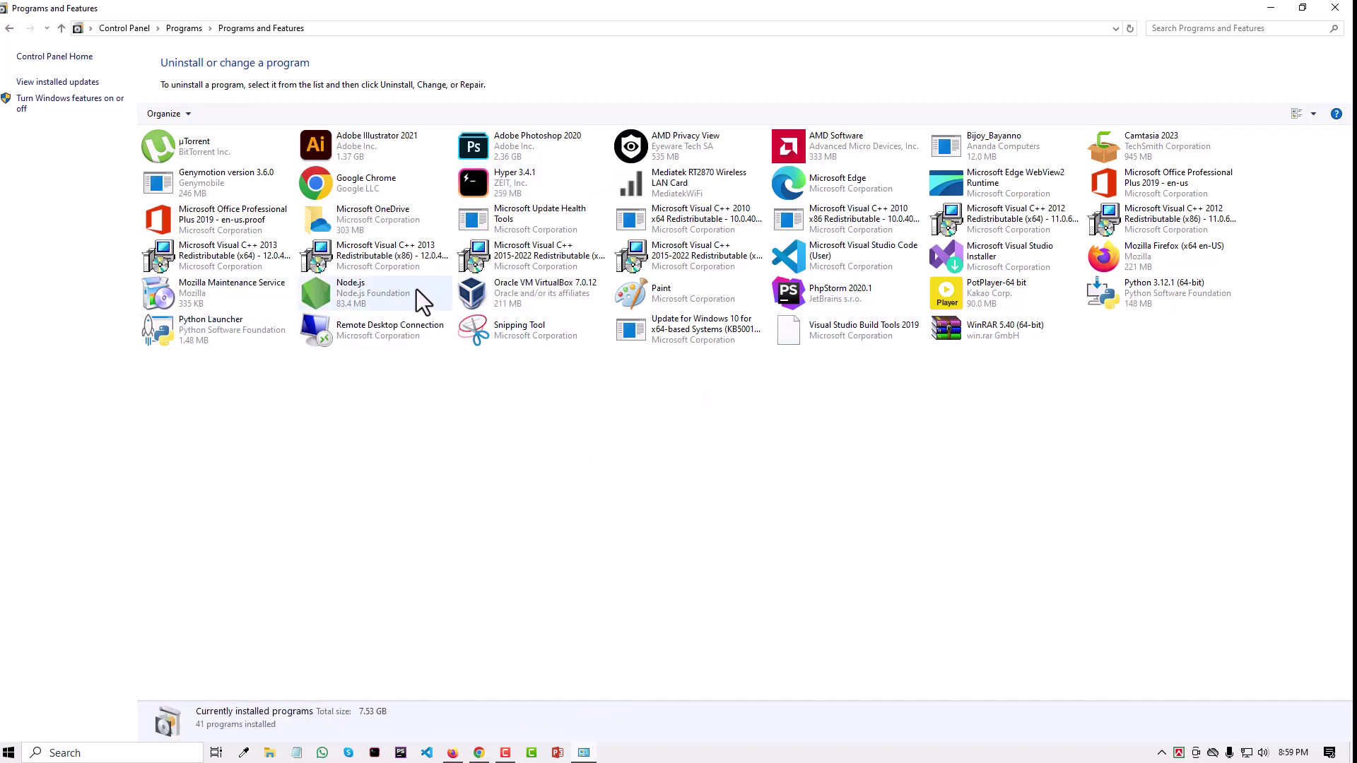
right_click(382, 288)
click(385, 301)
right_click(382, 303)
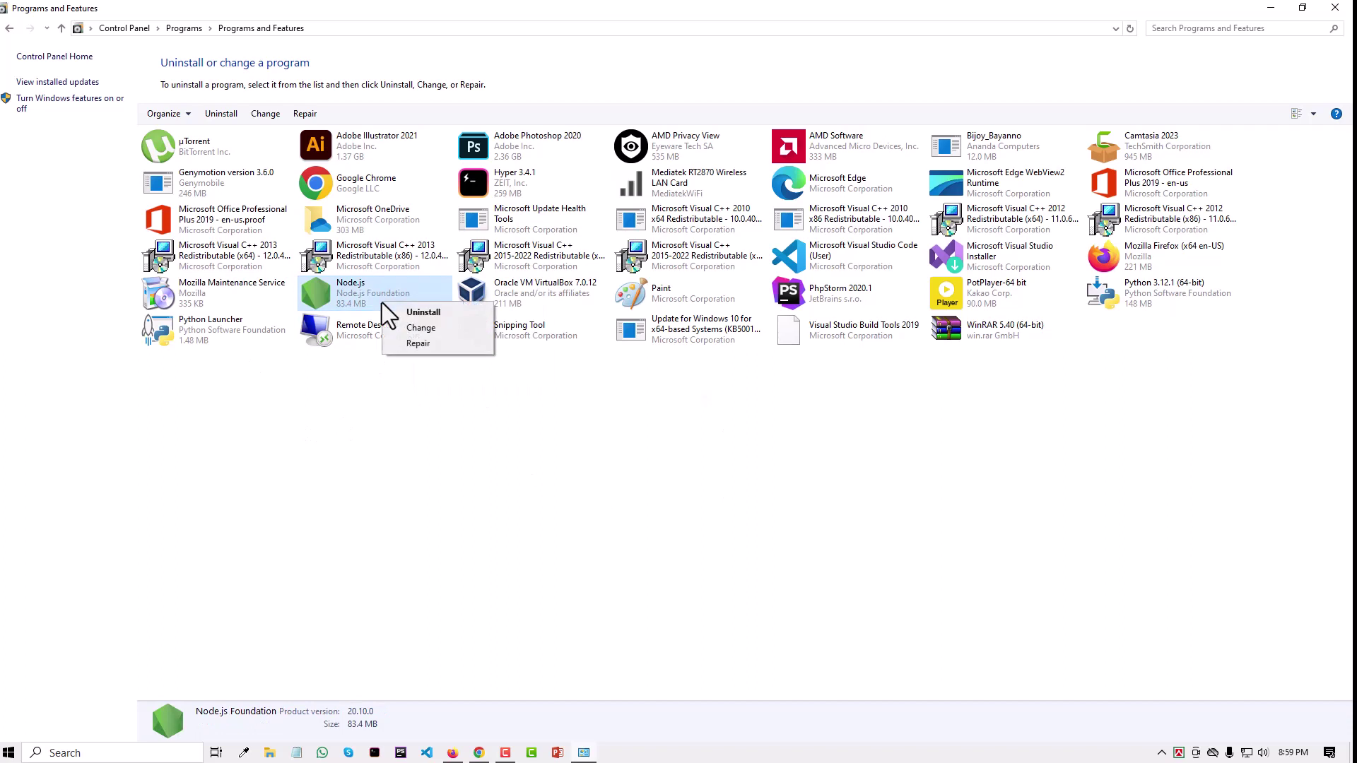
click(437, 349)
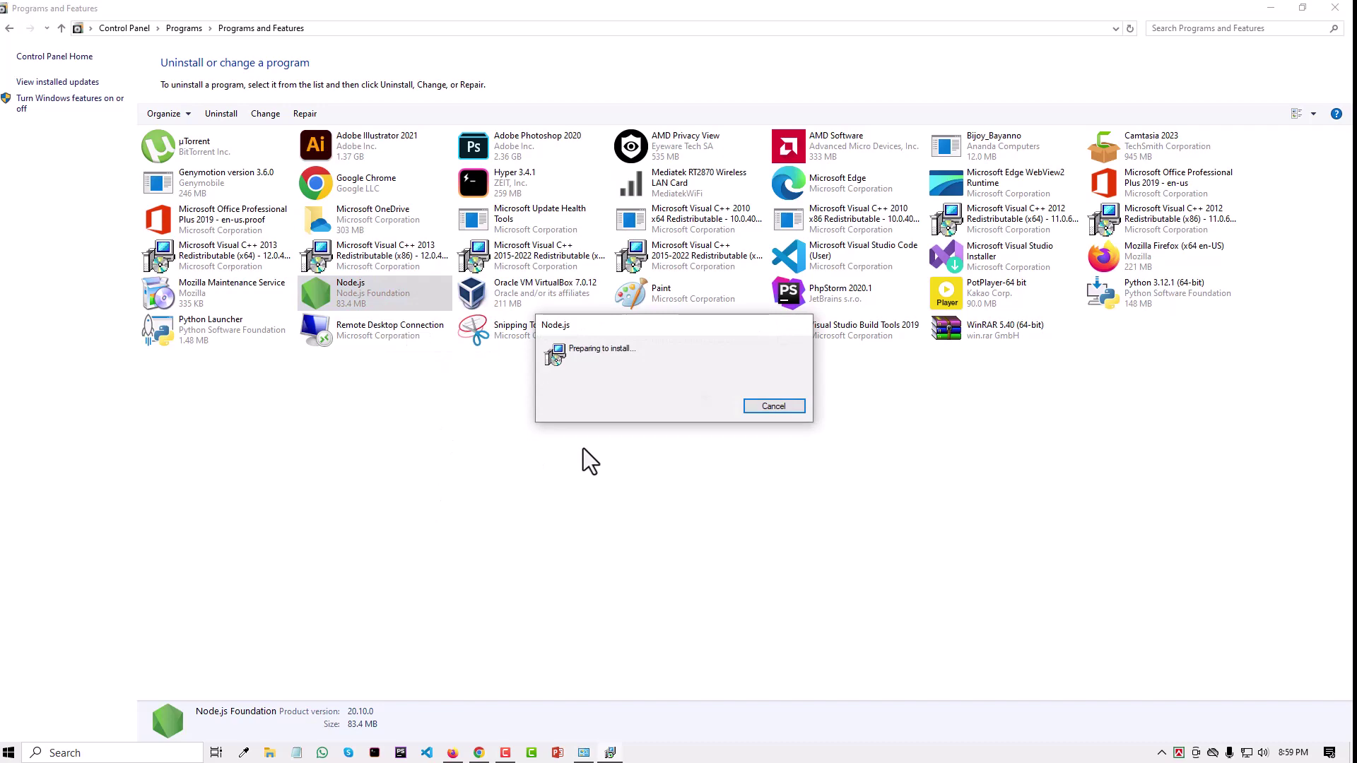
click(1335, 7)
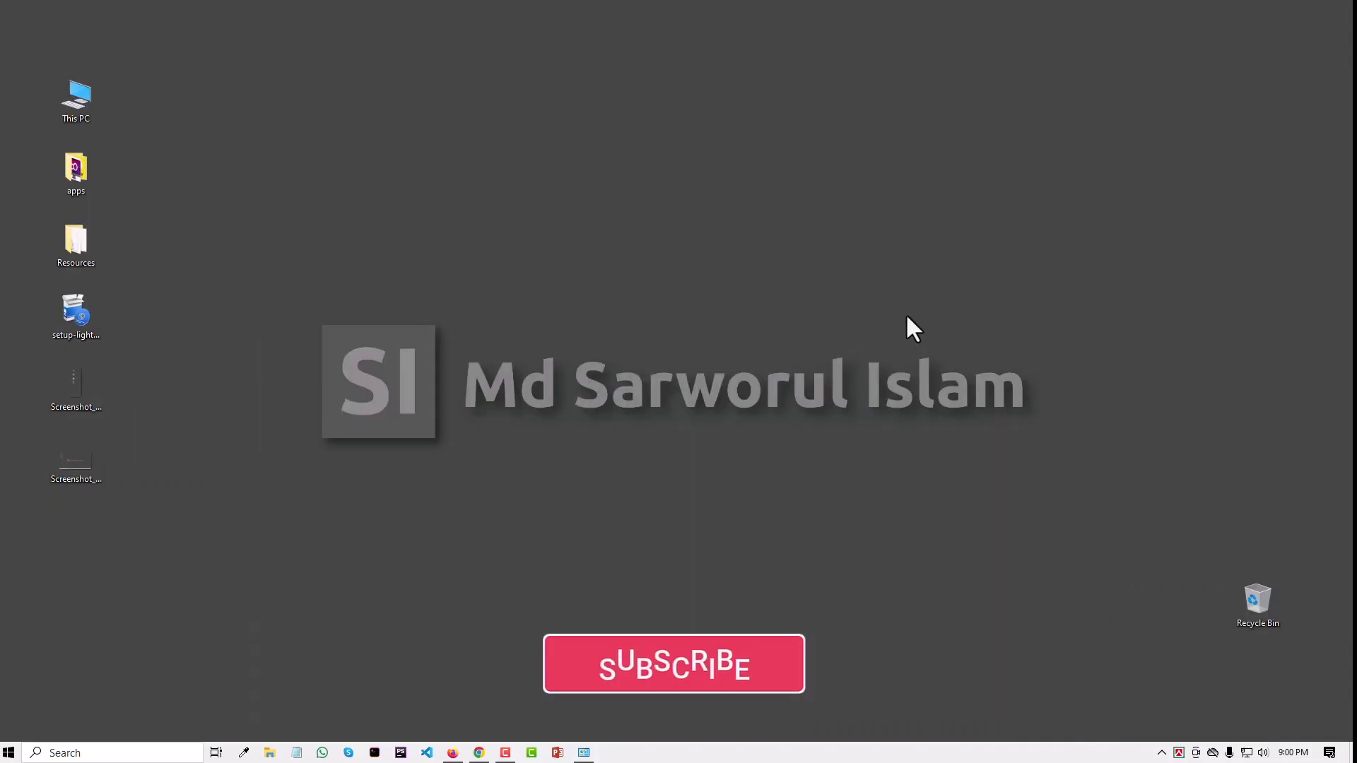